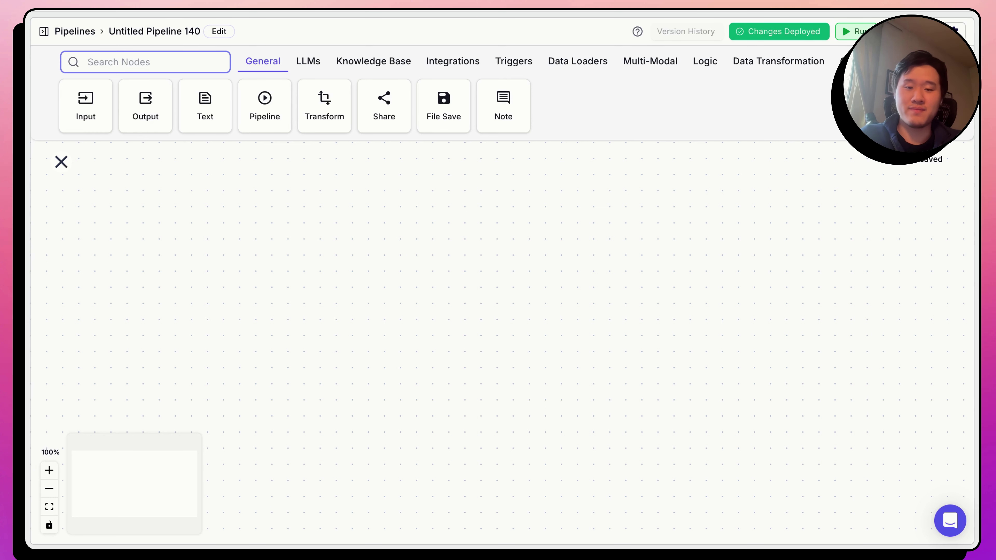
Add a Gmail trigger node to the pipeline and choose the New Email trigger event.
left_click(500, 62)
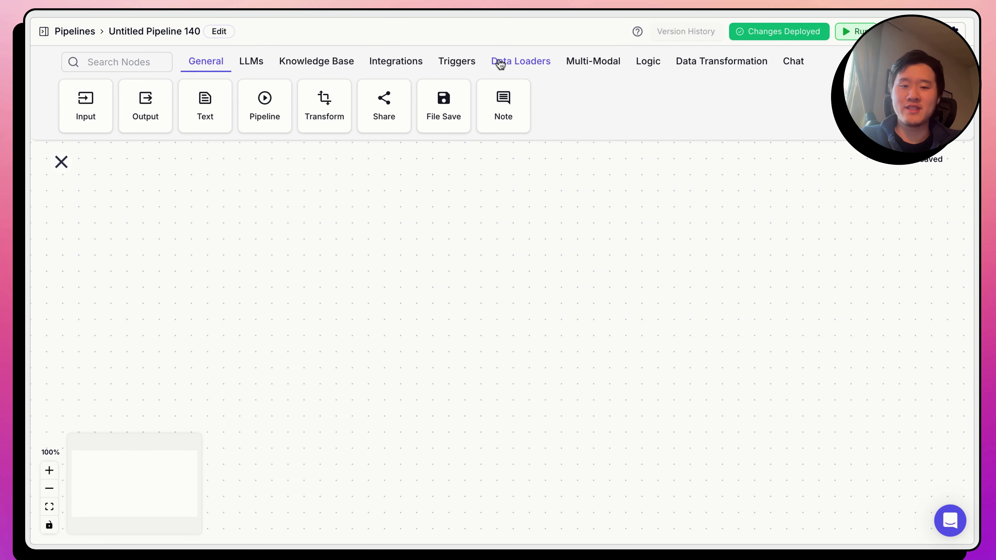
left_click(456, 65)
left_click(145, 114)
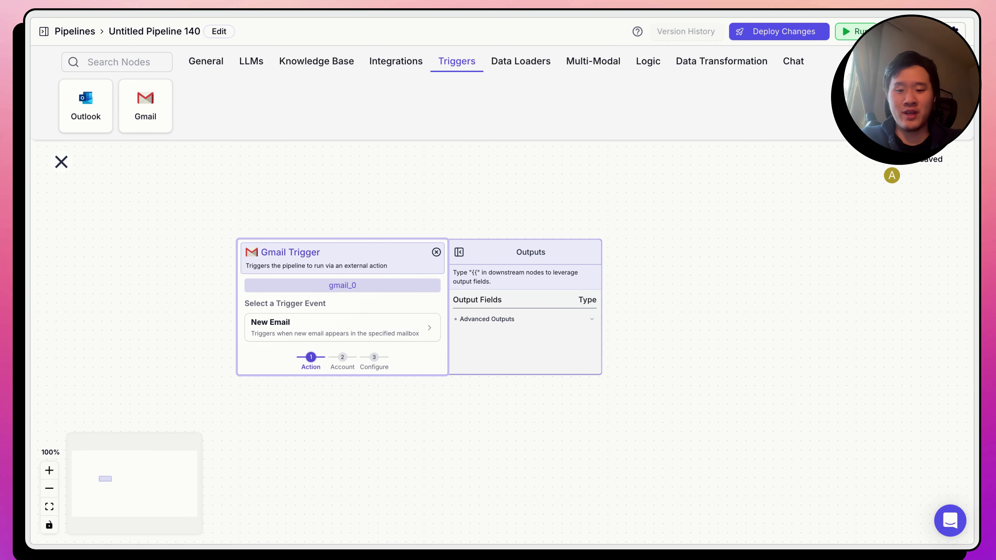
left_click(284, 334)
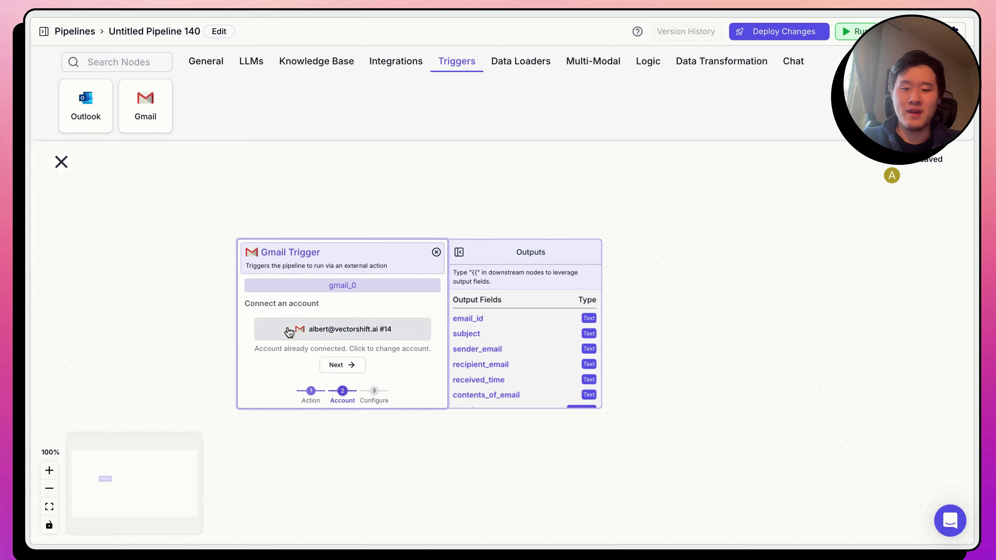
Connect the Gmail trigger to the first no-reply account among the available Gmail integrations and proceed to its configuration.
left_click(286, 331)
scroll(402, 283, "down", 10)
scroll(660, 349, "up", 10)
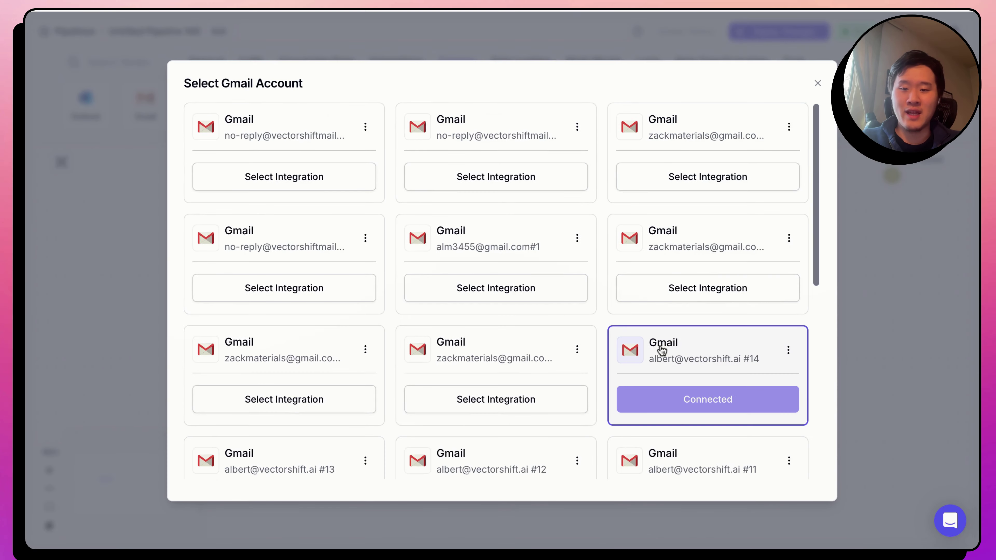
left_click(328, 179)
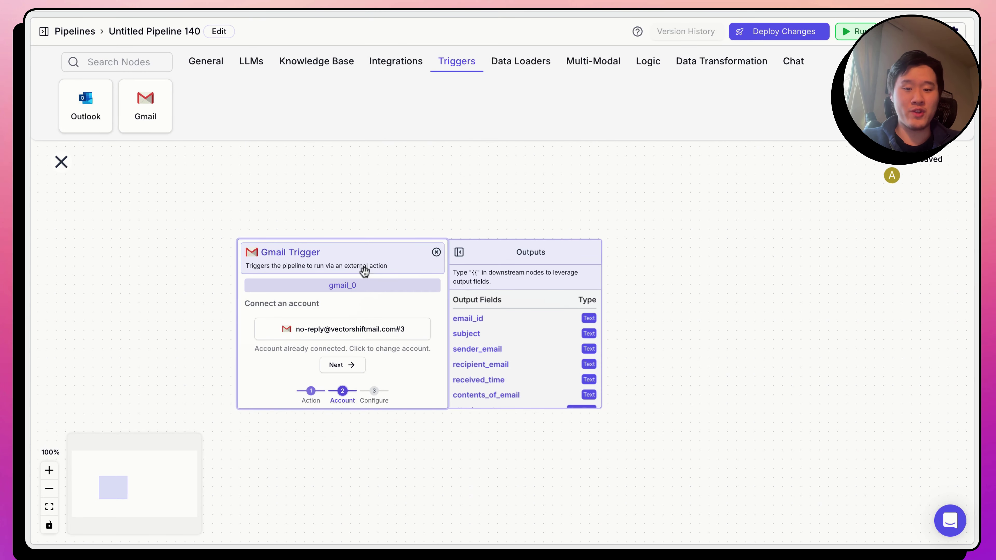
left_click(352, 366)
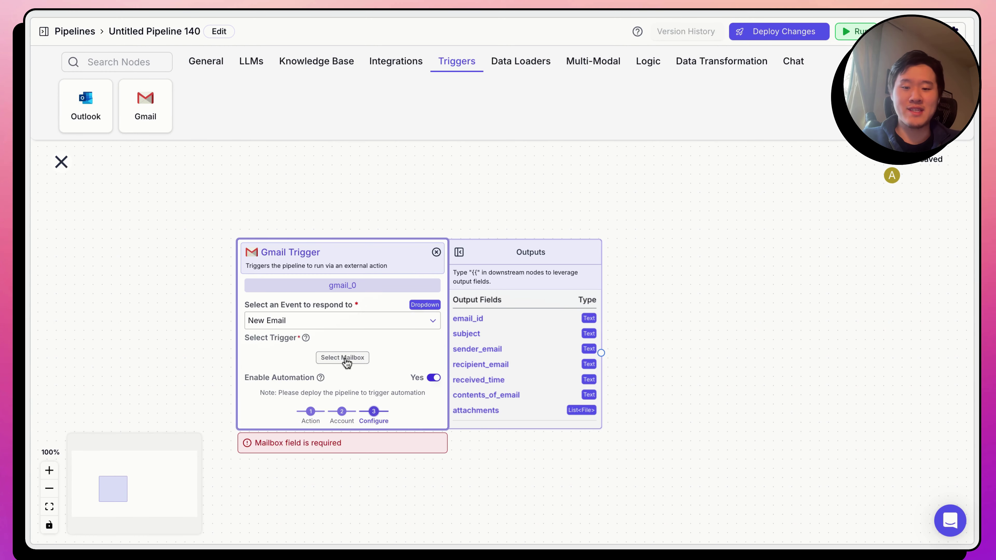
Set the Gmail trigger's mailbox to INBOX.
left_click(345, 360)
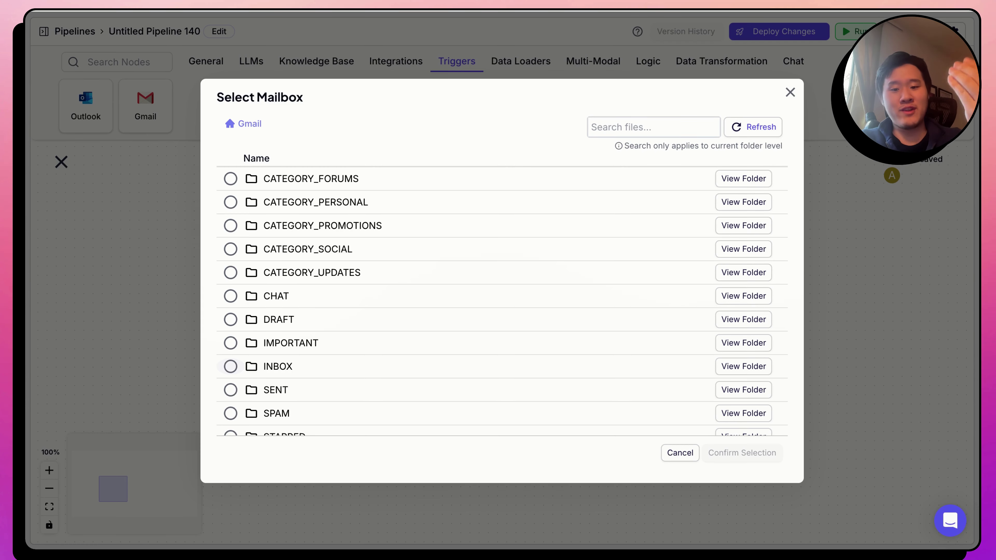
left_click(231, 367)
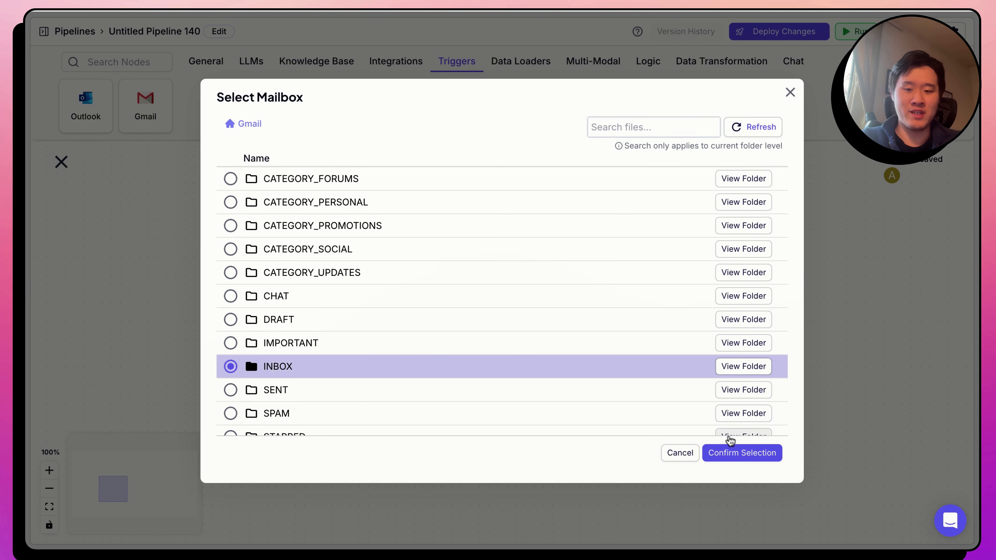
left_click(728, 455)
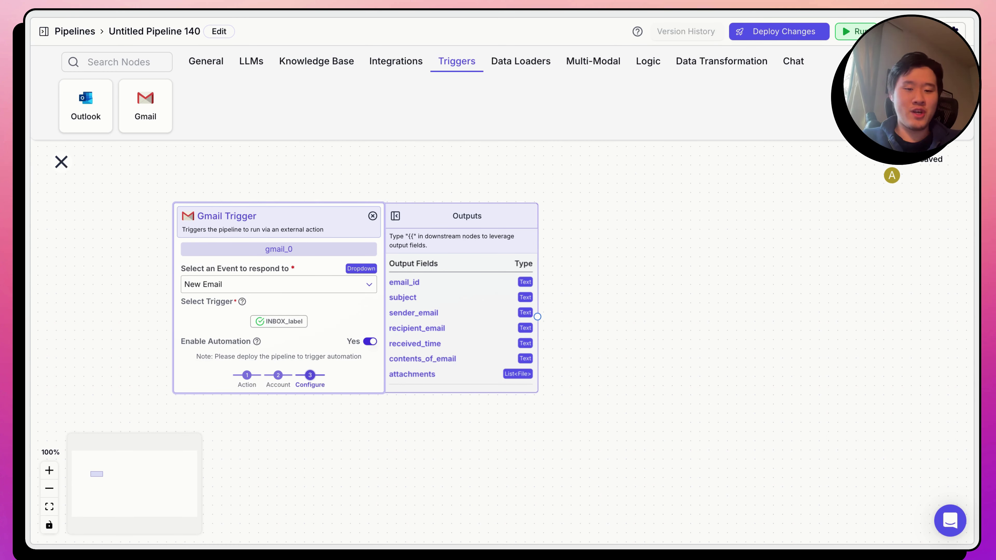
Rename the pipeline as Invoice Master Pipeline.
left_click(219, 30)
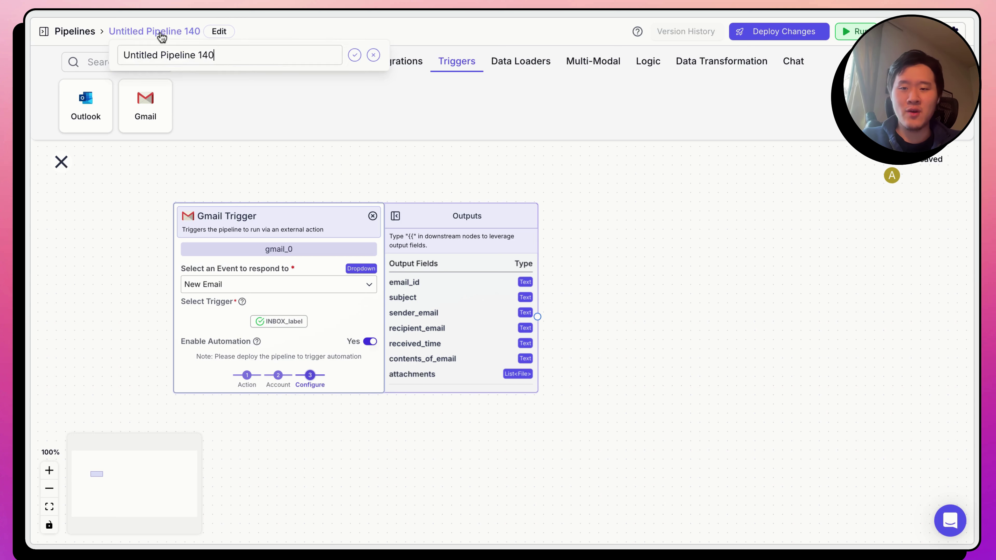
type("Invoi")
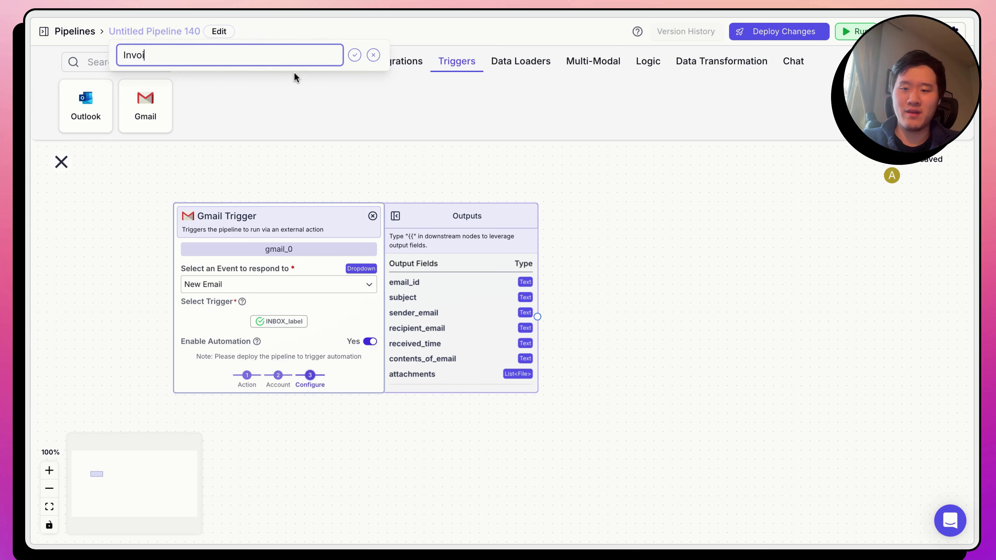
type("ce Master Pipeline")
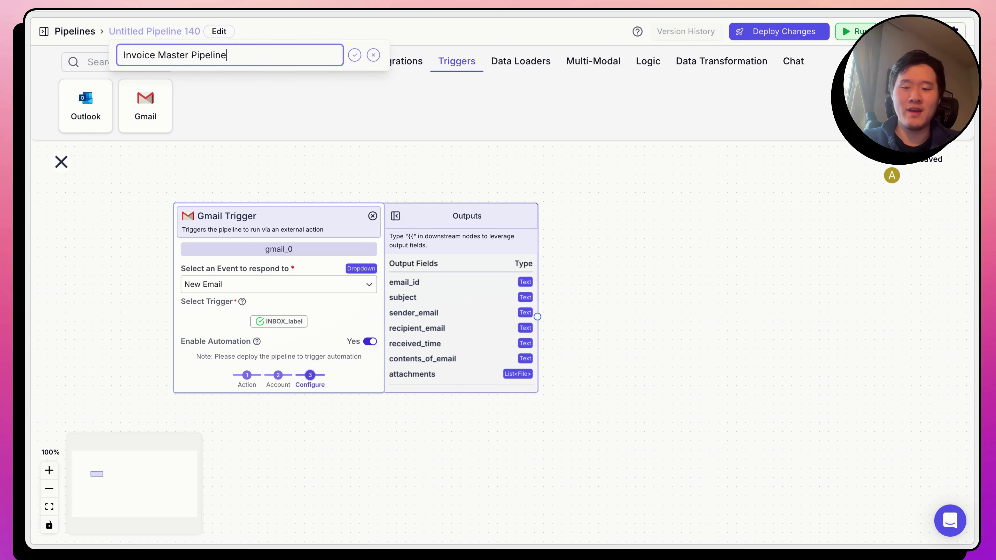
key("Return")
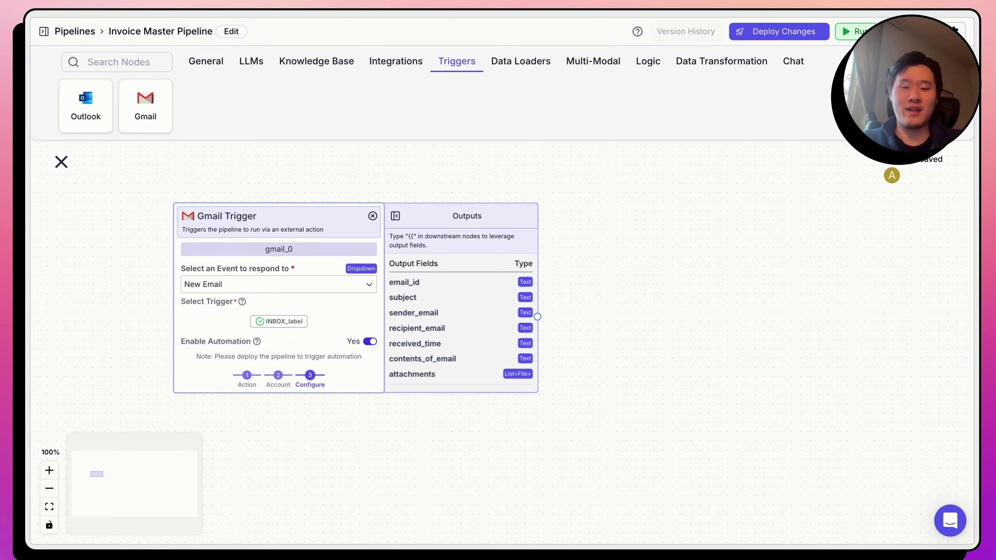
Create a second pipeline from scratch.
left_click(68, 35)
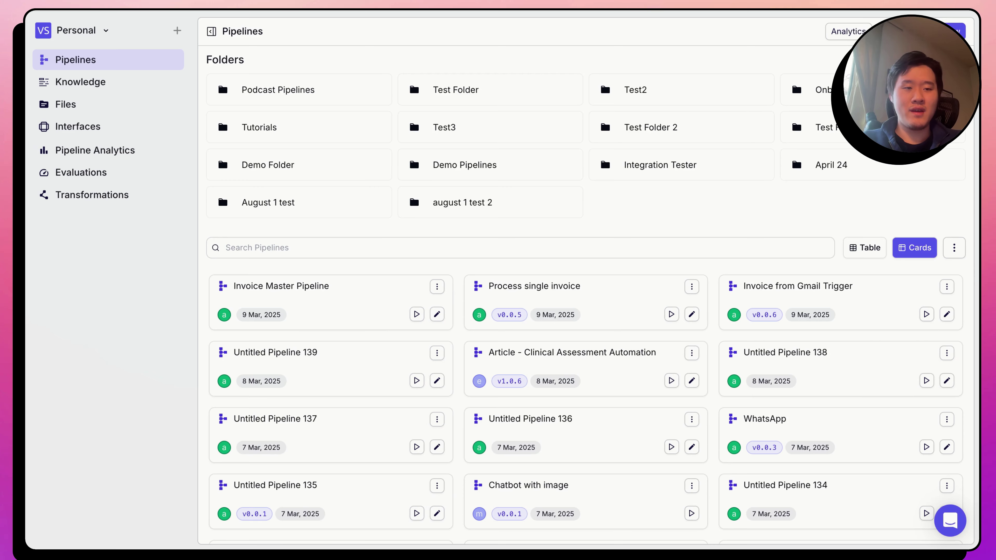
left_click(960, 31)
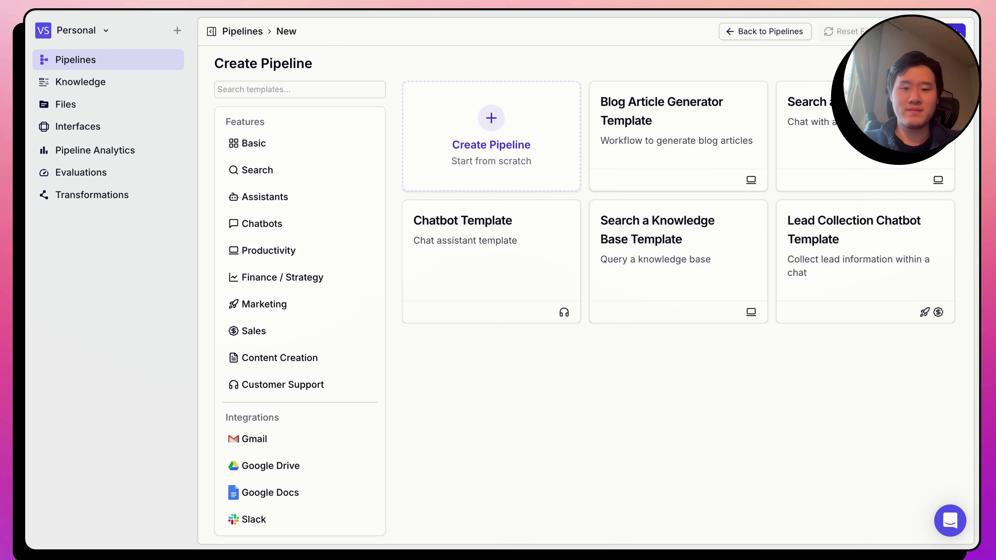
left_click(513, 120)
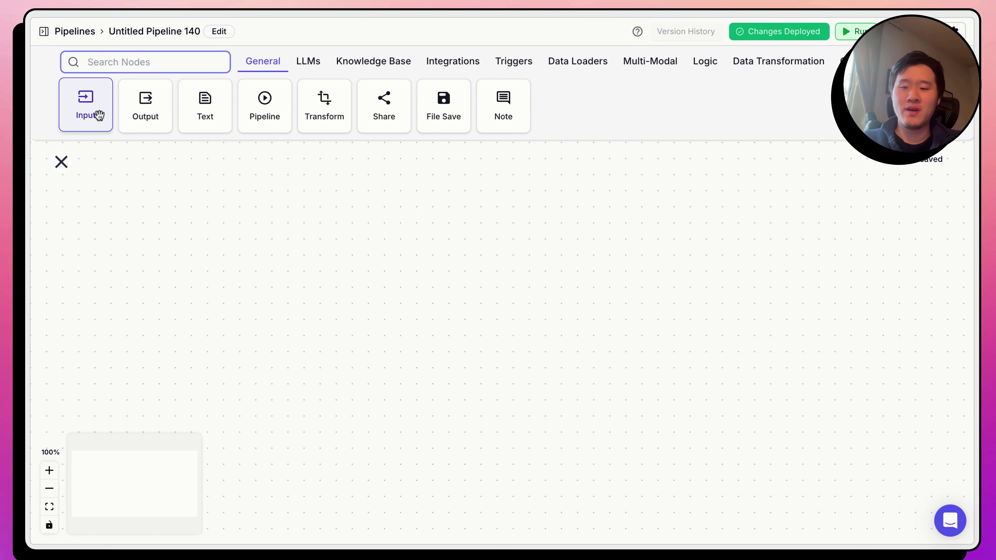
Add an Input node of type File to the canvas and name it Invoice.
left_click_drag(99, 115, 424, 312)
left_click(480, 333)
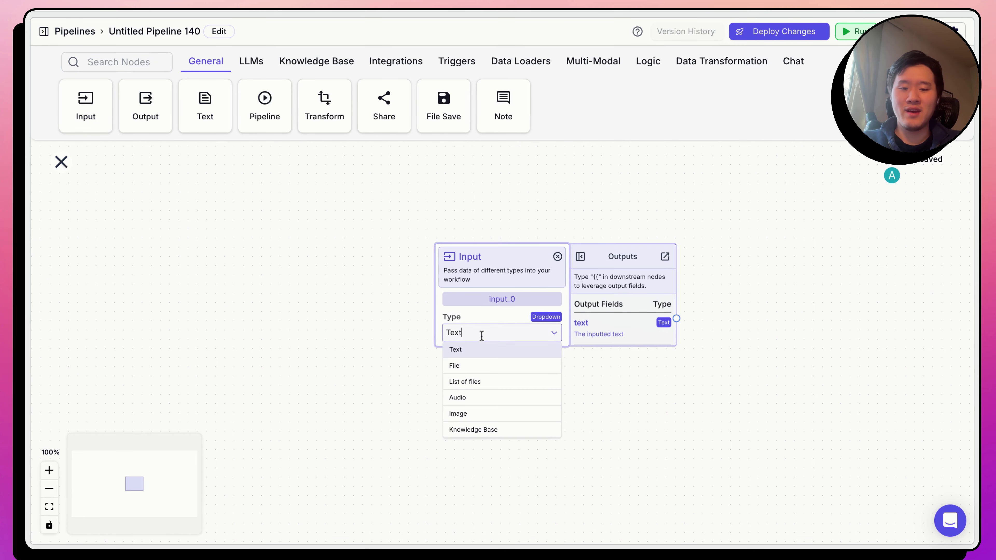
left_click(474, 367)
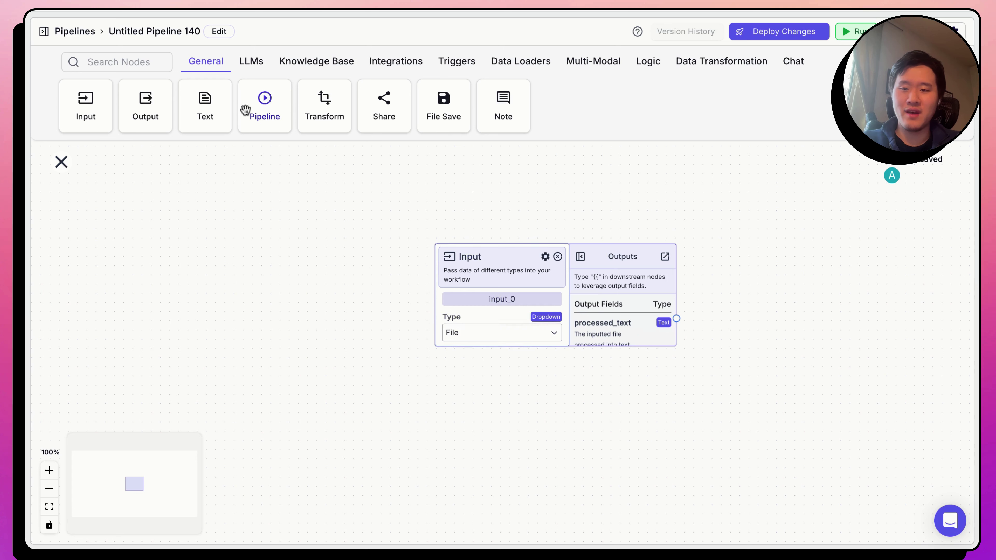
left_click_drag(499, 260, 292, 242)
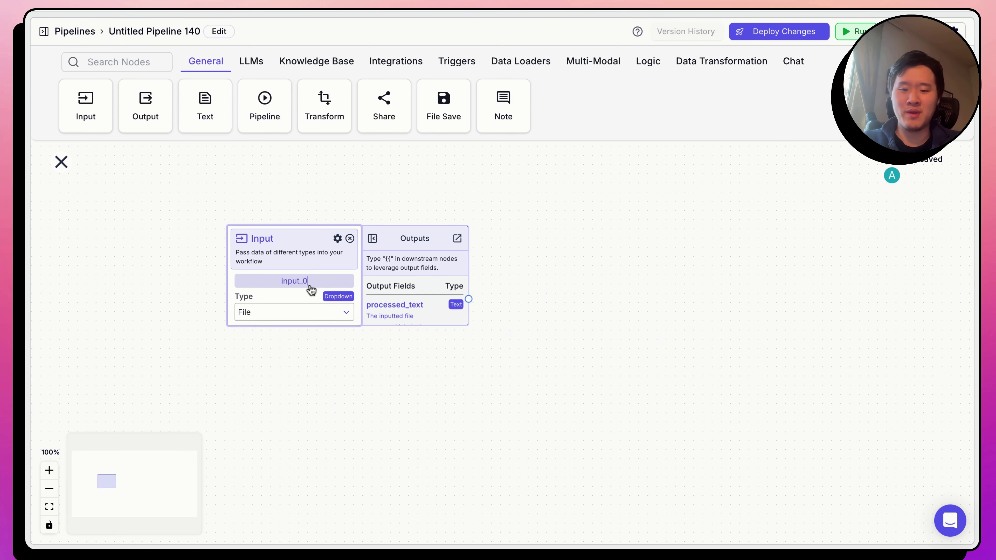
double_click(311, 289)
type("Invoice")
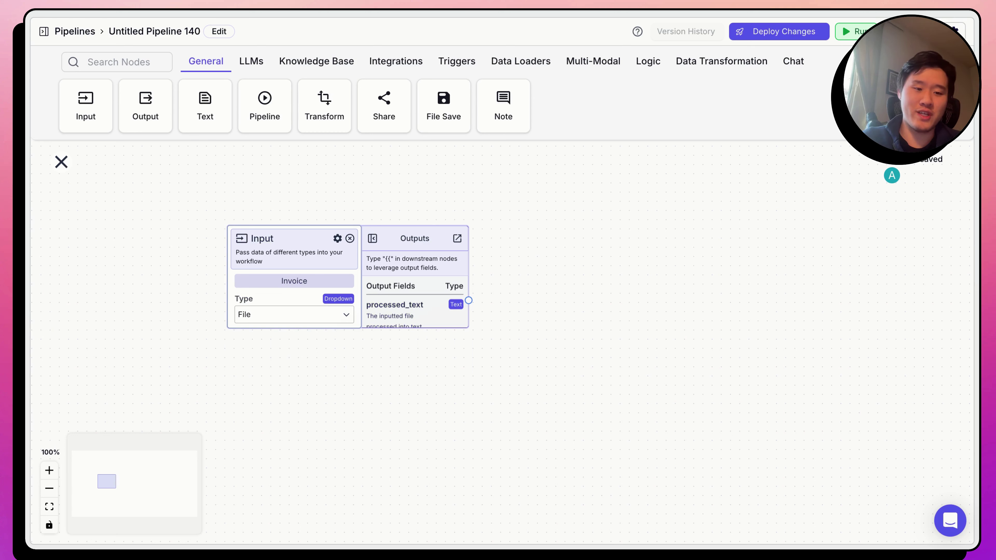
Add an Extract Data AI node beside the Invoice input node.
left_click(686, 64)
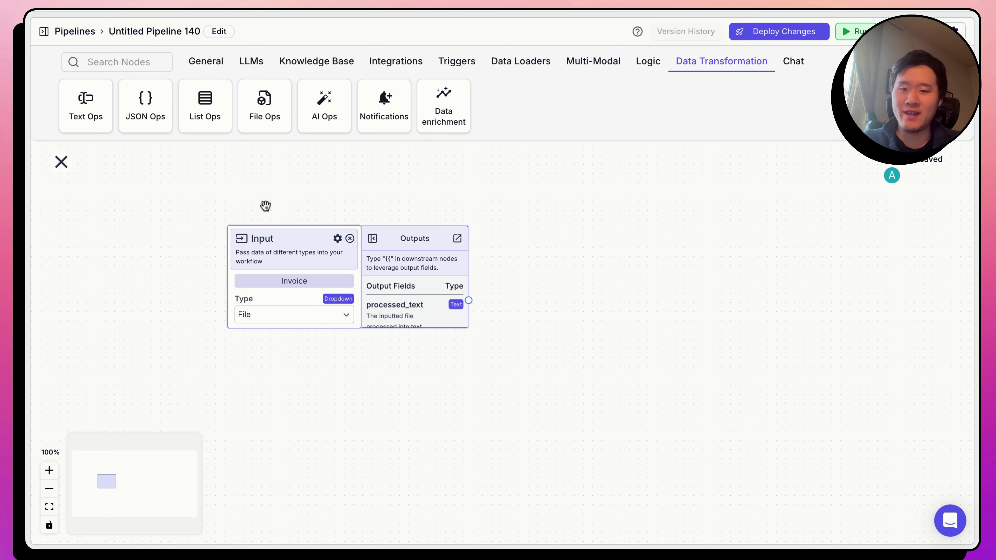
left_click(316, 117)
left_click(619, 268)
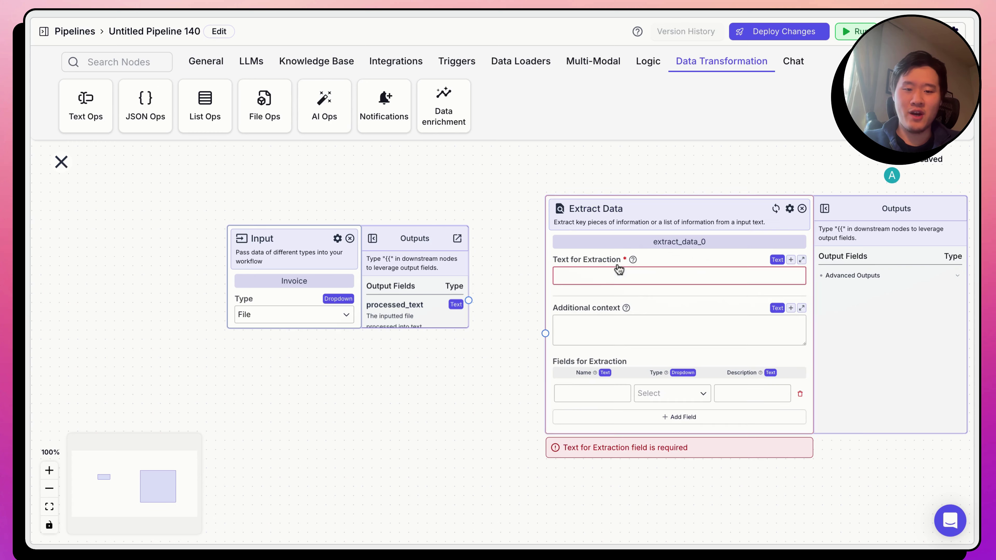
Connect the Invoice input to the Extract Data node, using Invoice.processed_text as the text for extraction.
left_click_drag(286, 247, 186, 251)
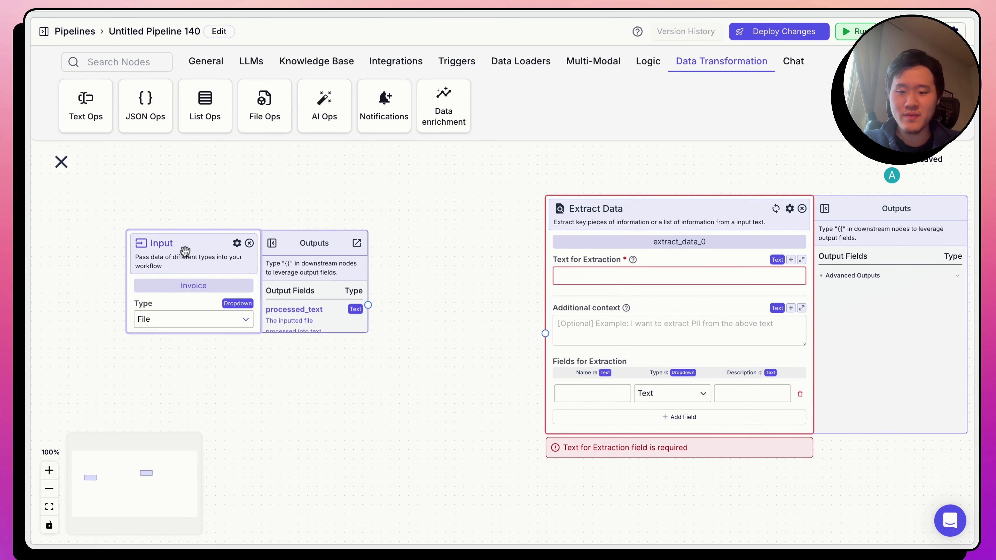
scroll(308, 309, "down", 1)
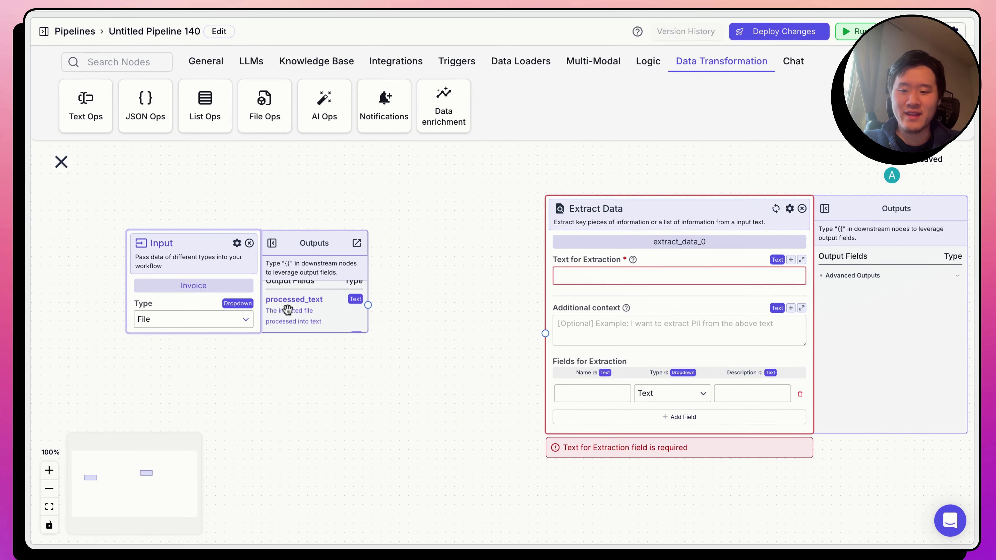
left_click_drag(368, 305, 545, 333)
left_click(588, 336)
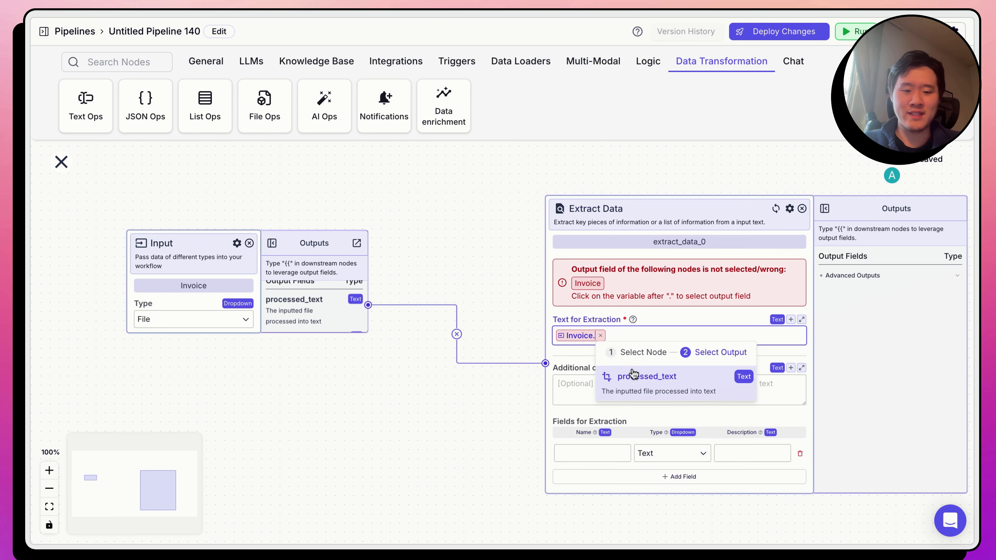
left_click(635, 376)
left_click_drag(611, 208, 597, 179)
Define three text fields for extraction in the Extract Data node: vendor, amount and date.
left_click(605, 358)
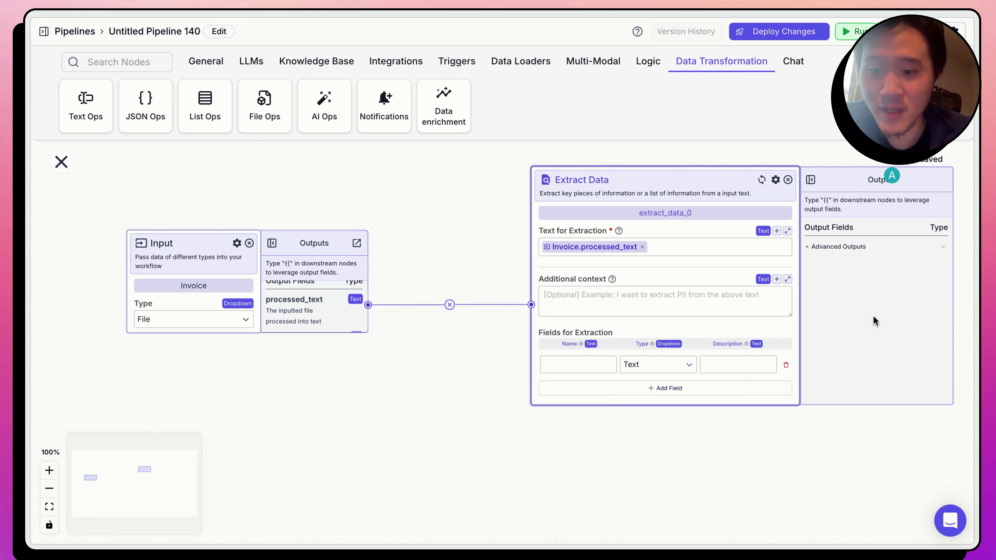
type("vendor")
left_click(594, 392)
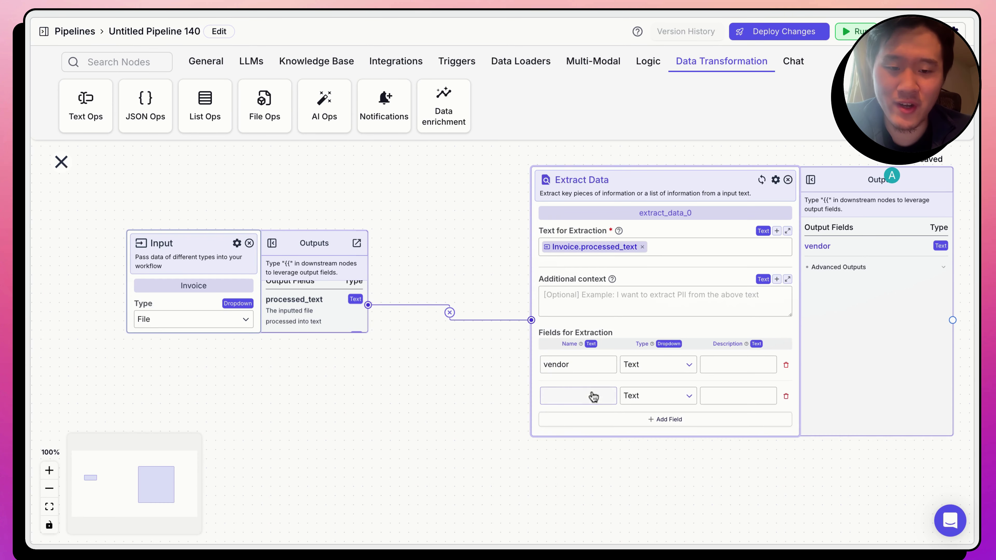
left_click(579, 393)
type("amount")
left_click(568, 419)
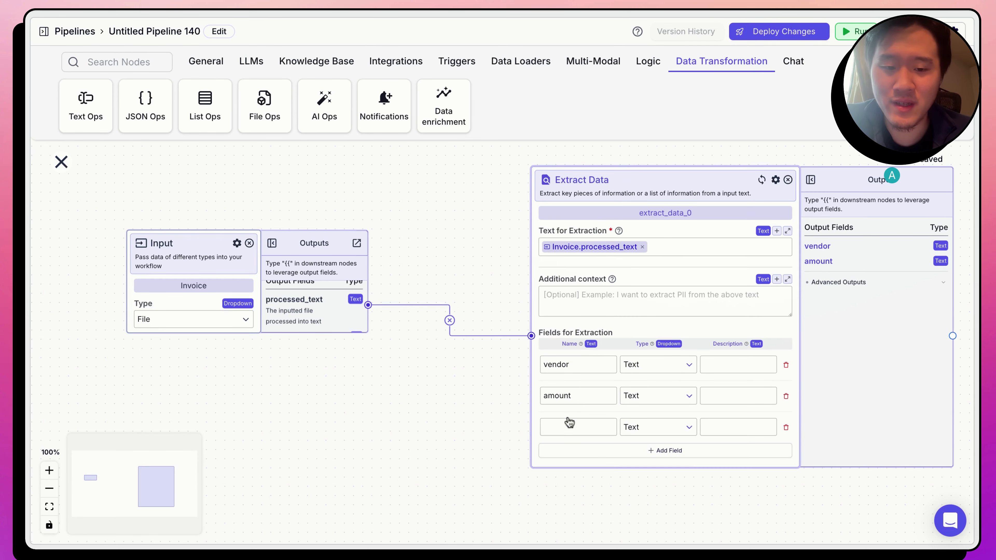
left_click(561, 424)
type("date")
Paste a description for the amount field that gives the example value "E.g., 23.24".
left_click(103, 322)
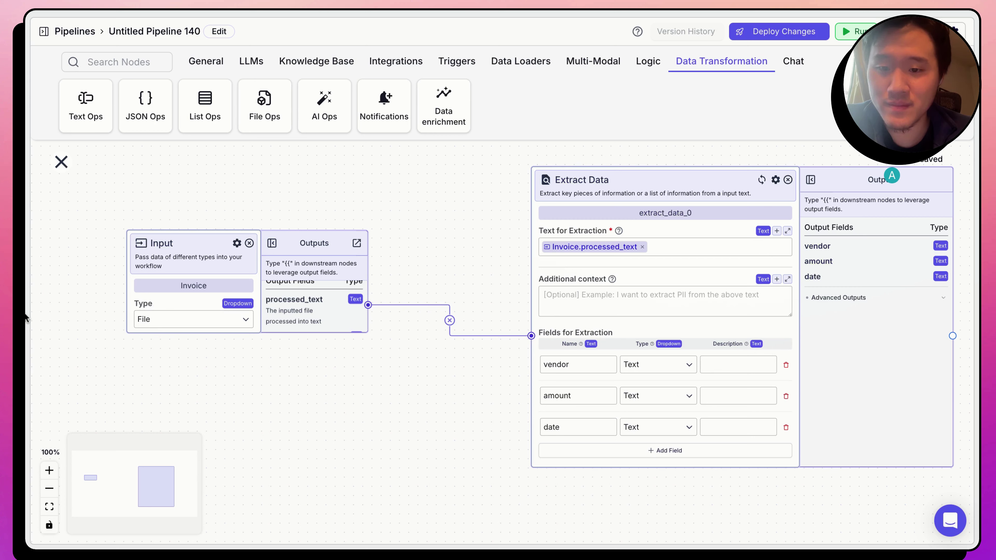
left_click(860, 347)
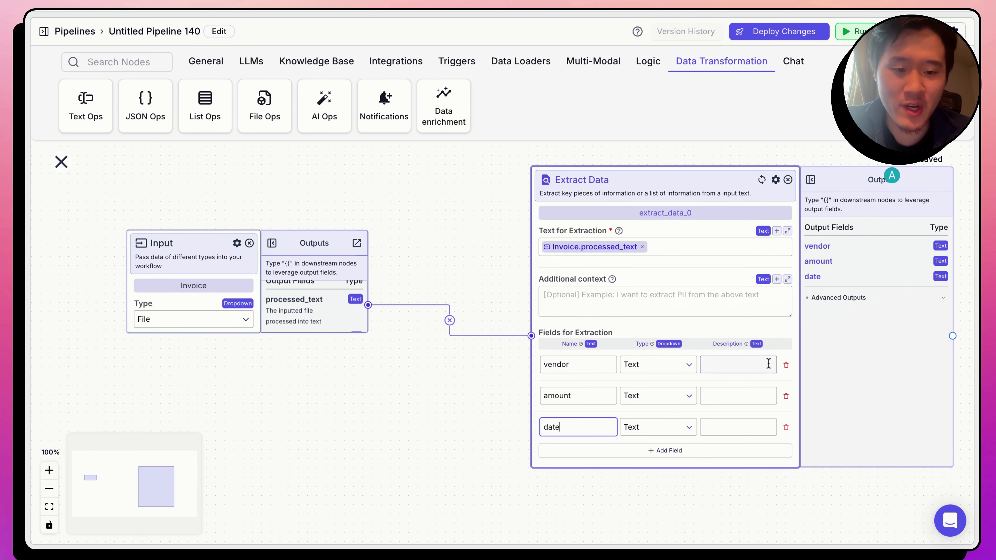
left_click(750, 396)
key("ctrl+v")
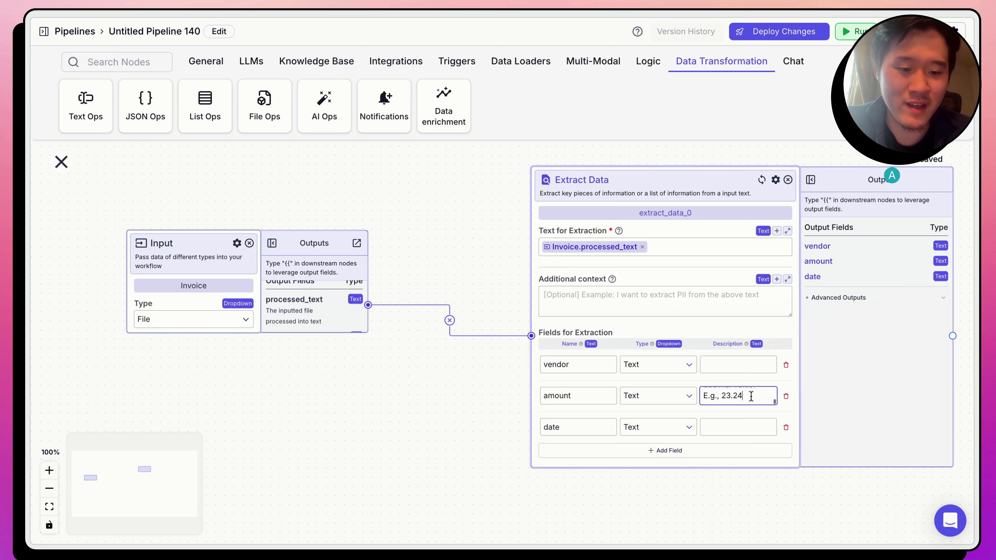
Paste a description for the date field that specifies the yyyy-mm-dd format.
left_click(471, 385)
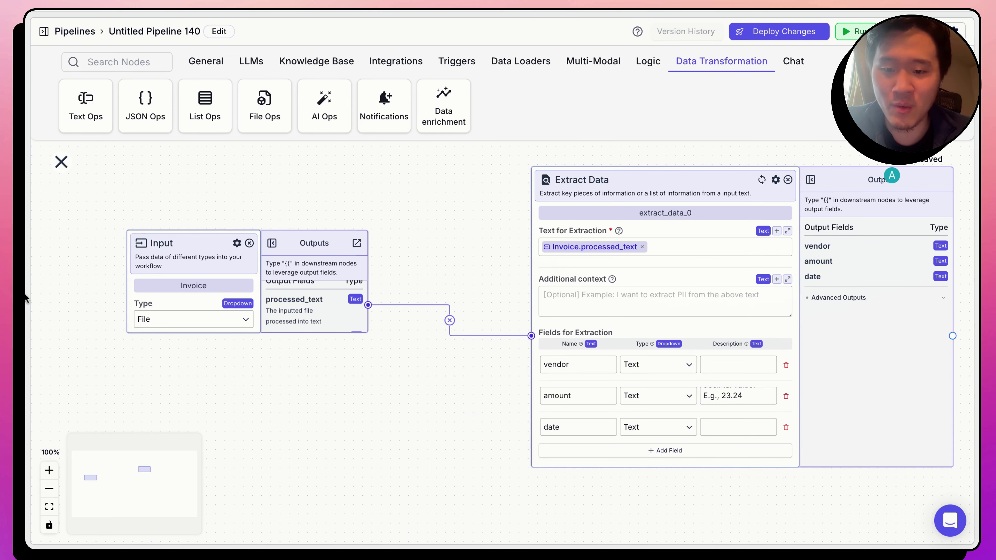
left_click(732, 428)
key("ctrl+v")
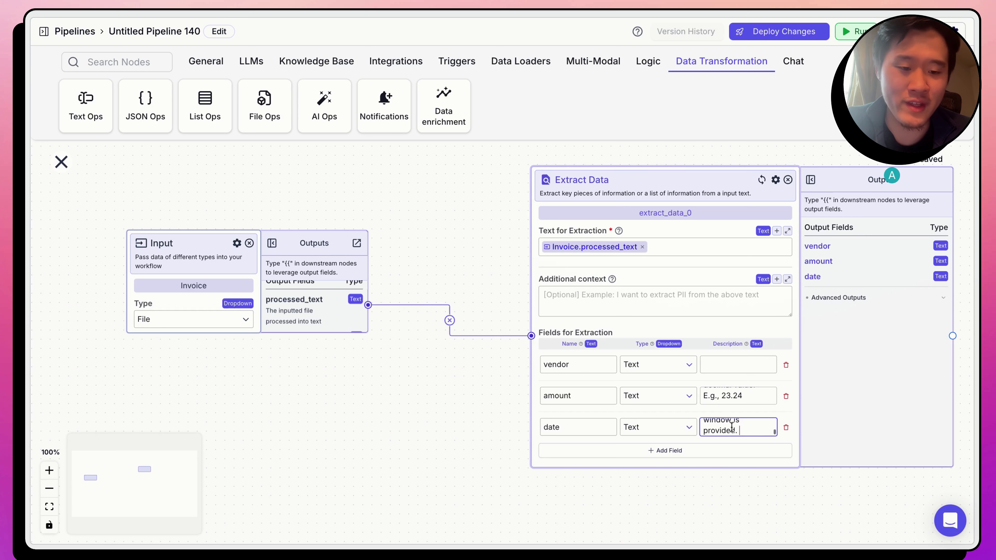
scroll(732, 427, "up", 3)
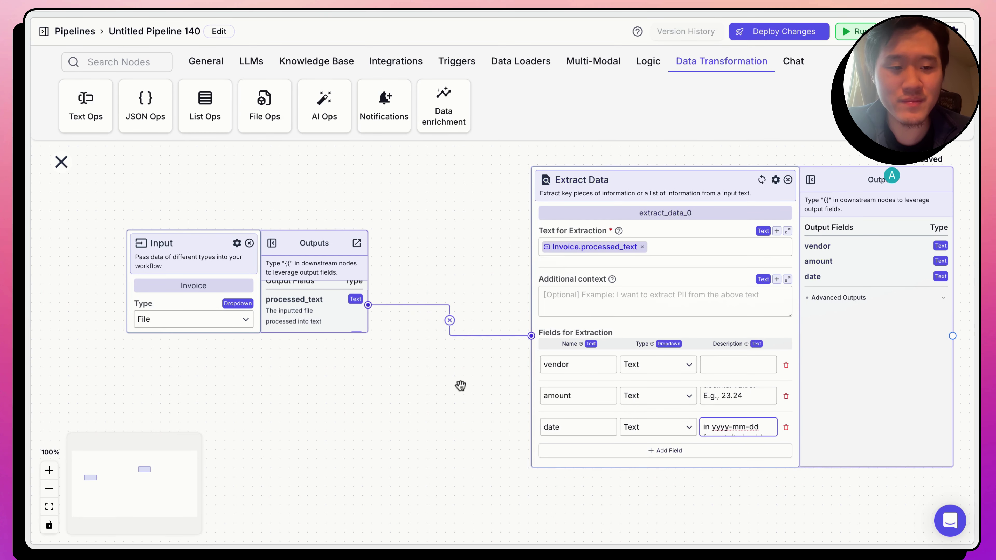
left_click_drag(461, 386, 343, 380)
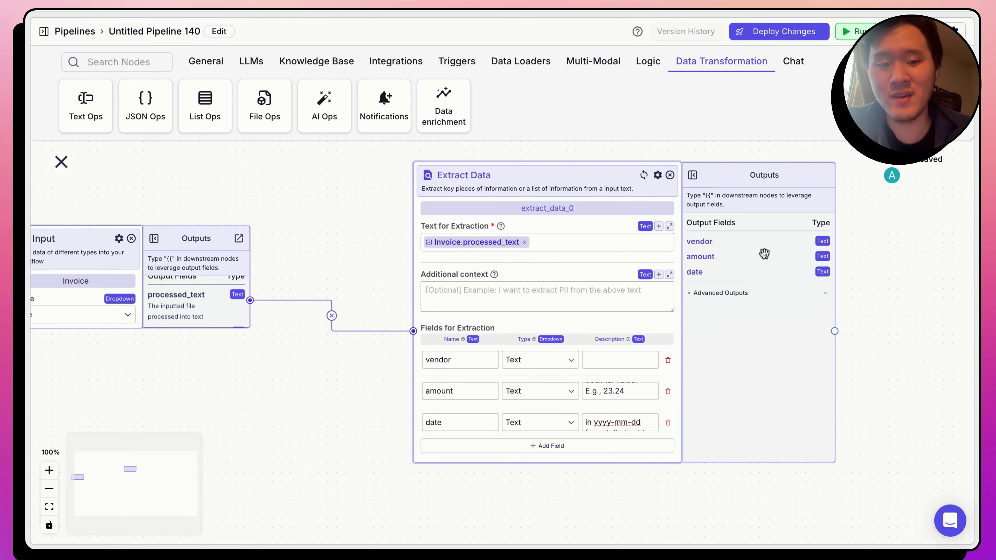
Move the Input node farther away from the Extract Data node on the canvas.
left_click_drag(387, 358, 568, 332)
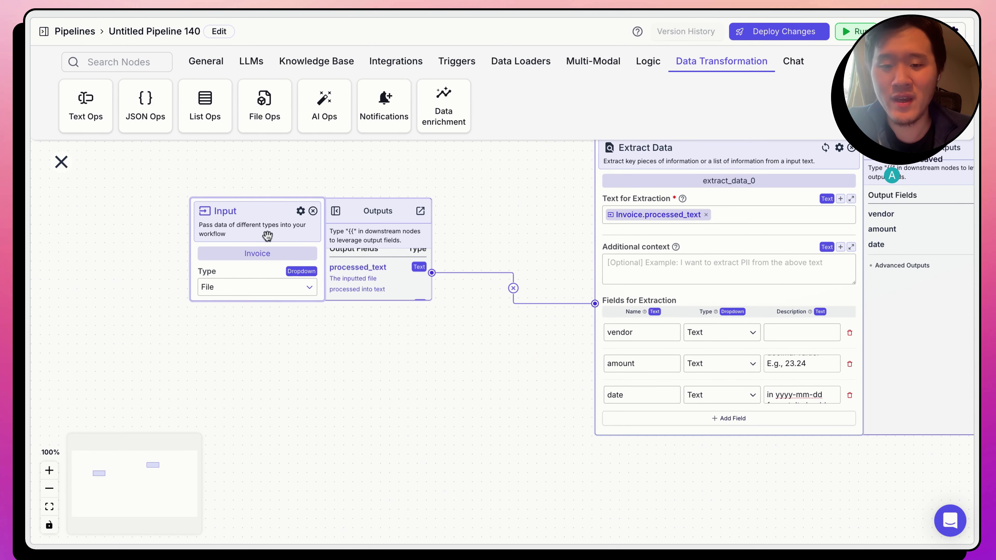
left_click_drag(257, 213, 141, 295)
scroll(445, 413, "down", 3)
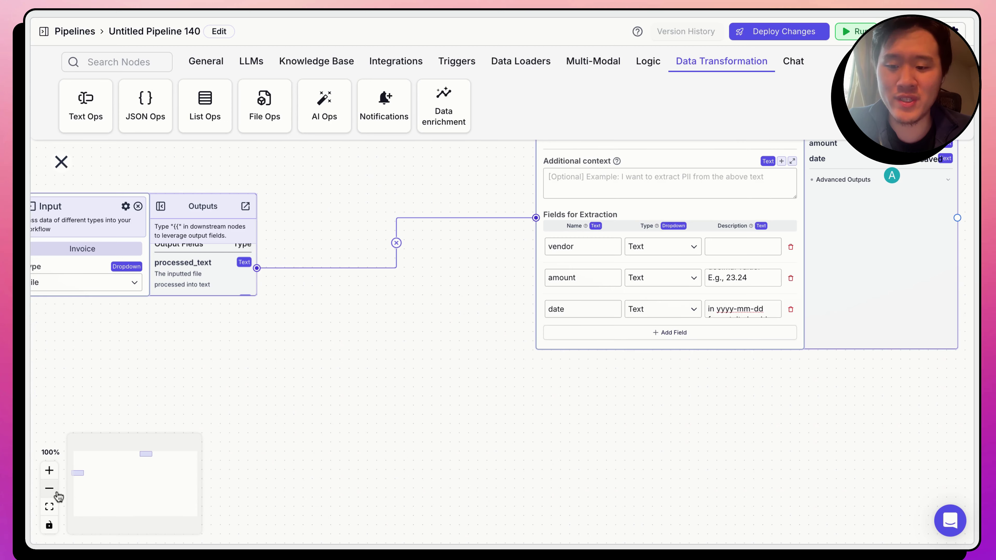
Add an AI Ops node below the Extract Data node and make it a Categorizer.
left_click(59, 490)
left_click(59, 489)
scroll(555, 440, "right", 3)
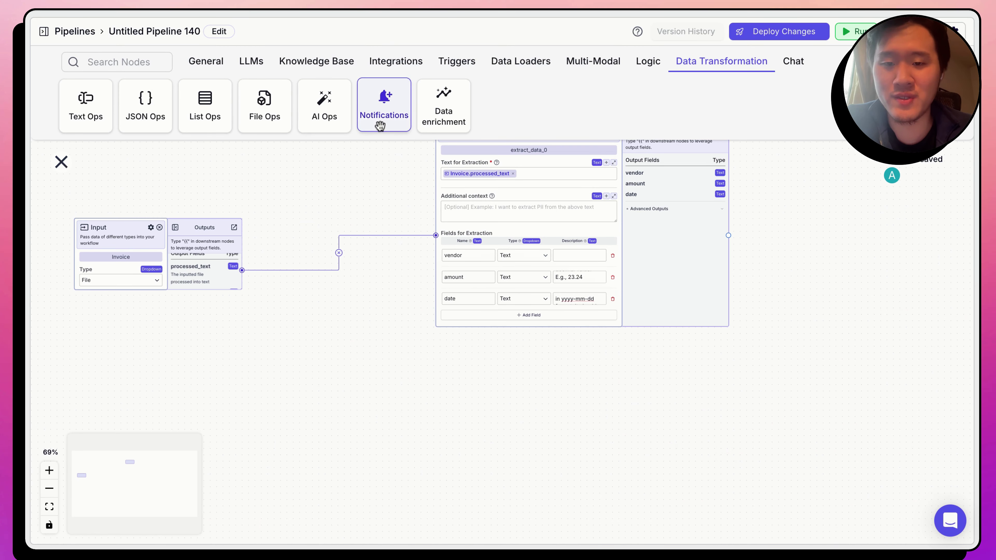
left_click_drag(327, 116, 391, 362)
scroll(391, 363, "down", 3)
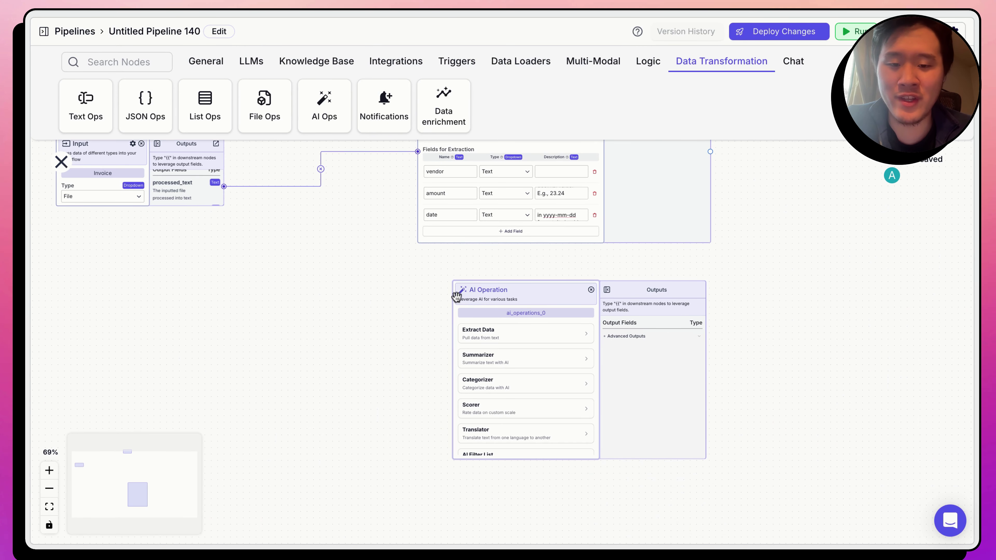
scroll(424, 284, "down", 1)
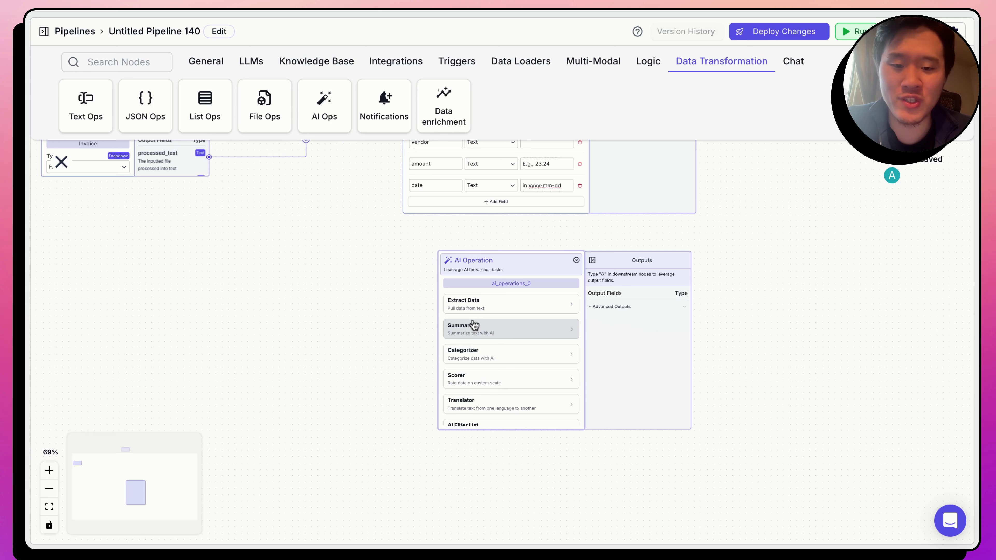
left_click(485, 355)
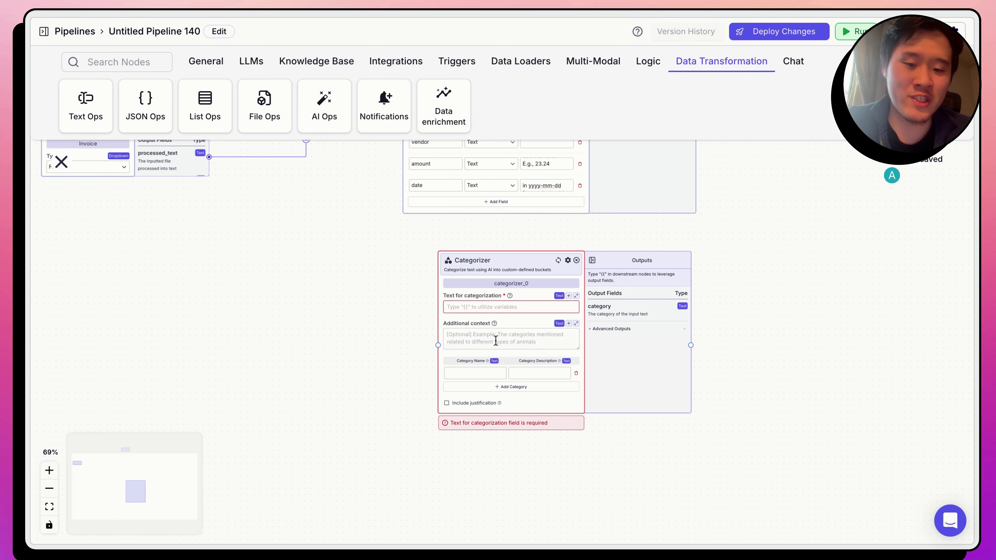
Connect the Invoice input to the Categorizer node, using Invoice.processed_text as the text for categorization.
scroll(265, 243, "up", 2)
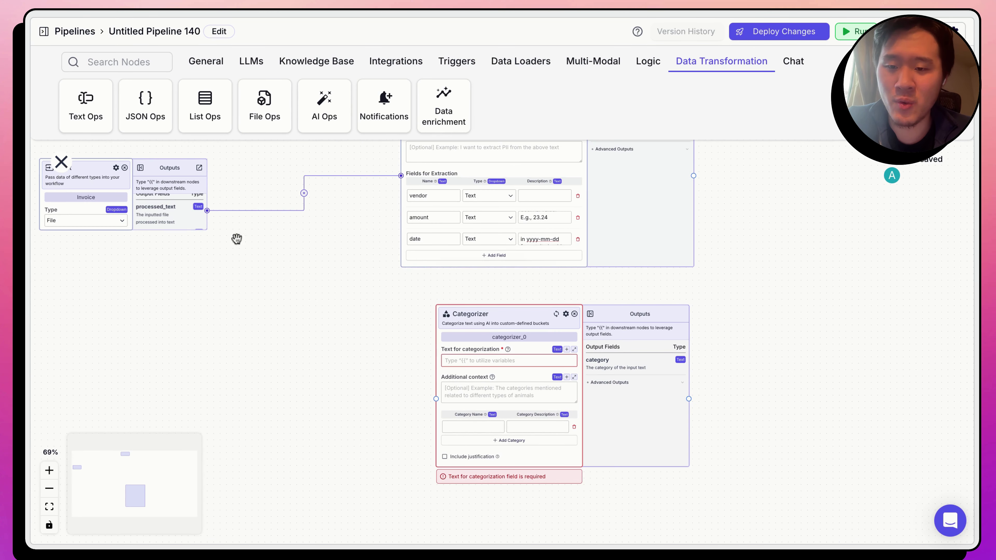
left_click_drag(209, 210, 436, 399)
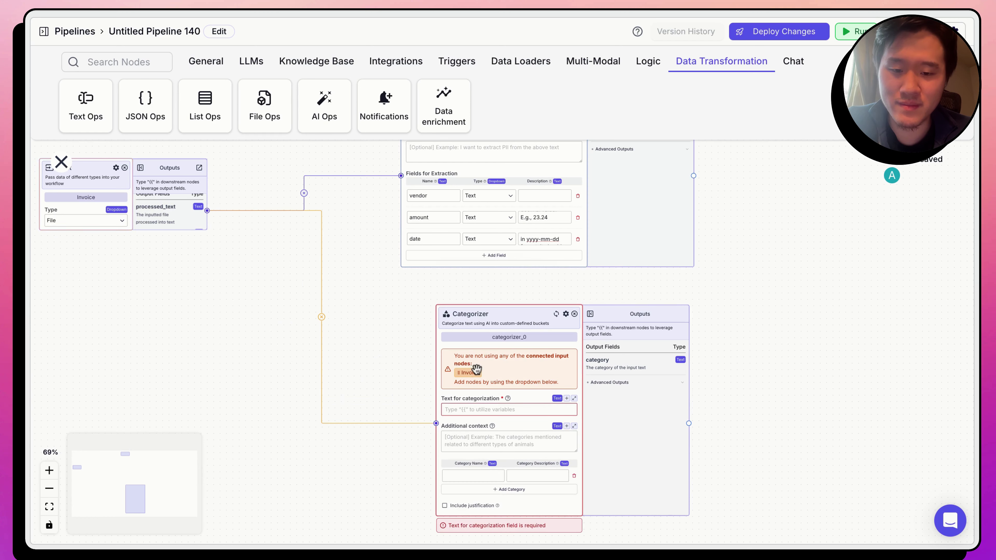
left_click(473, 372)
left_click(529, 457)
scroll(407, 456, "down", 3)
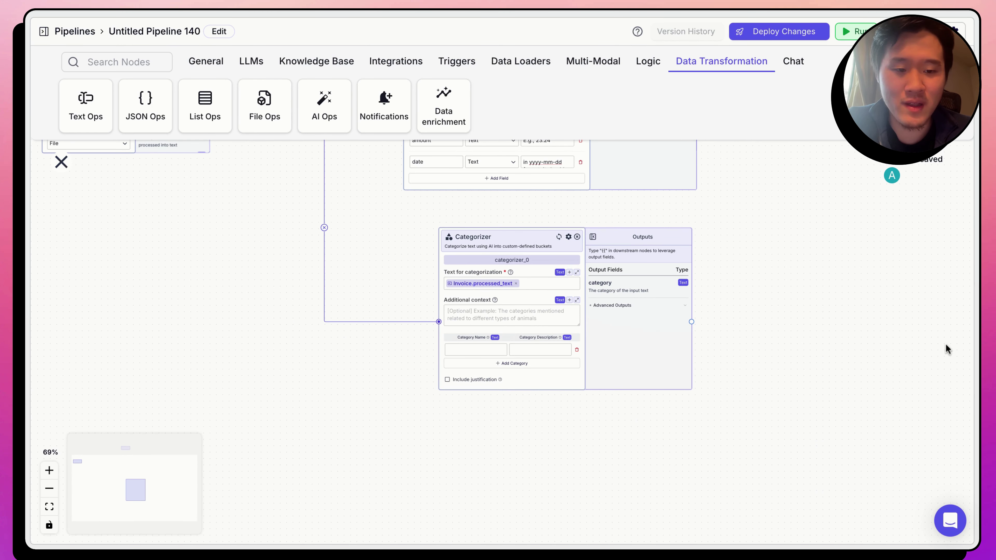
Define four categories in the Categorizer node: Food, Software, Office Supplies and MISC.
left_click(484, 349)
type("Food")
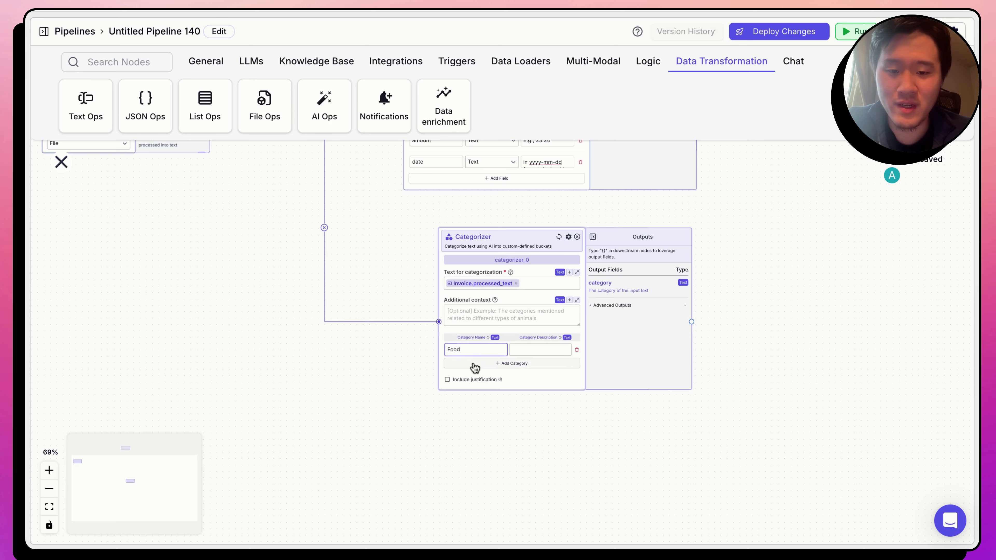
left_click(475, 364)
type("Software")
left_click(469, 380)
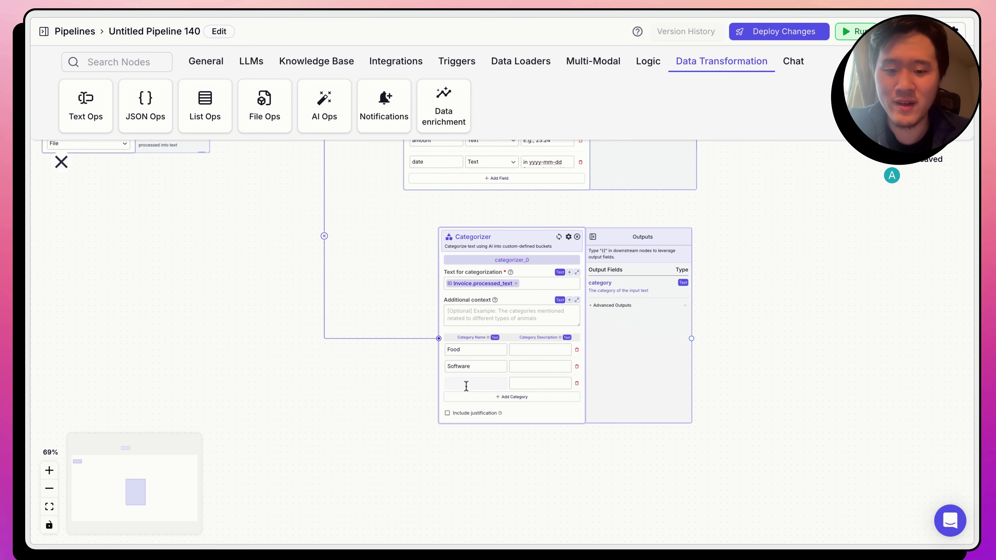
type("Office Supplies")
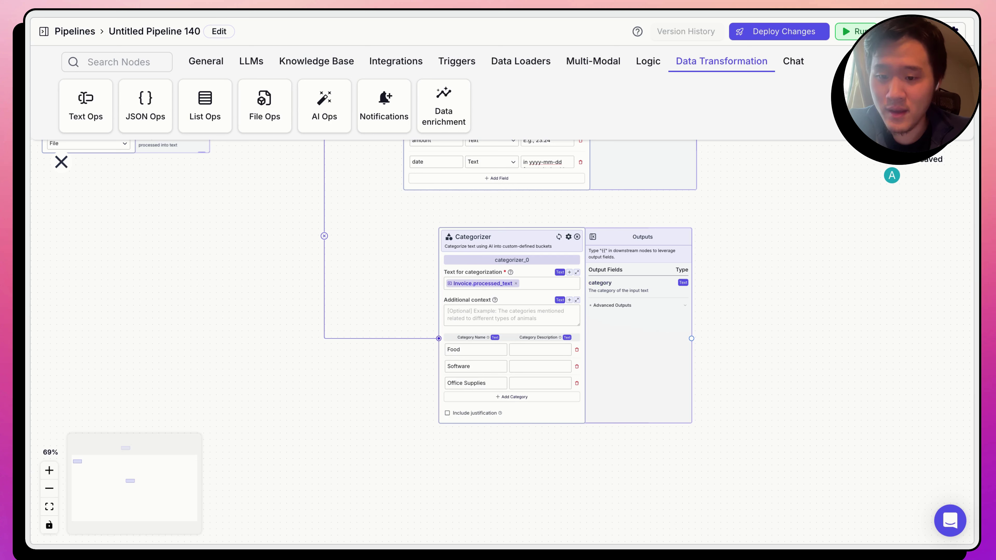
left_click(521, 398)
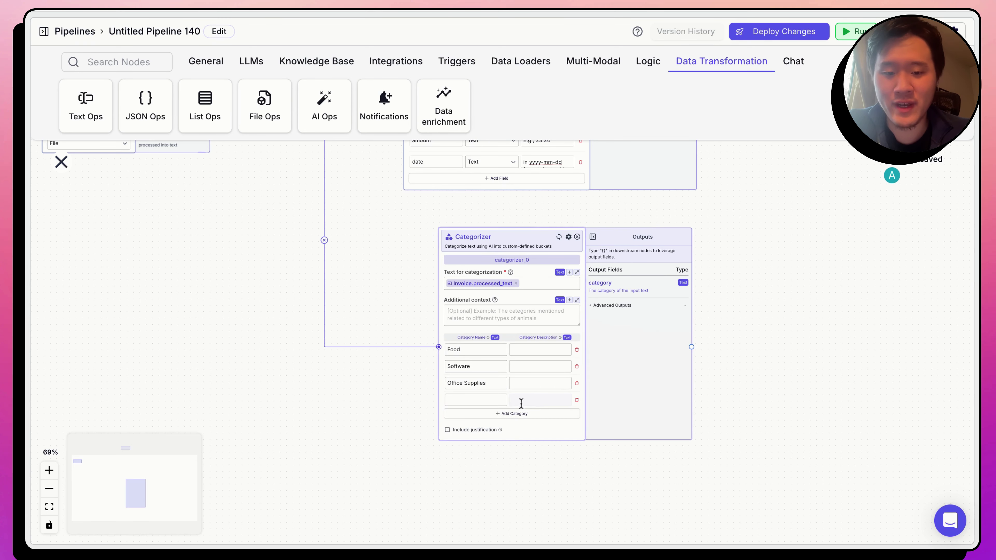
type("MISC")
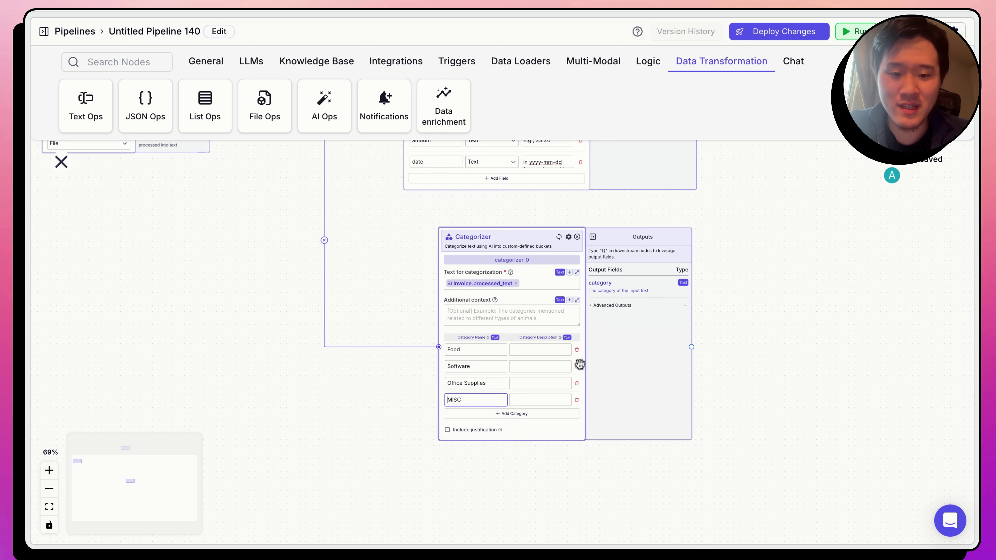
Describe Food as "Receipt seems to be from a restaurant or generally related to food purchase" and Office Supplies as "Anything related to objects purchased for an boject".
left_click(546, 349)
type("Receipt seems to be from a restaurant or generally related to food purchase")
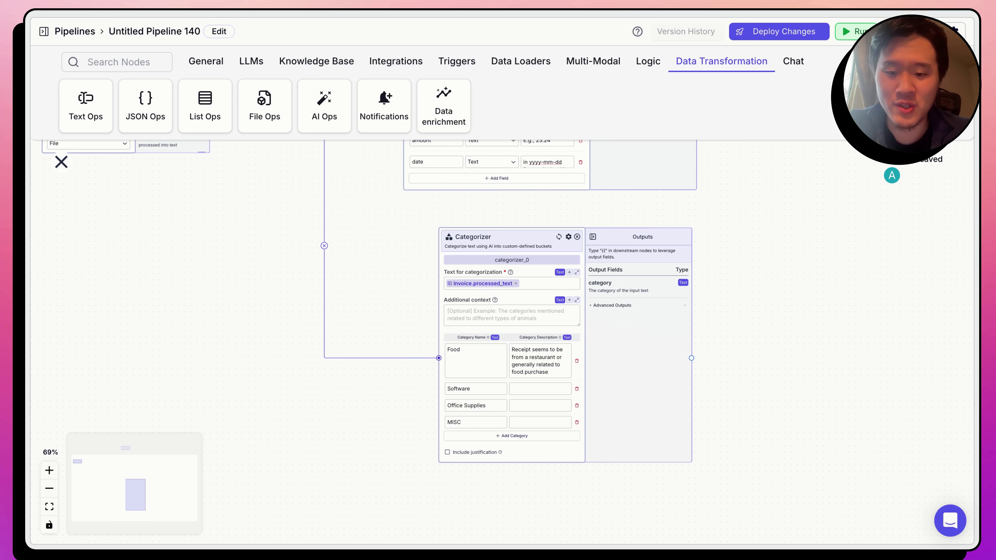
left_click(513, 405)
type("Anything related to objects purchased for an boject")
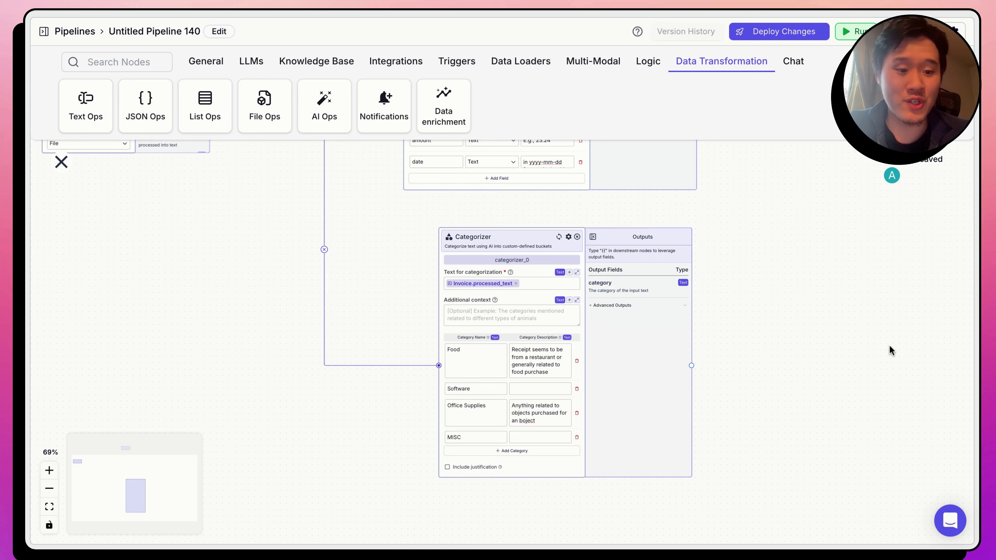
left_click(513, 403)
Paste the description "Software subscription or license purchase" for the Software category and paste a description for the MISC category.
left_click(516, 391)
key("super+v")
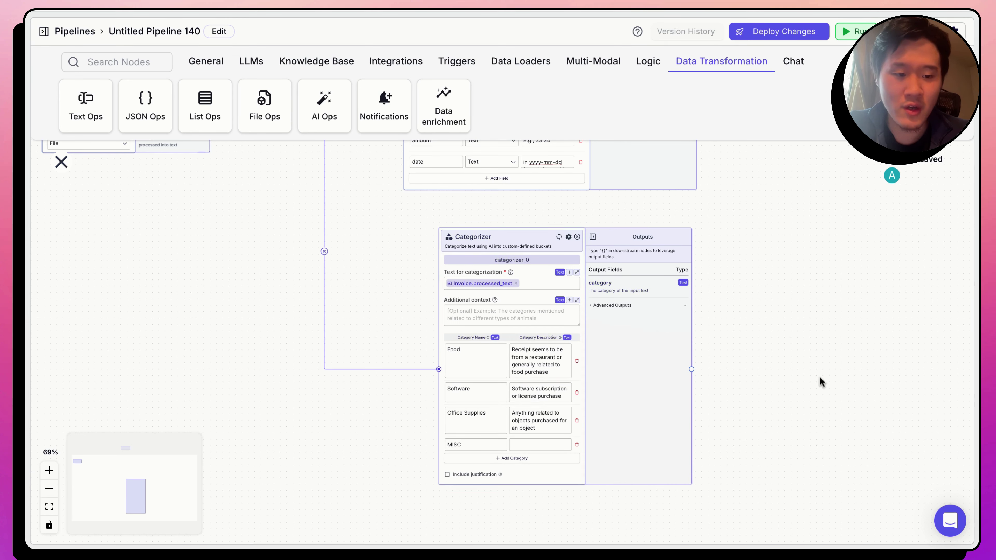
left_click(549, 444)
key("super+v")
scroll(761, 284, "up", 3)
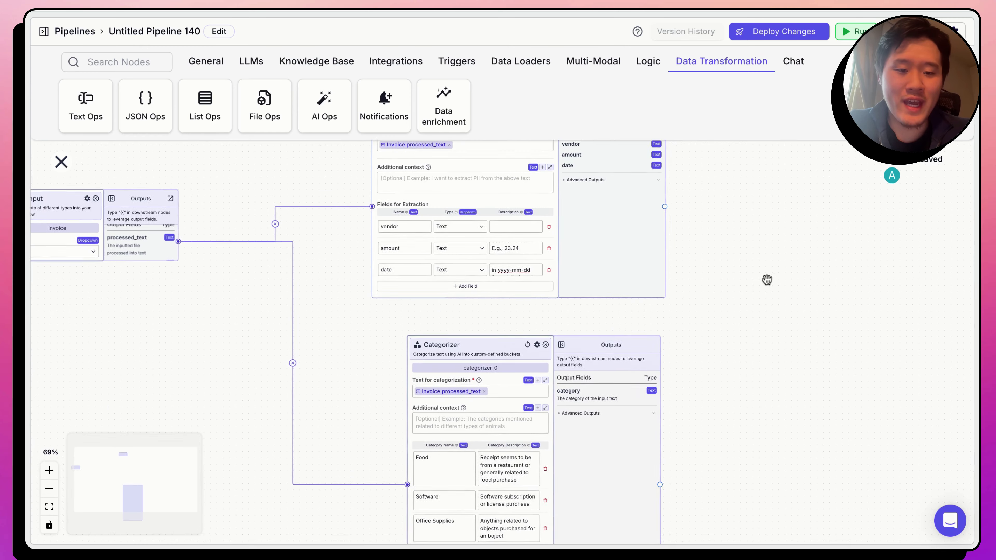
scroll(767, 285, "up", 1)
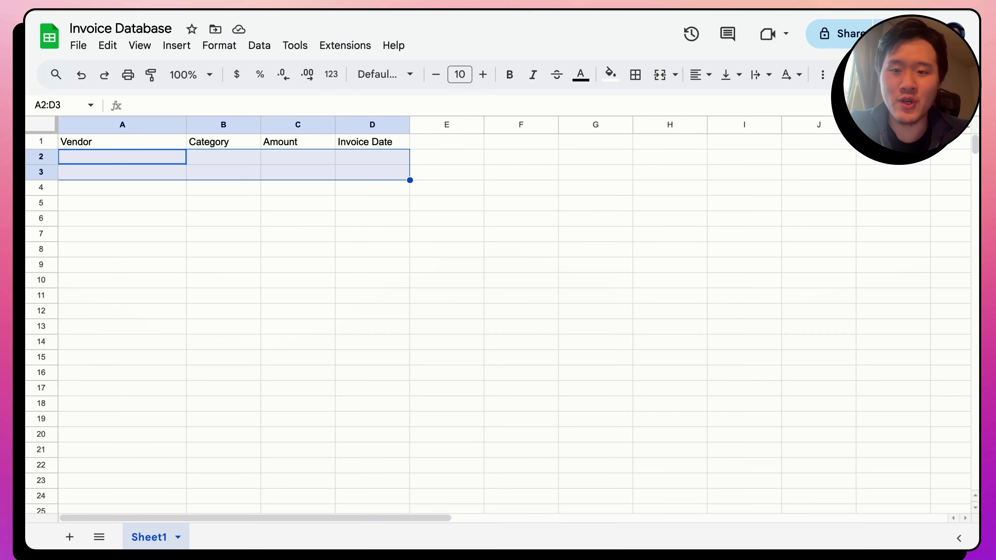
Switch to the Invoice Database spreadsheet in Google Sheets and examine its header row and the Vendor, Category, Amount and Invoice Date columns.
left_click(194, 270)
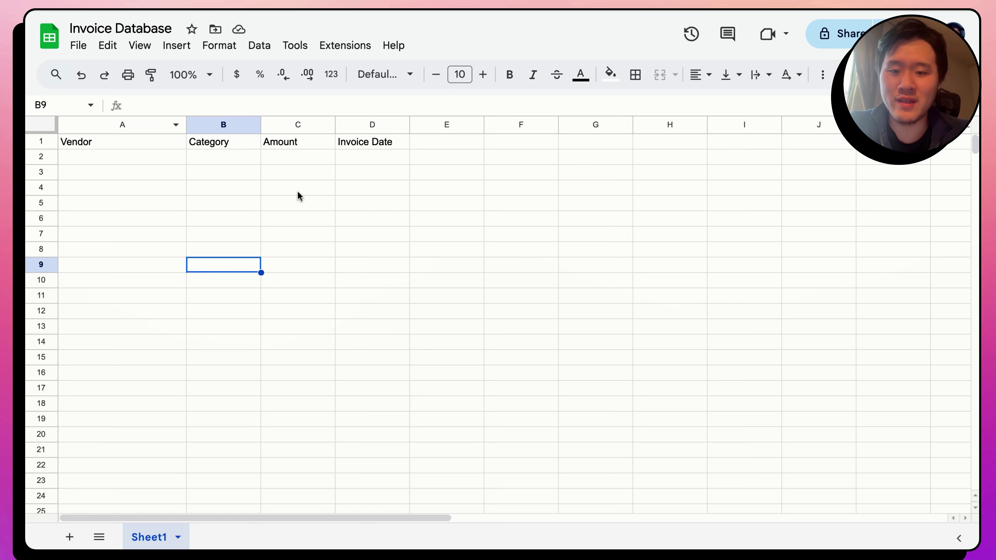
left_click(120, 145)
key("super+shift+Right")
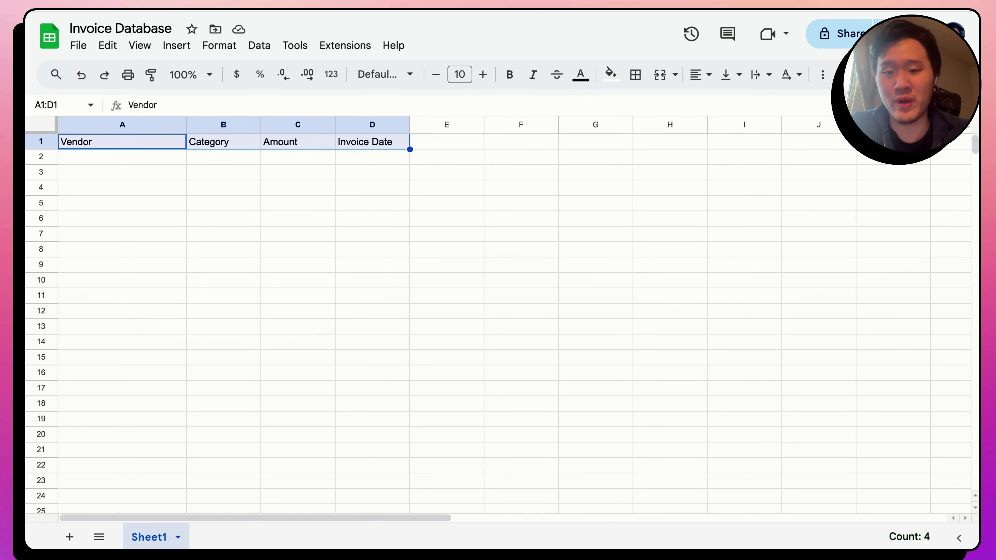
left_click(301, 186)
left_click_drag(121, 172, 121, 249)
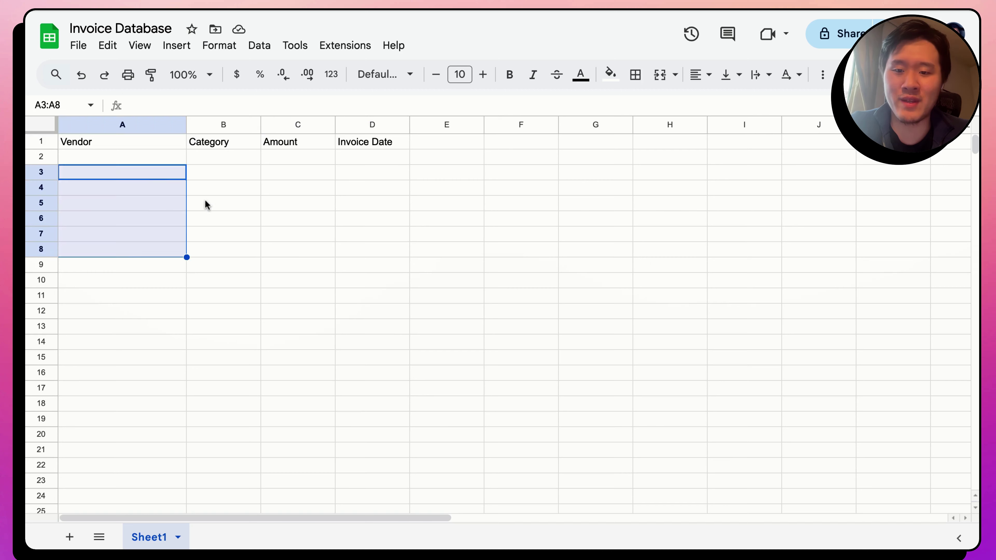
left_click_drag(223, 202, 228, 262)
left_click_drag(298, 187, 297, 272)
left_click_drag(380, 193, 383, 273)
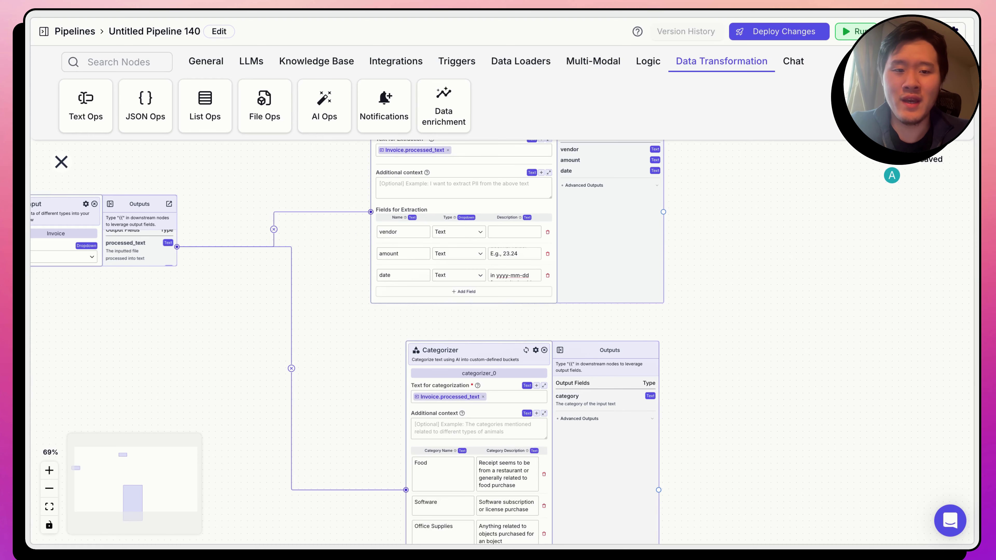
Return to the VectorShift pipeline and add a Google Sheets node with the Add New Row action, using the already connected account.
scroll(760, 307, "right", 3)
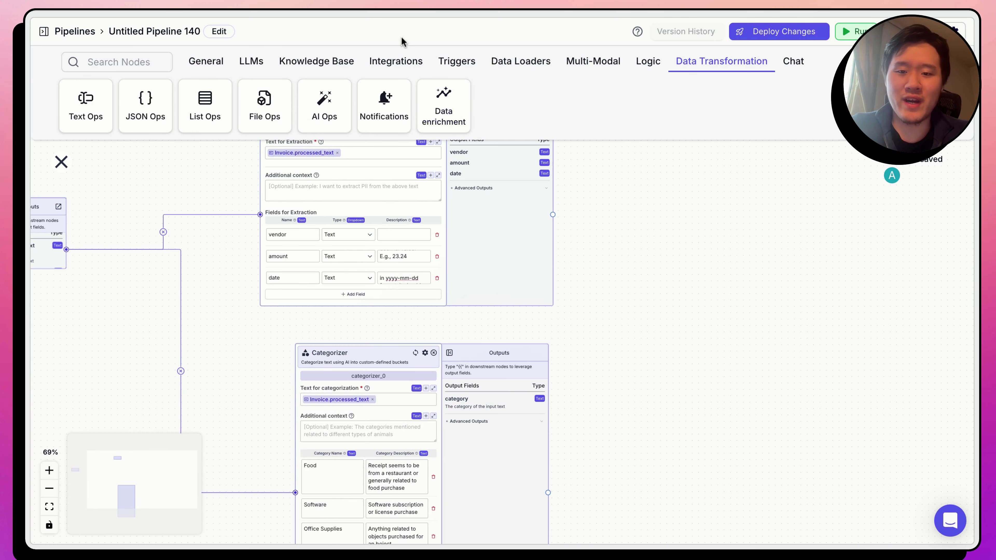
left_click(390, 64)
left_click_drag(563, 104, 701, 243)
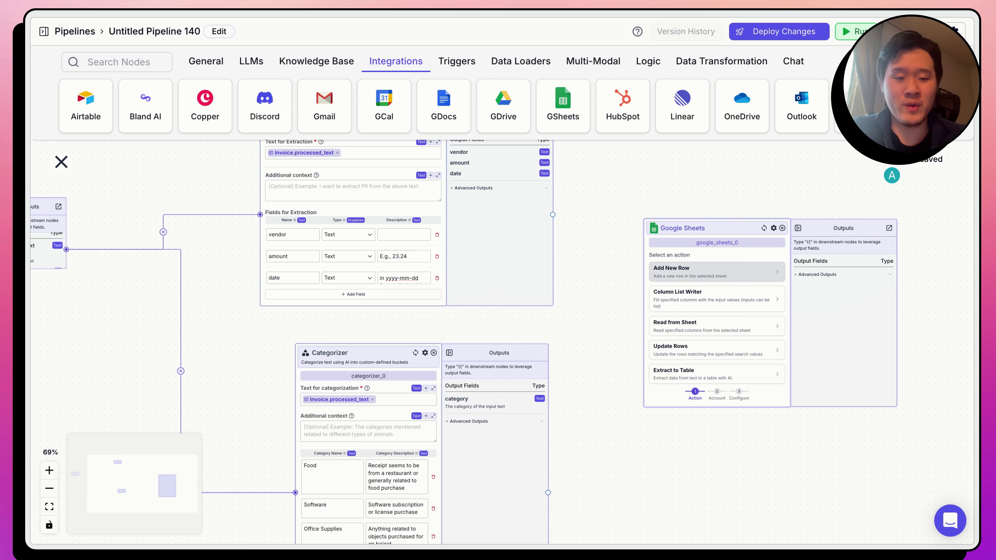
left_click(717, 272)
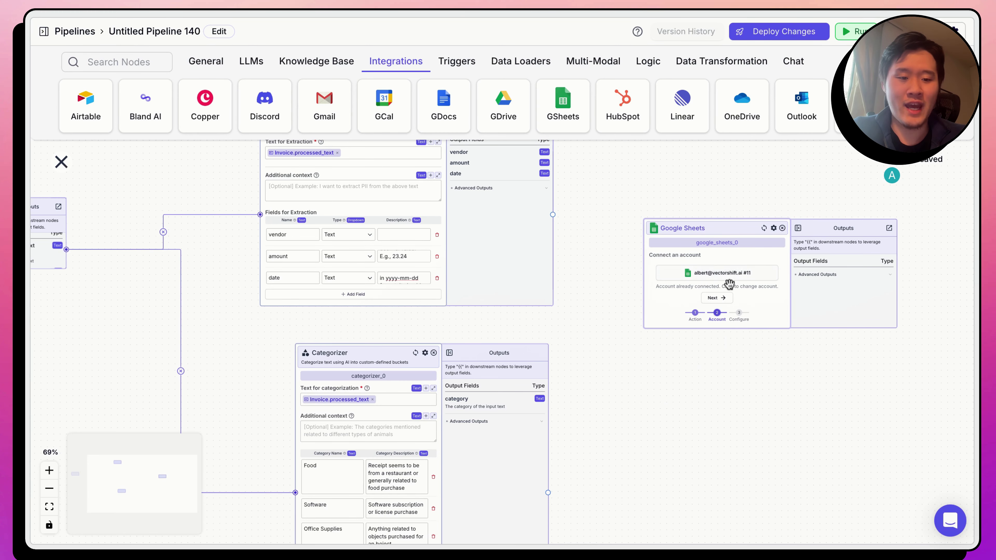
left_click(716, 297)
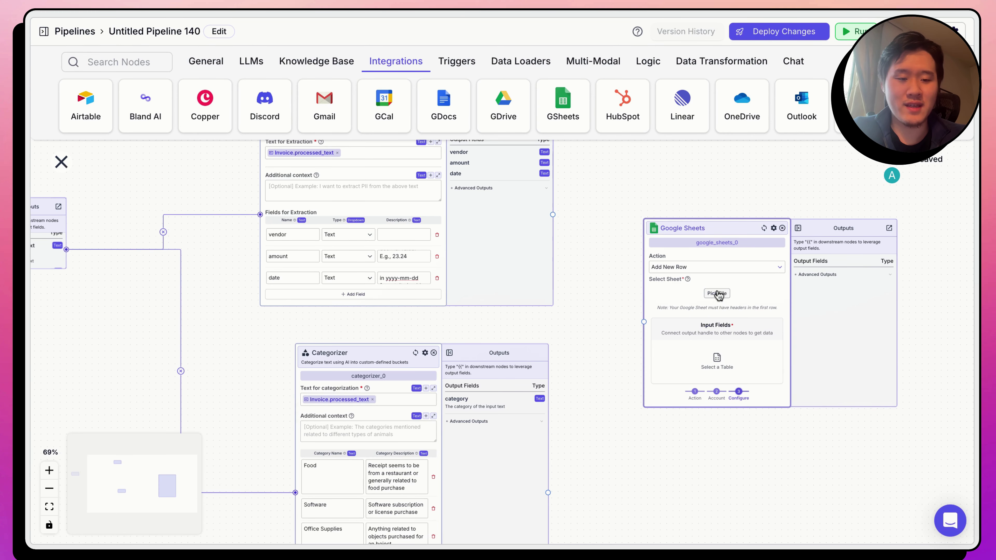
Find the Invoice Database spreadsheet by searching for "invoice" and select its Sheet1 as the sheet for the Google Sheets node.
left_click(717, 294)
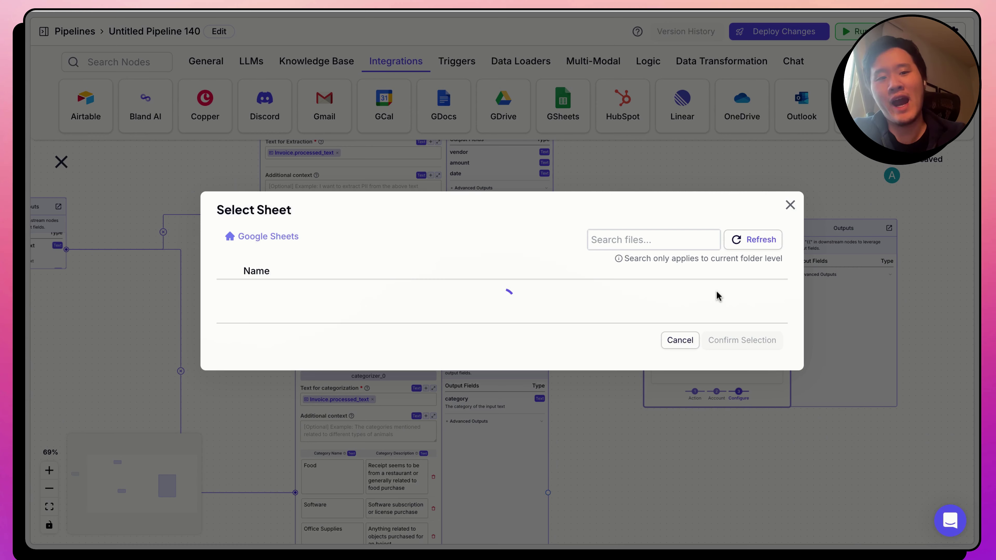
left_click(657, 128)
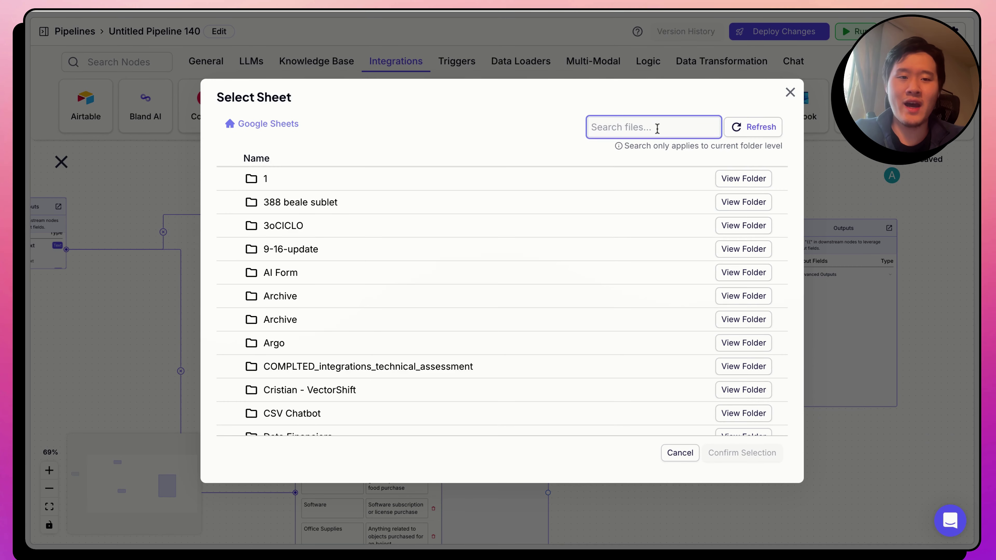
type("invoice")
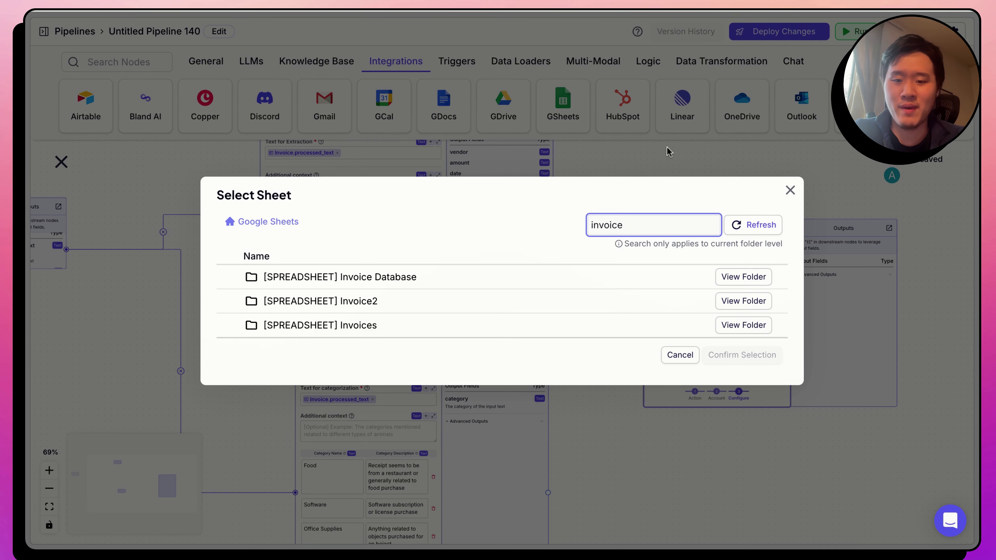
left_click(743, 276)
left_click(231, 301)
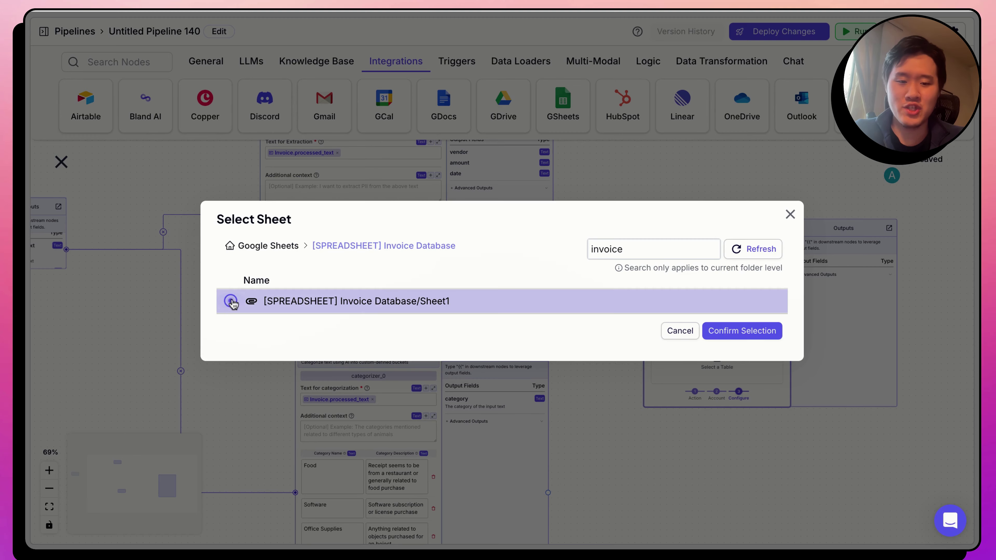
left_click(742, 331)
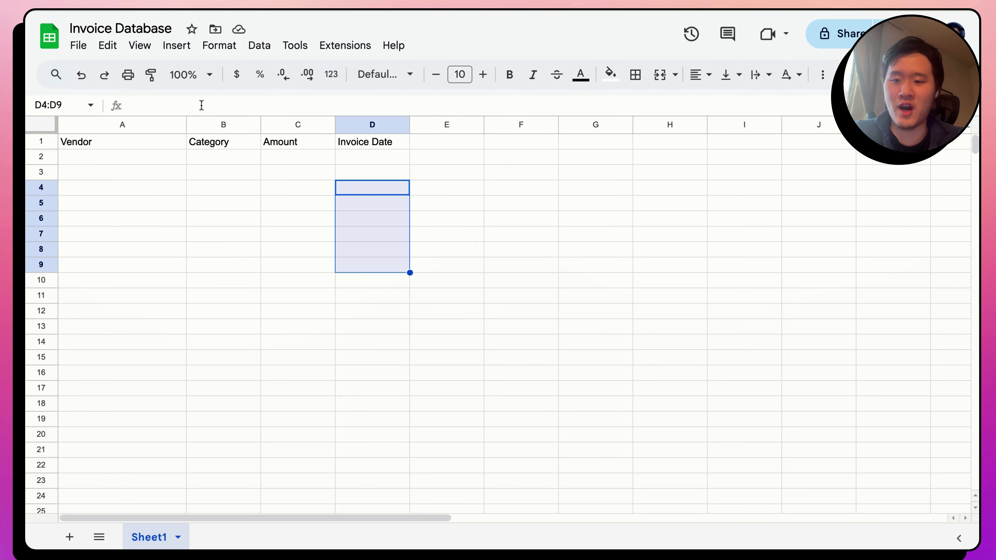
Switch to the Invoice Database spreadsheet and review the four columns that the node's input fields correspond to.
left_click_drag(166, 156, 168, 218)
left_click_drag(247, 178, 232, 251)
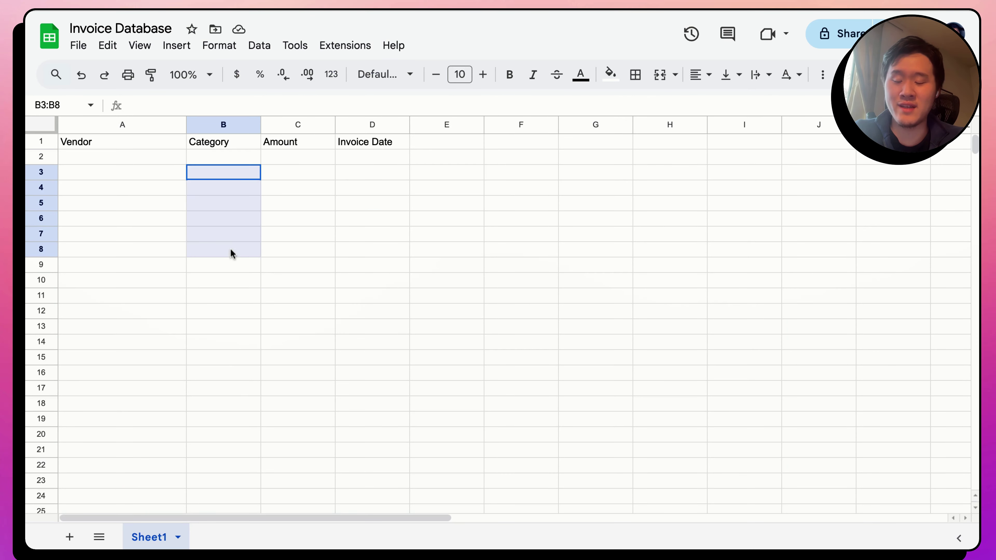
left_click_drag(311, 160, 304, 237)
left_click_drag(392, 192, 392, 264)
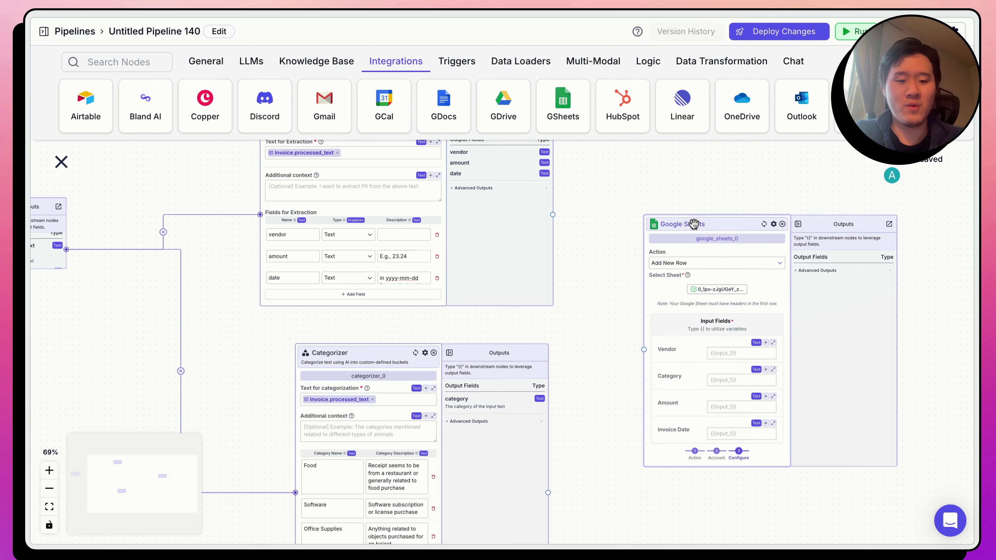
Return to the pipeline and move the Google Sheets node slightly higher, beside the Extract Data and Categorizer nodes.
left_click_drag(696, 225, 686, 181)
left_click_drag(580, 246, 542, 307)
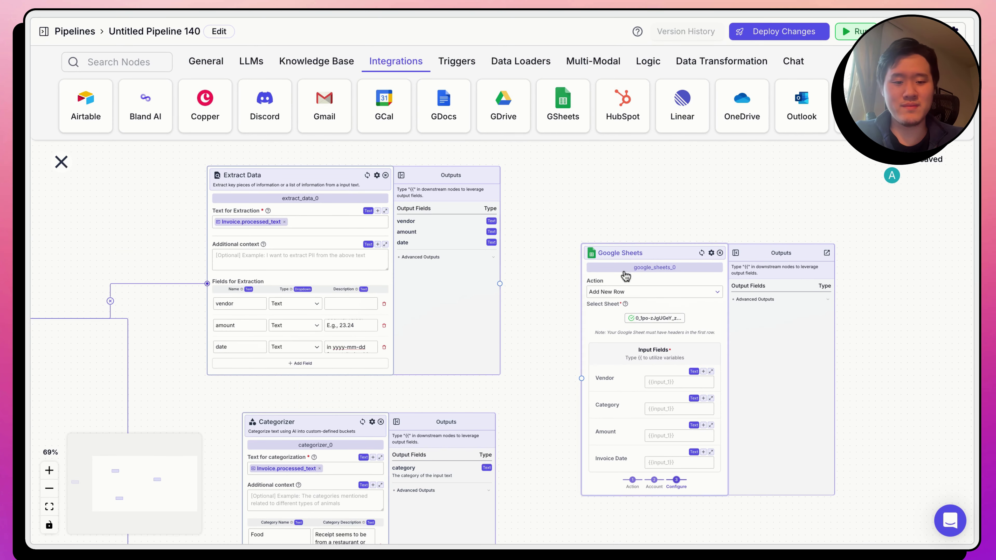
Map the Google Sheets node's Vendor field to the vendor output of the Extract Data node (extract_data_0.vendor).
left_click_drag(619, 372, 585, 330)
left_click(49, 470)
left_click(49, 470)
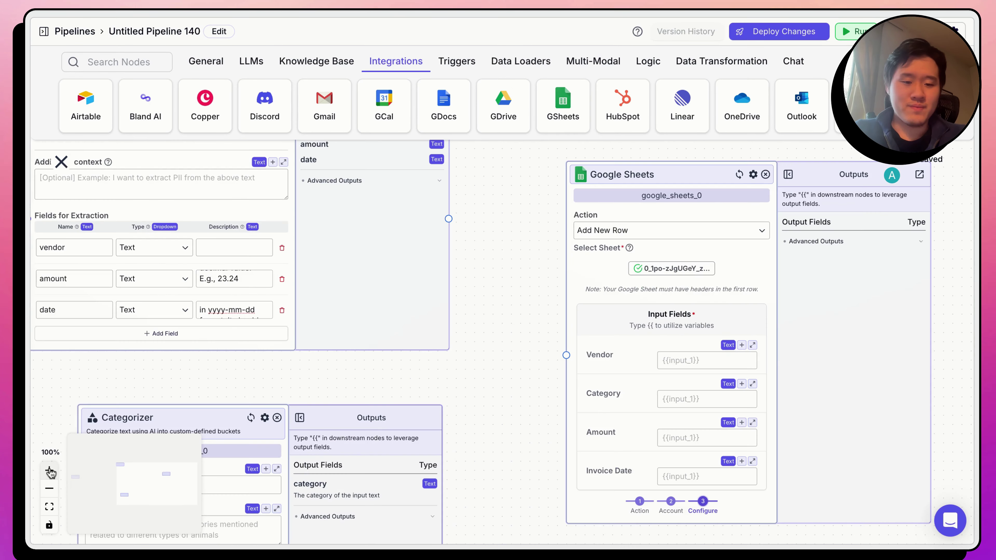
scroll(470, 313, "up", 2)
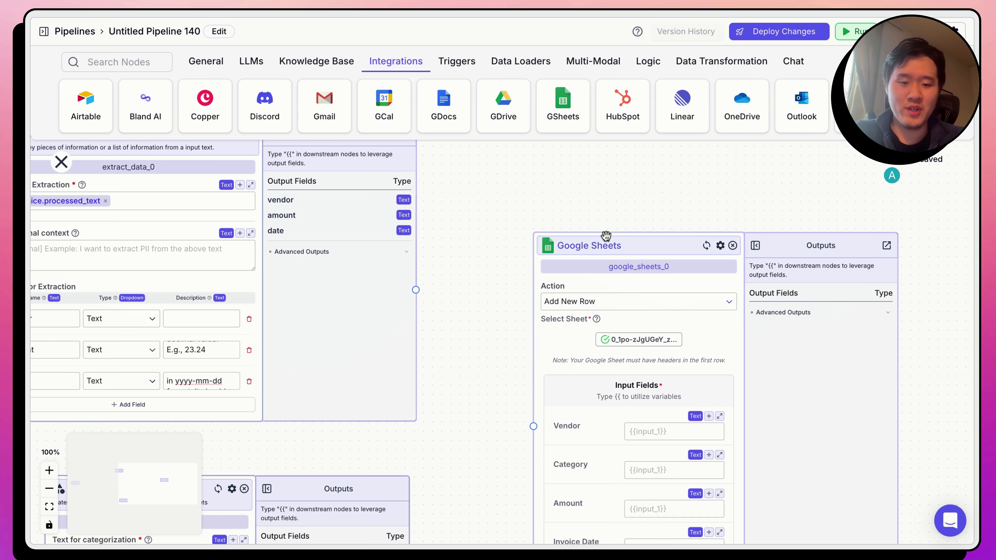
left_click_drag(607, 388, 640, 290)
scroll(419, 311, "left", 3)
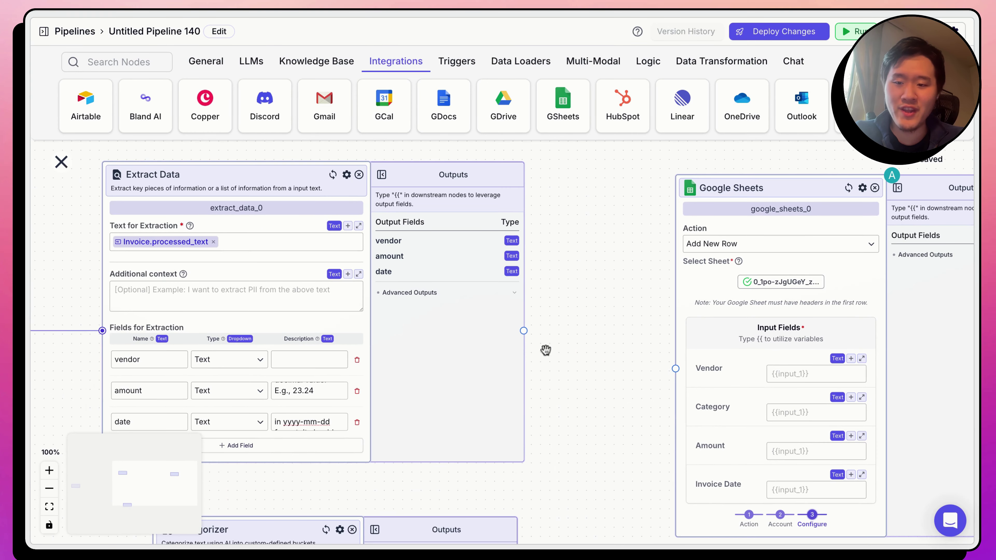
scroll(600, 329, "down", 2)
scroll(601, 329, "right", 2)
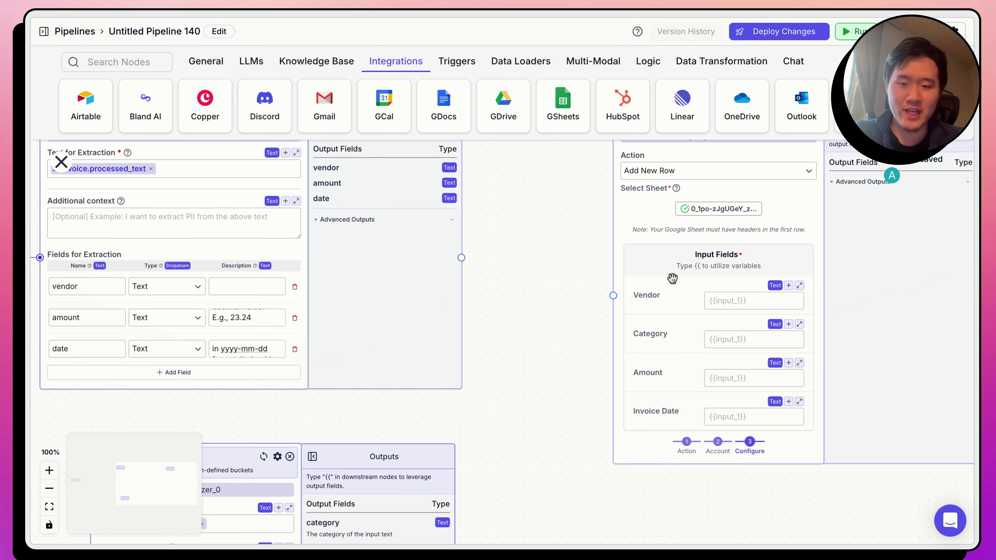
left_click(707, 300)
type("{{")
left_click(754, 366)
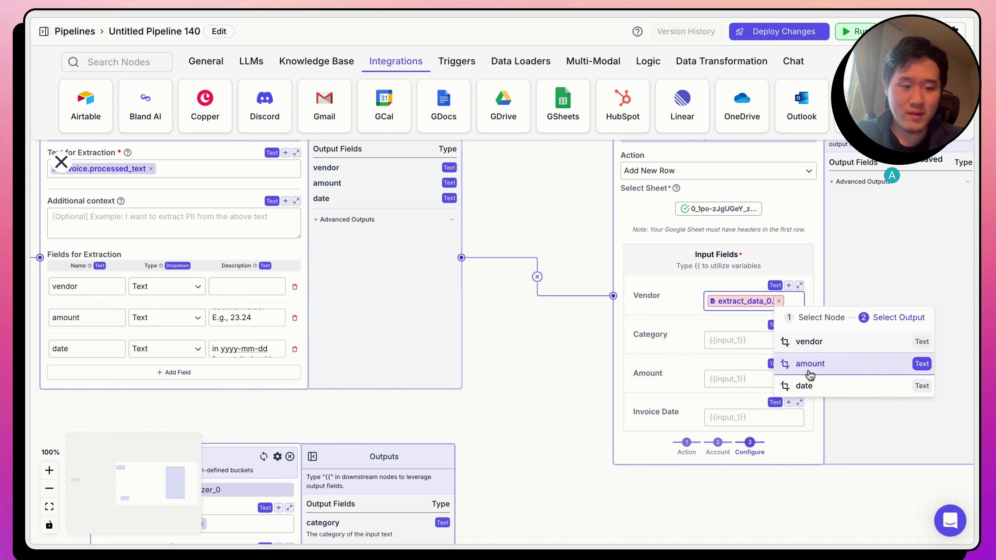
left_click(813, 341)
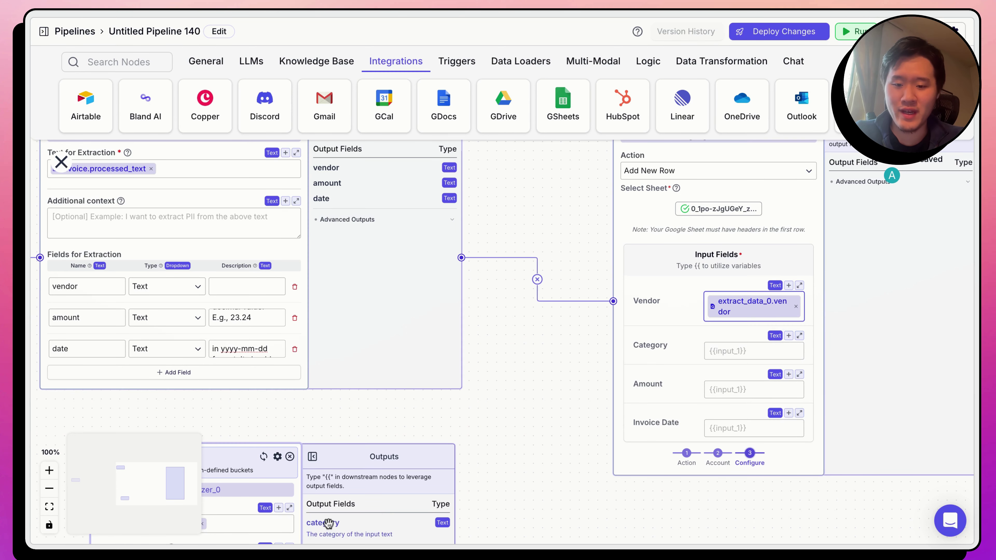
Map the Google Sheets node's Category field to the category output of the Categorizer node (categorizer_0.category).
scroll(462, 396, "down", 2)
scroll(462, 396, "right", 1)
left_click(691, 288)
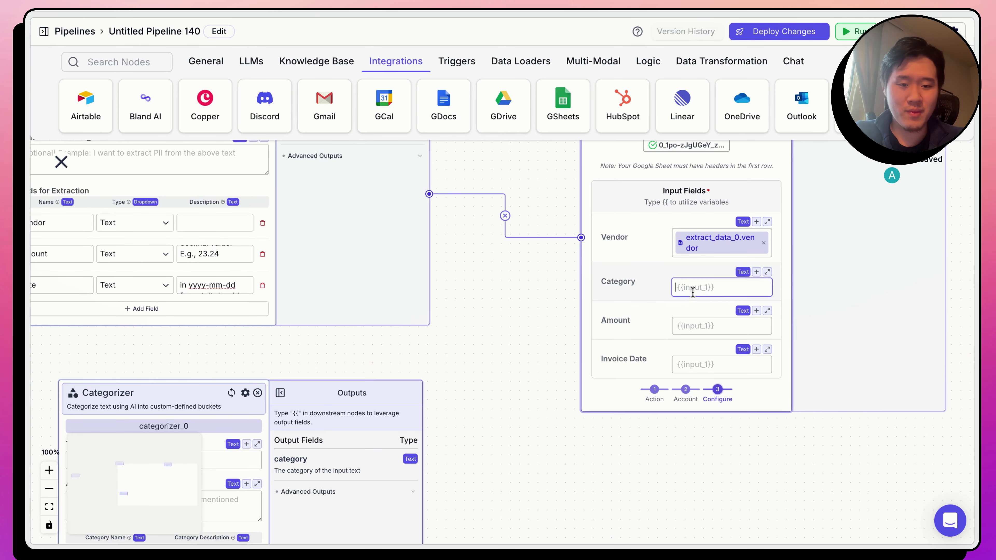
type("{{")
left_click(707, 369)
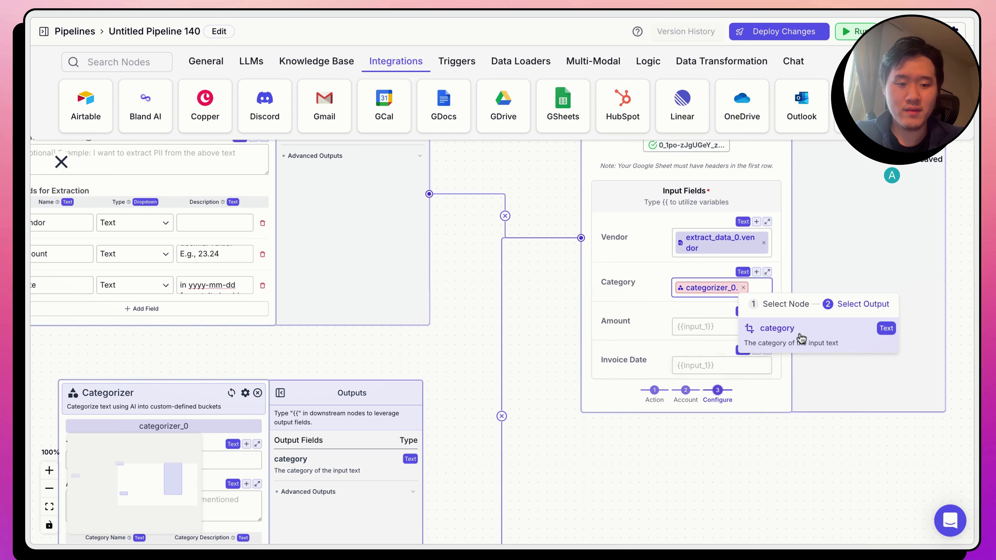
left_click(743, 335)
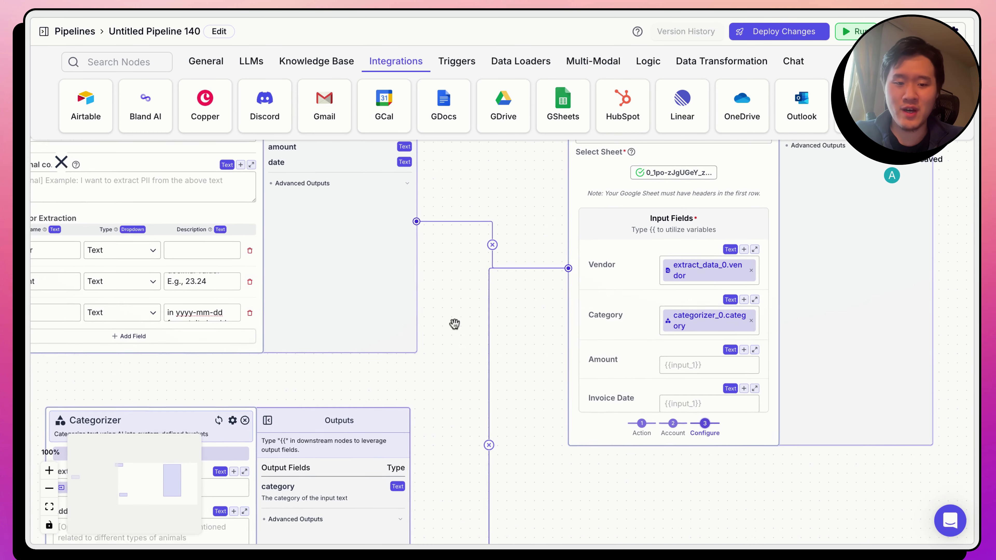
Map the Google Sheets node's Amount field to the amount output of the Extract Data node (extract_data_0.amount).
scroll(454, 324, "up", 2)
scroll(455, 325, "right", 1)
left_click(691, 371)
type("{{")
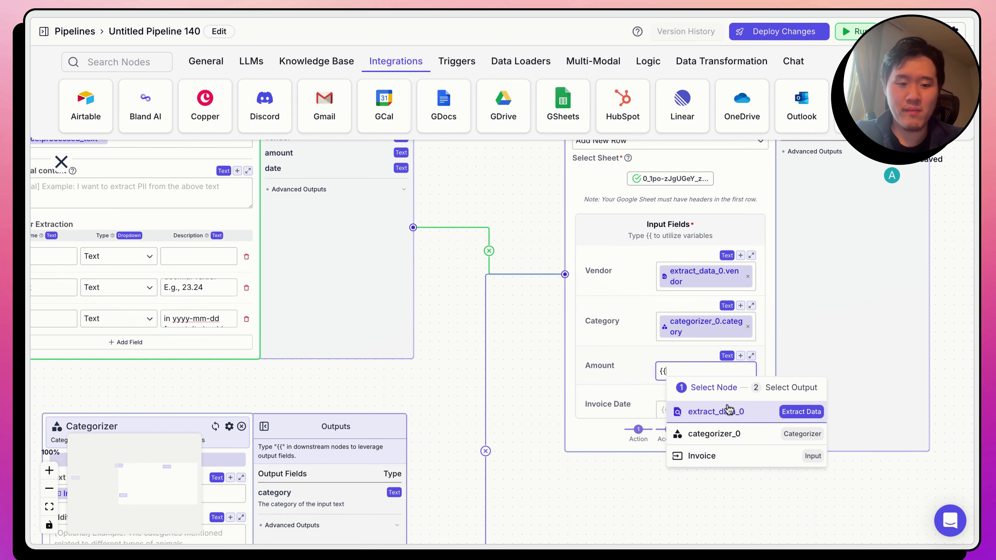
left_click(727, 412)
left_click(757, 433)
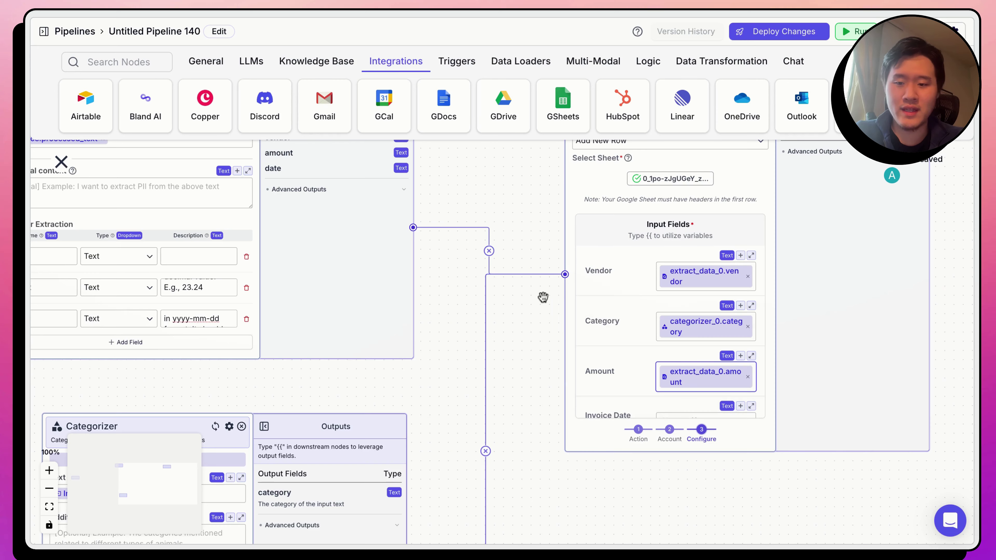
Map the Google Sheets node's Invoice Date field to the date output of the Extract Data node (extract_data_0.date).
scroll(511, 345, "down", 2)
scroll(511, 345, "right", 2)
scroll(607, 306, "down", 1)
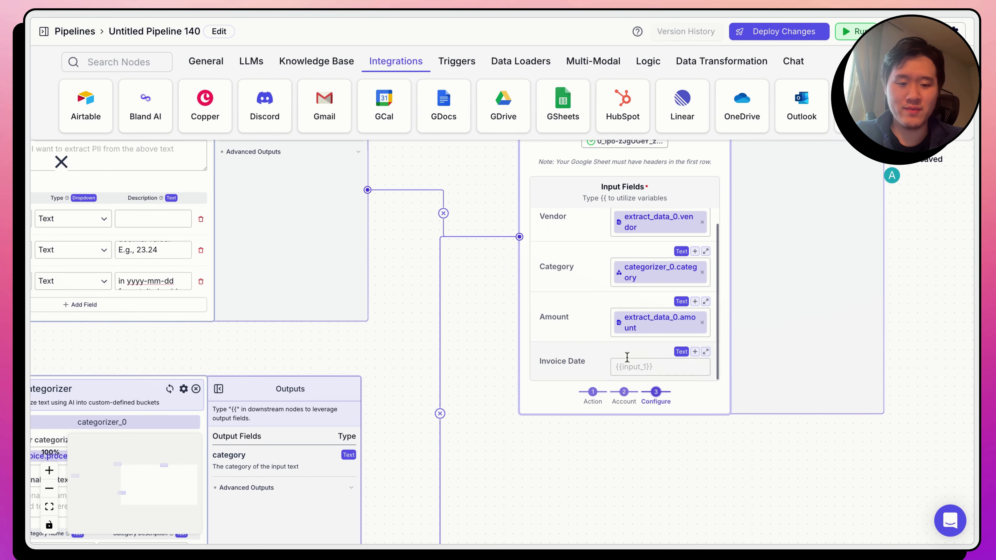
left_click(626, 366)
type("{{")
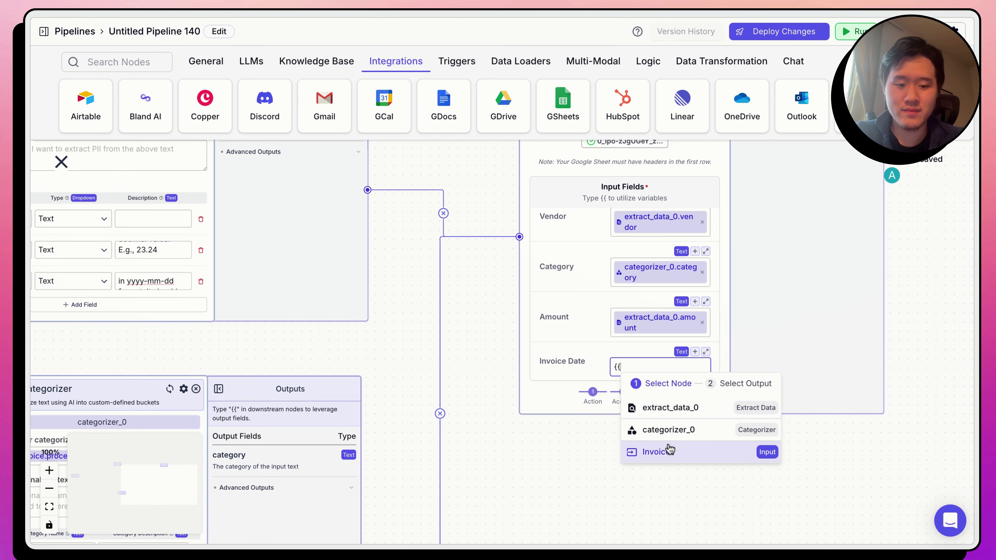
left_click(693, 407)
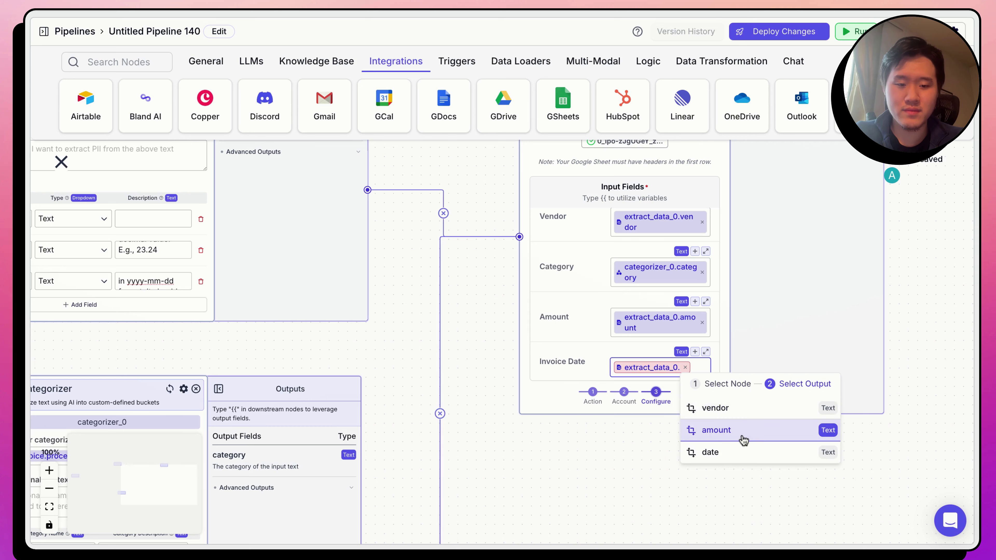
left_click(709, 452)
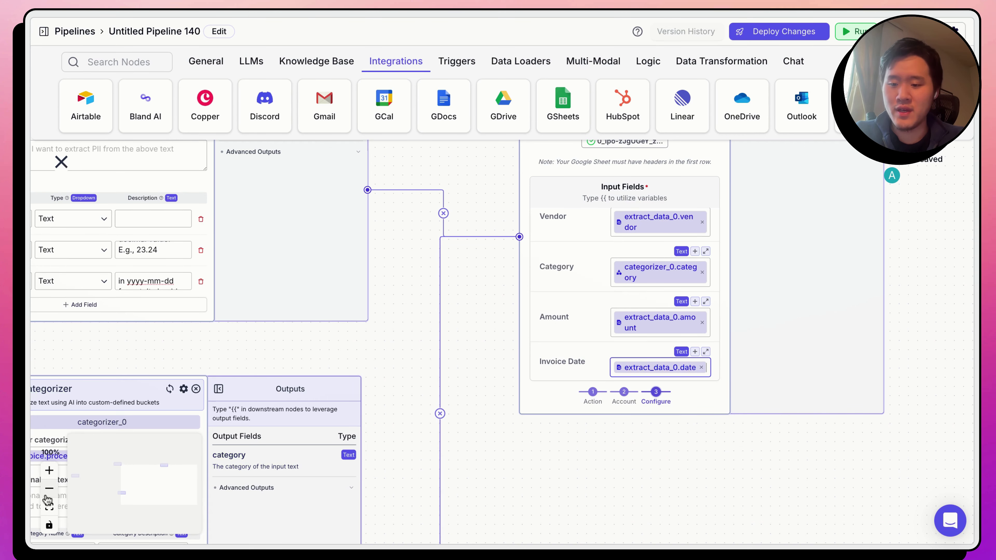
Review the whole pipeline from the Input node through Extract Data and Categorizer to the Google Sheets node.
left_click(49, 488)
left_click(49, 488)
left_click_drag(437, 327, 629, 343)
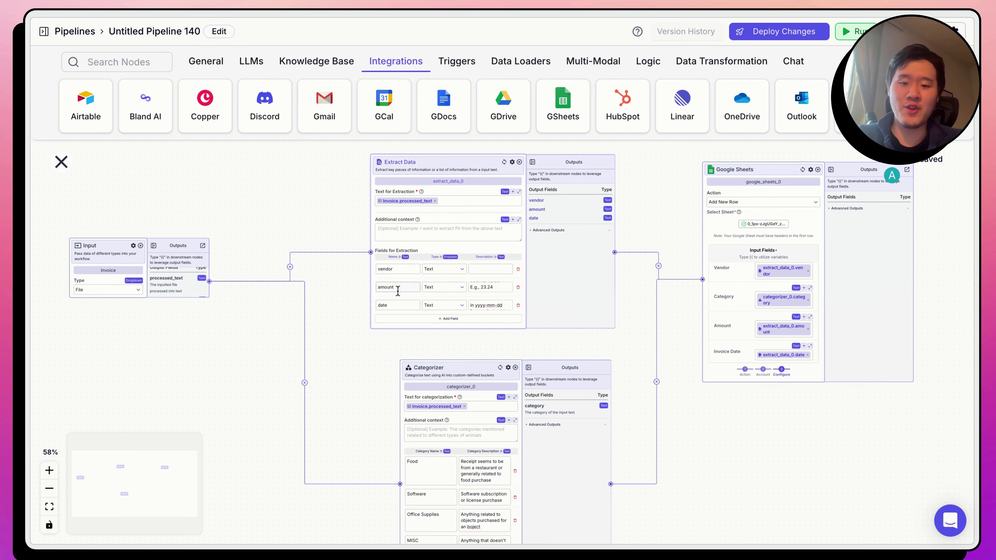
scroll(393, 340, "down", 3)
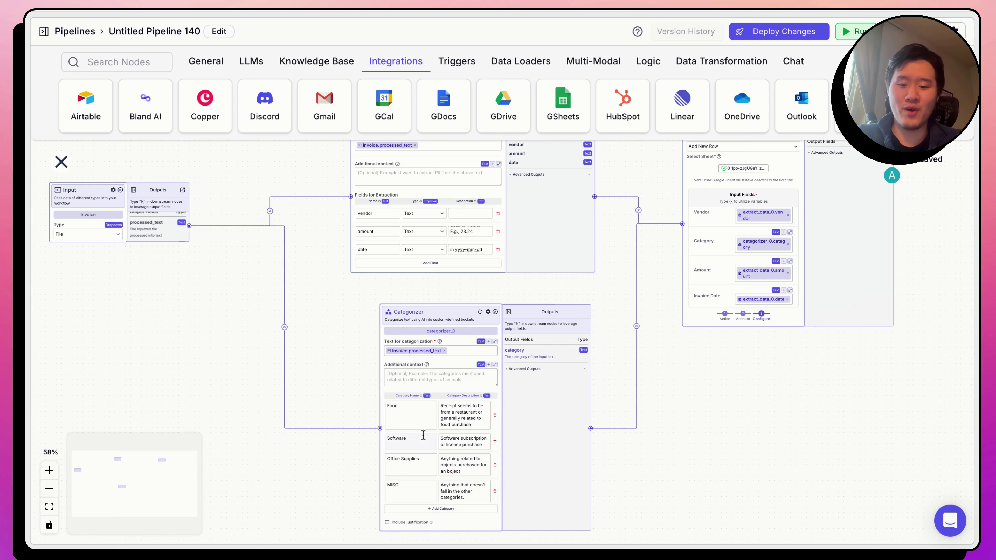
scroll(423, 436, "down", 3)
scroll(596, 351, "right", 5)
scroll(596, 352, "up", 3)
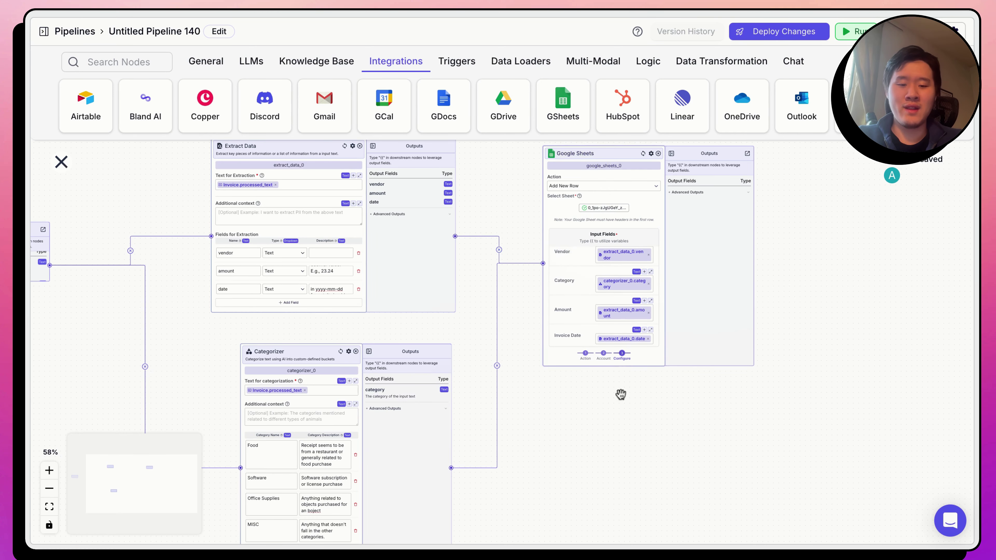
scroll(634, 399, "up", 3)
left_click_drag(584, 337, 584, 264)
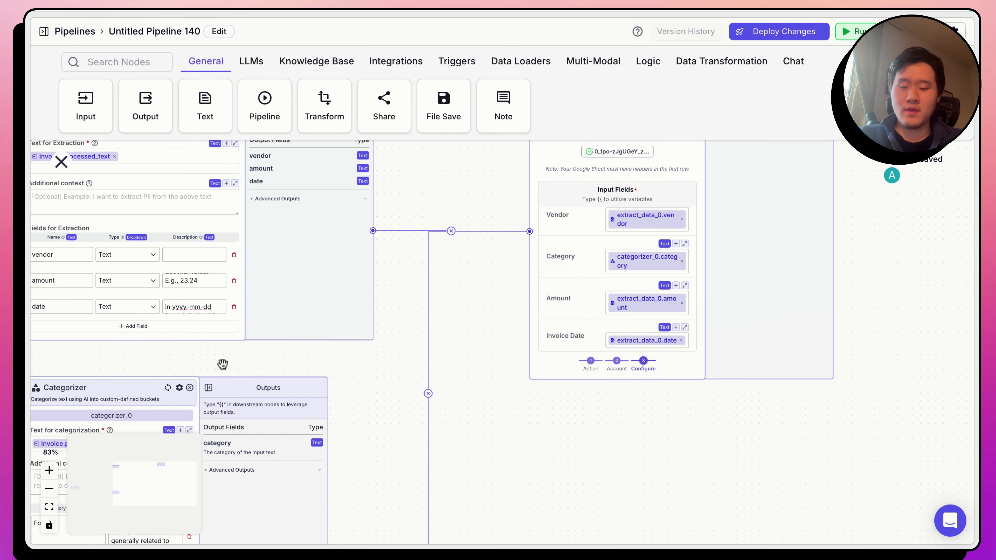
Add a Text node below the Google Sheets node and enter "Vendor:" followed by the variable extract_data_0.vendor.
left_click(206, 110)
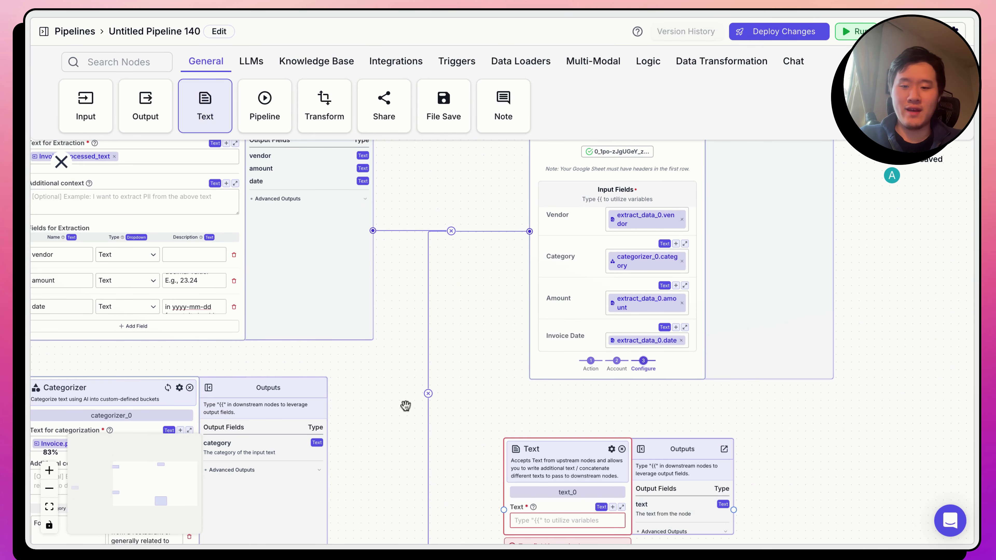
scroll(472, 424, "down", 5)
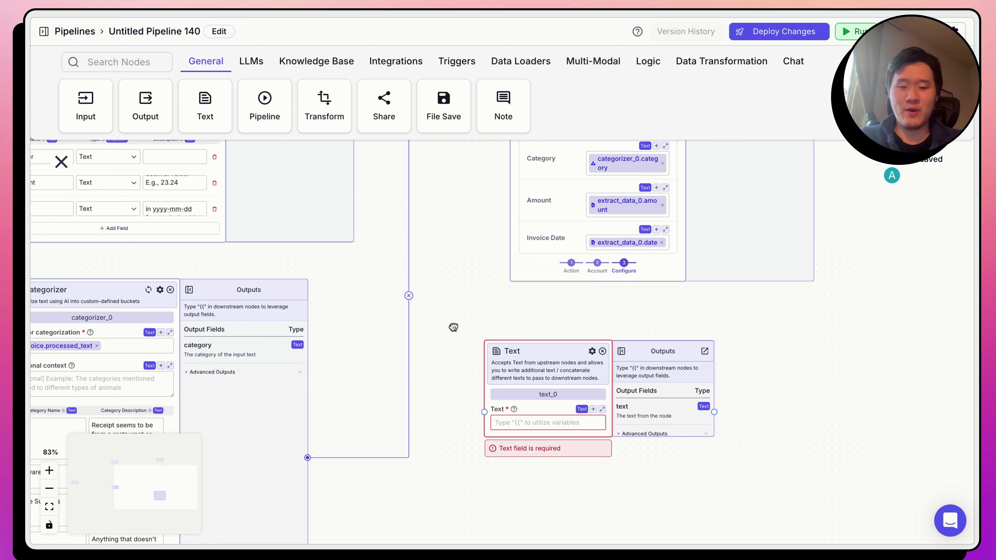
left_click(539, 424)
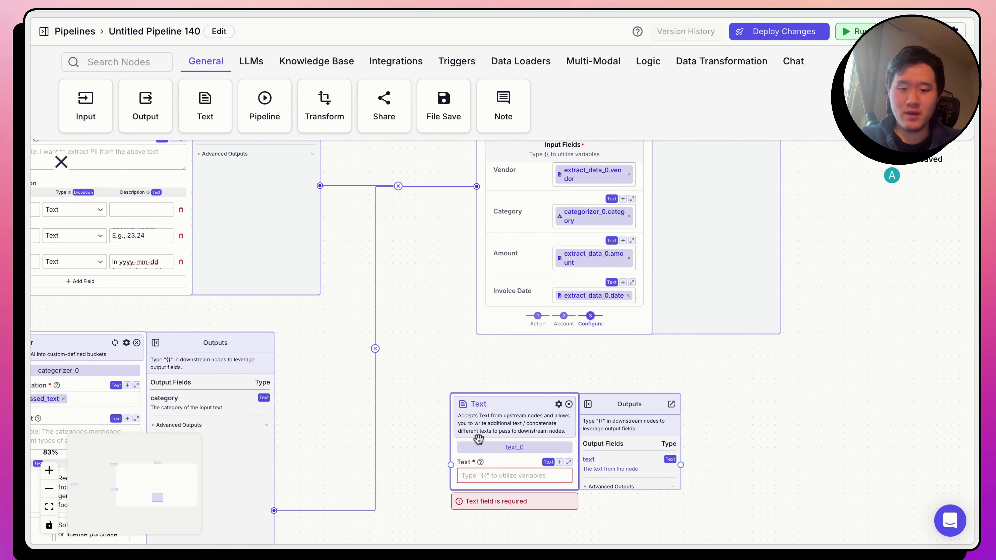
left_click(485, 390)
type("Vendor")
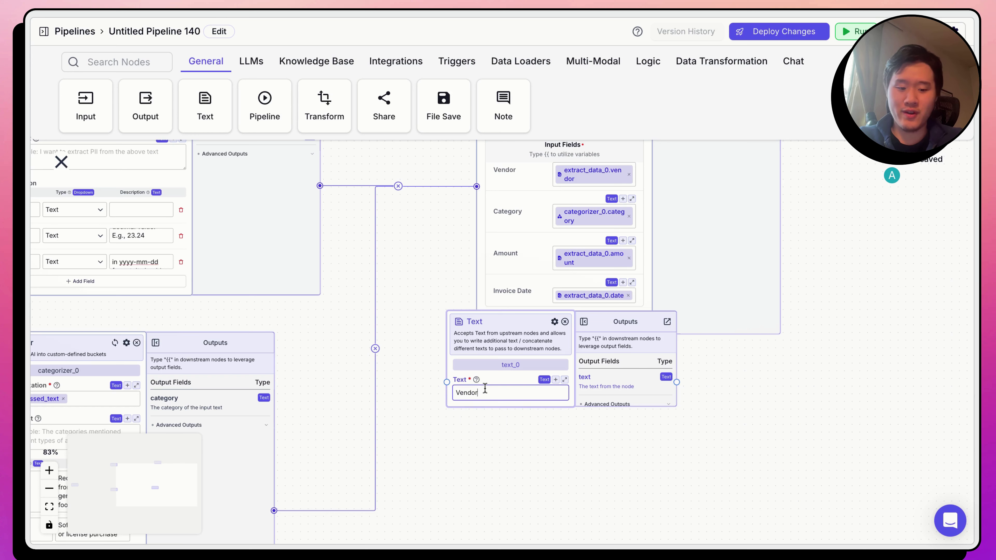
type(": {{")
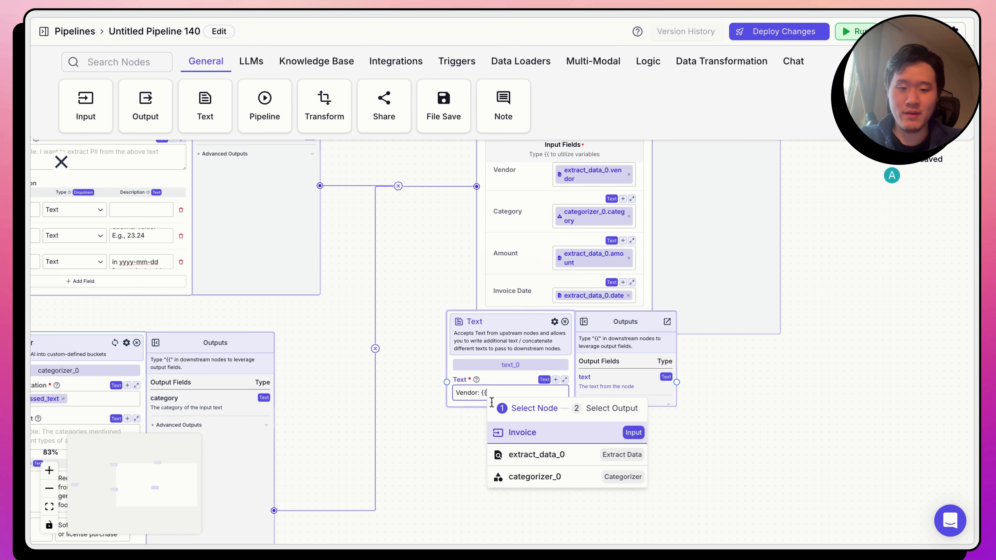
left_click(534, 455)
left_click(617, 502)
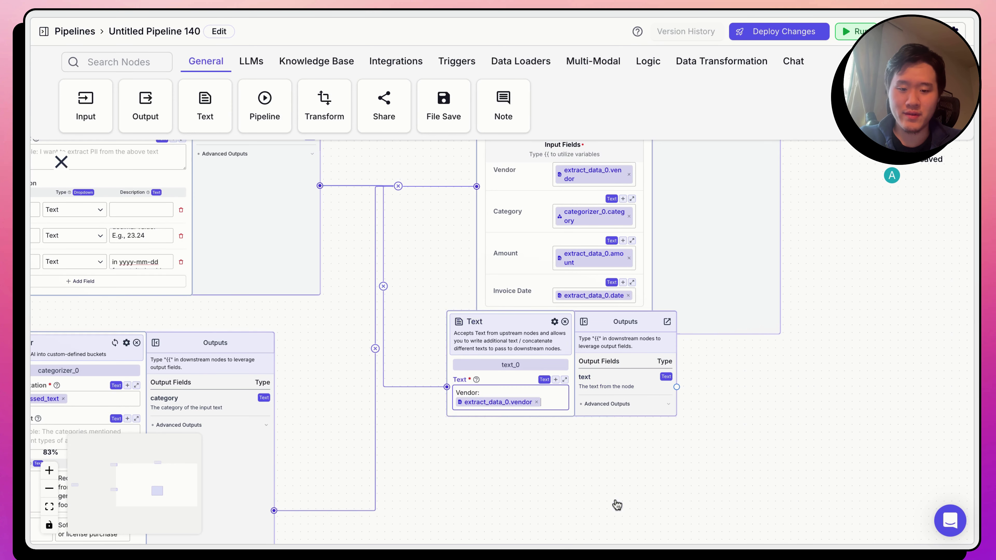
Add a second line to the Text node reading "Category:" followed by the variable categorizer_0.category.
left_click(565, 396)
key("Return")
type("C")
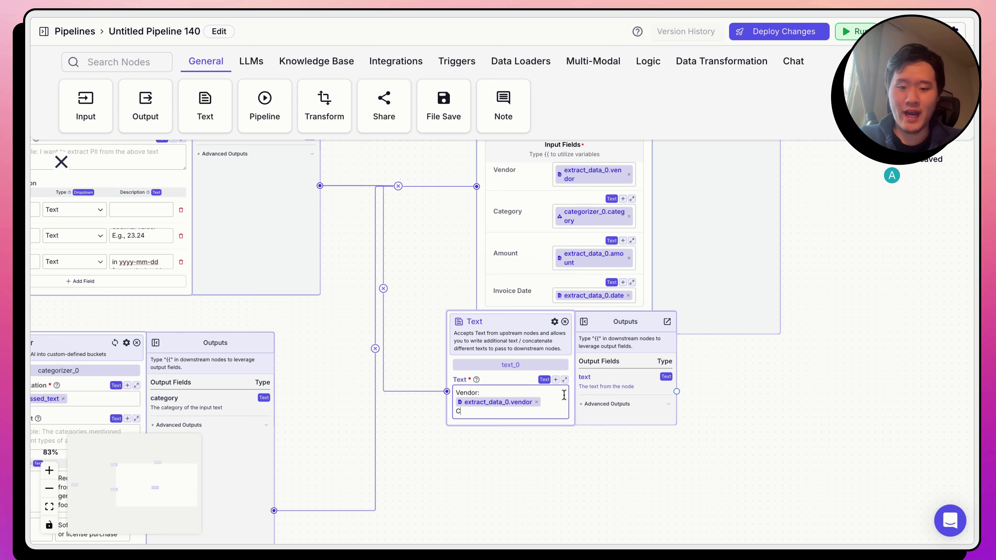
type("ategory: ")
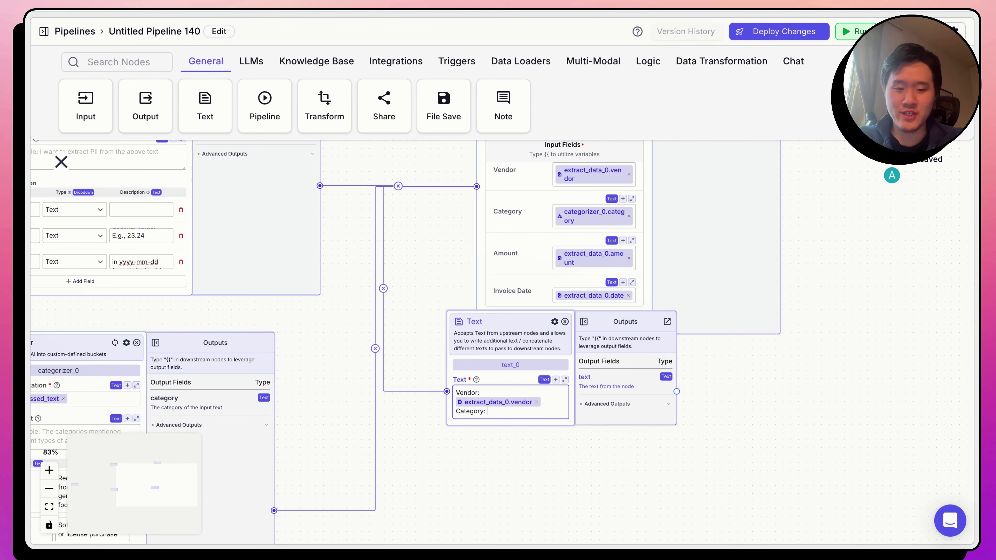
type("{{")
left_click(534, 494)
left_click(621, 523)
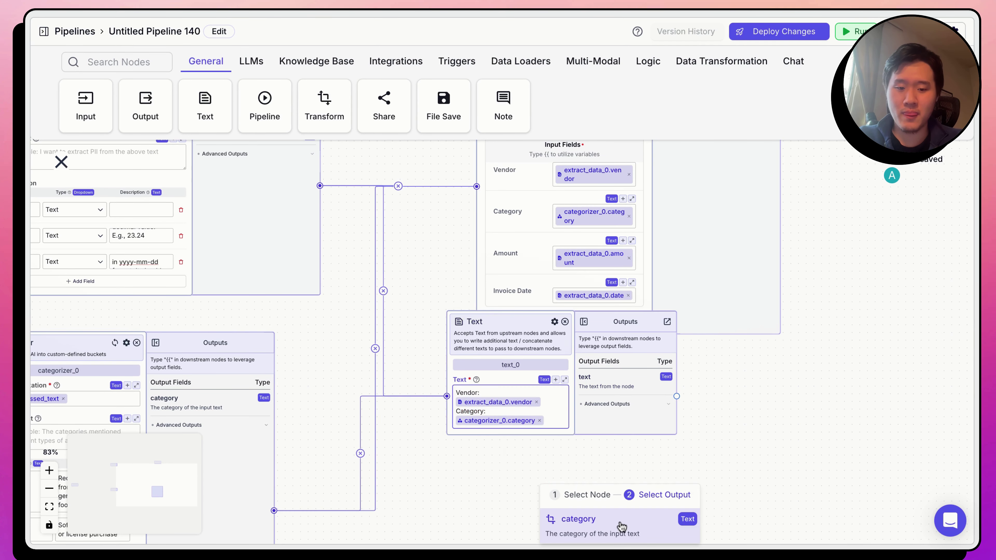
Move the Text node up and to the right, and add the line "Amount:" followed by the variable extract_data_0.amount.
left_click_drag(475, 321, 616, 251)
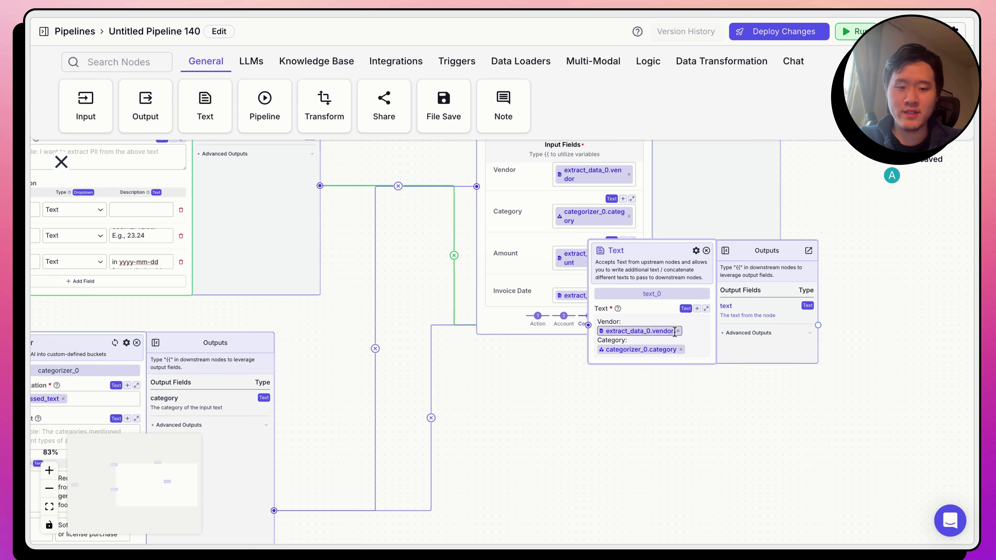
left_click(692, 347)
key("Return")
type("Amount")
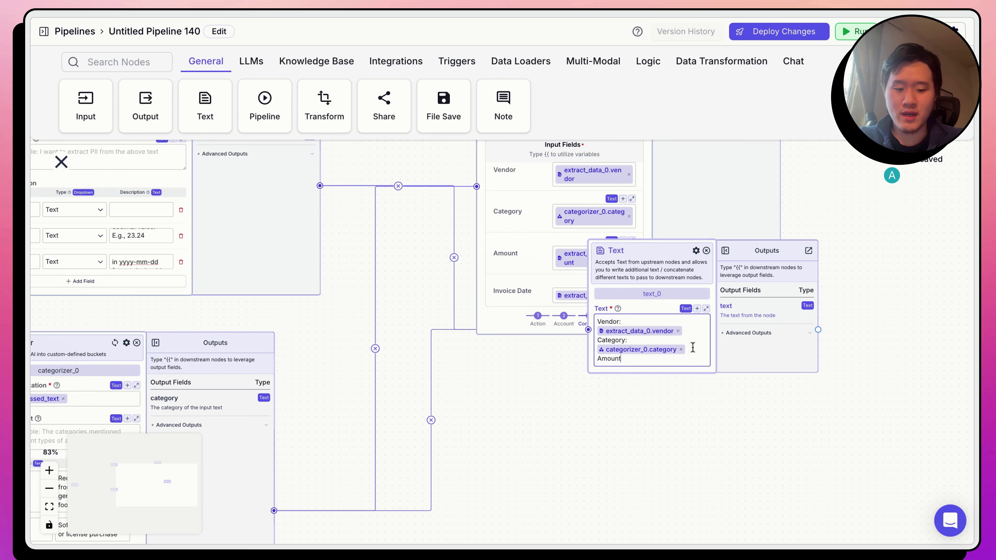
type(": {{")
left_click(690, 399)
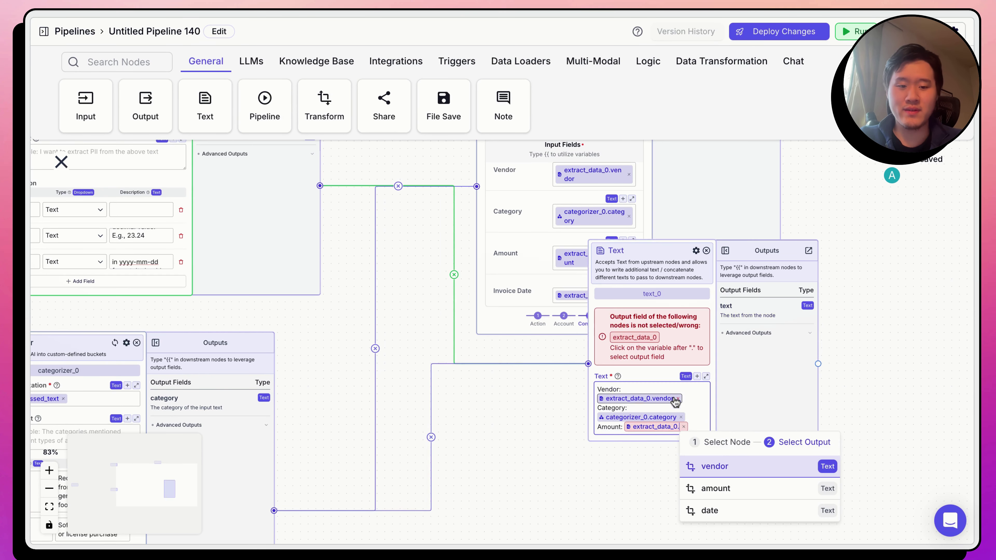
left_click(716, 489)
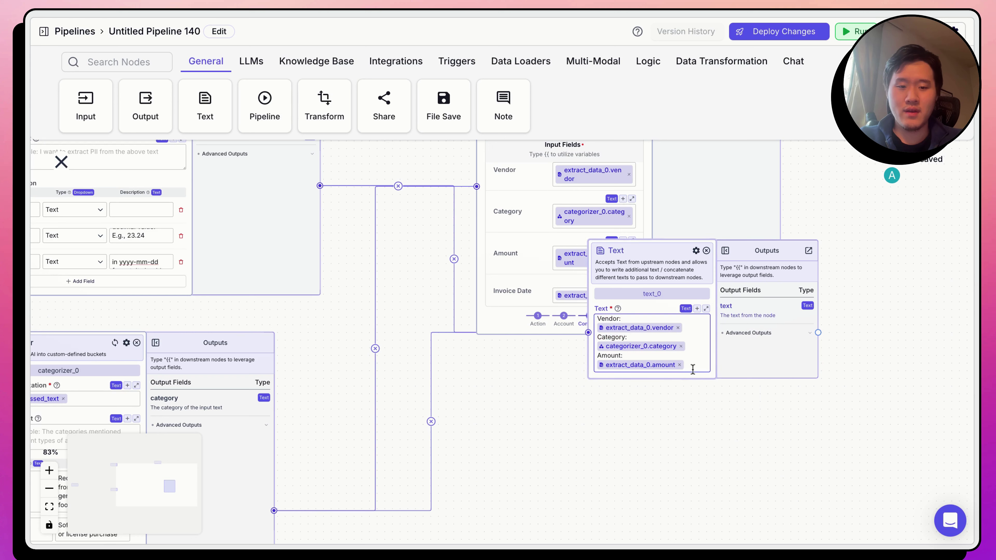
Add the line "Invoice Date:" with the variable extract_data_0.date to the Text node, and move the node below the Google Sheets node.
key("Return")
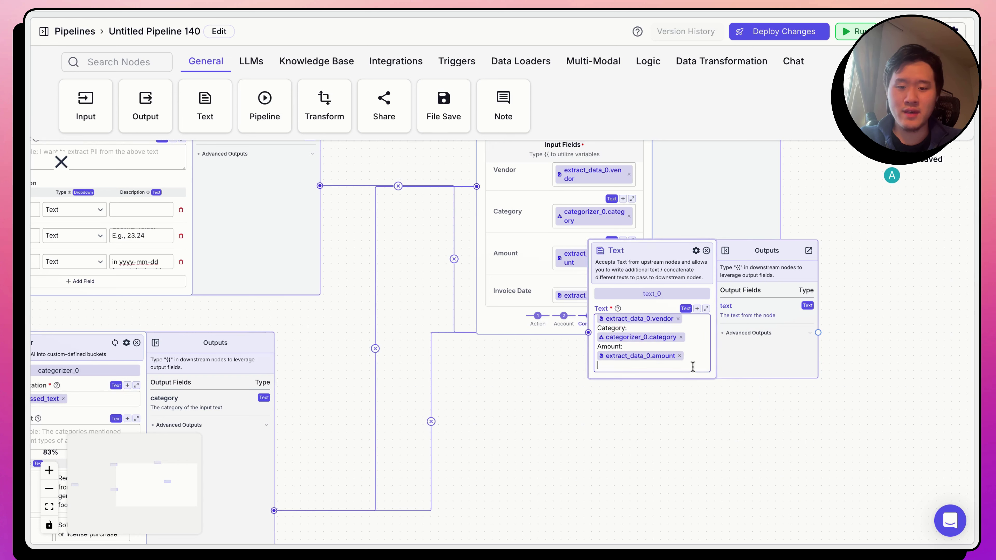
type("Invoice Date: {{")
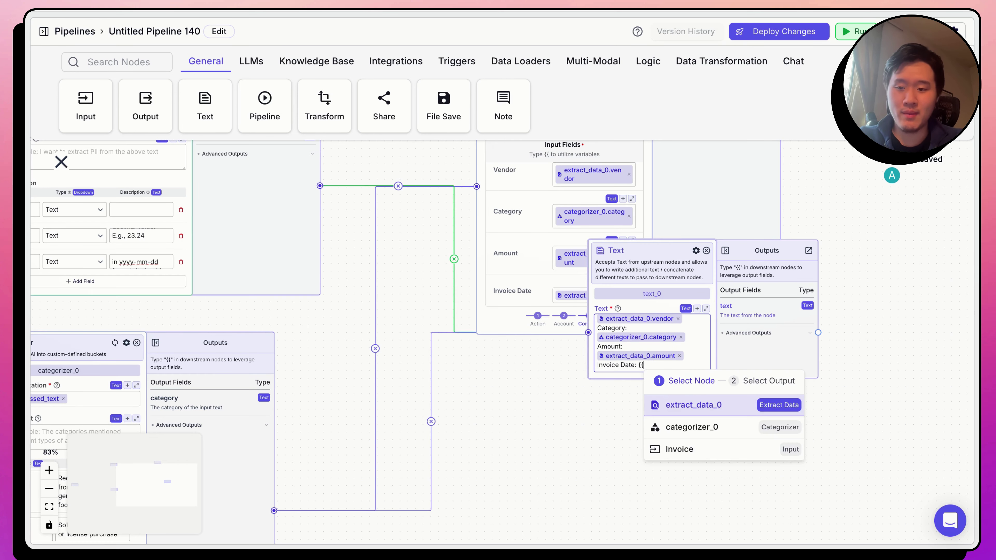
left_click(701, 406)
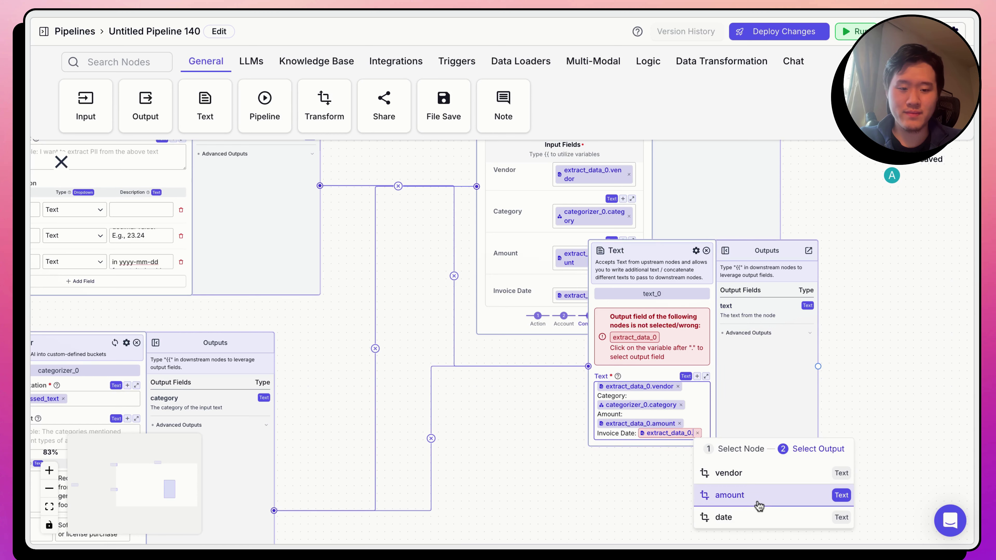
left_click(757, 514)
left_click_drag(660, 262, 661, 377)
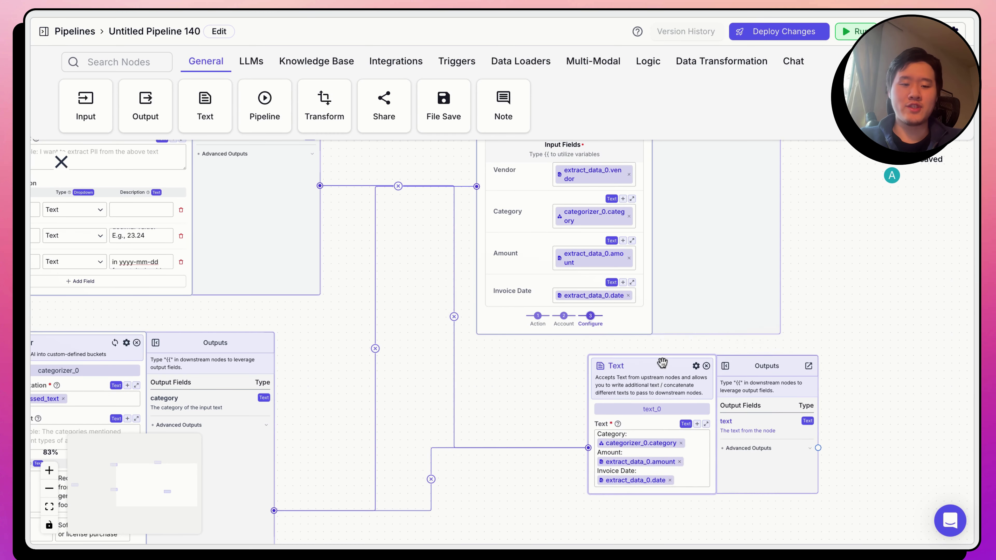
Add an OpenAI node from the LLM nodes to the right of the Text node.
scroll(568, 358, "up", 5)
scroll(784, 447, "down", 6)
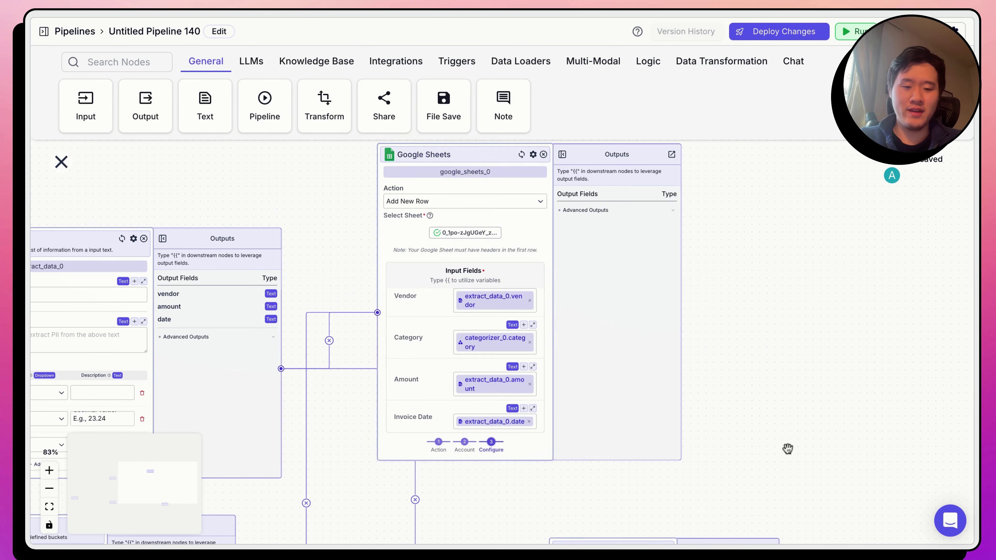
left_click_drag(507, 390, 432, 298)
left_click(251, 61)
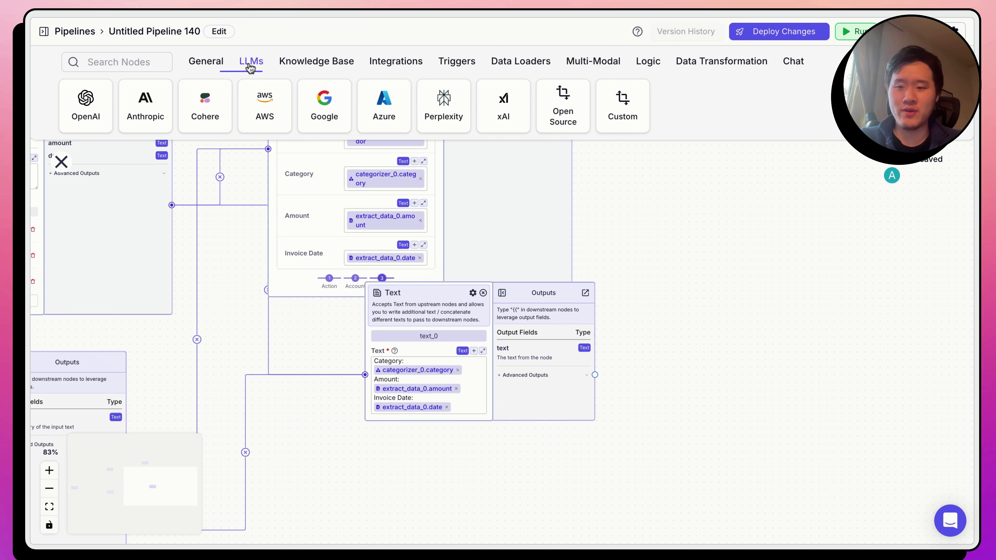
left_click(84, 110)
left_click_drag(646, 285, 516, 249)
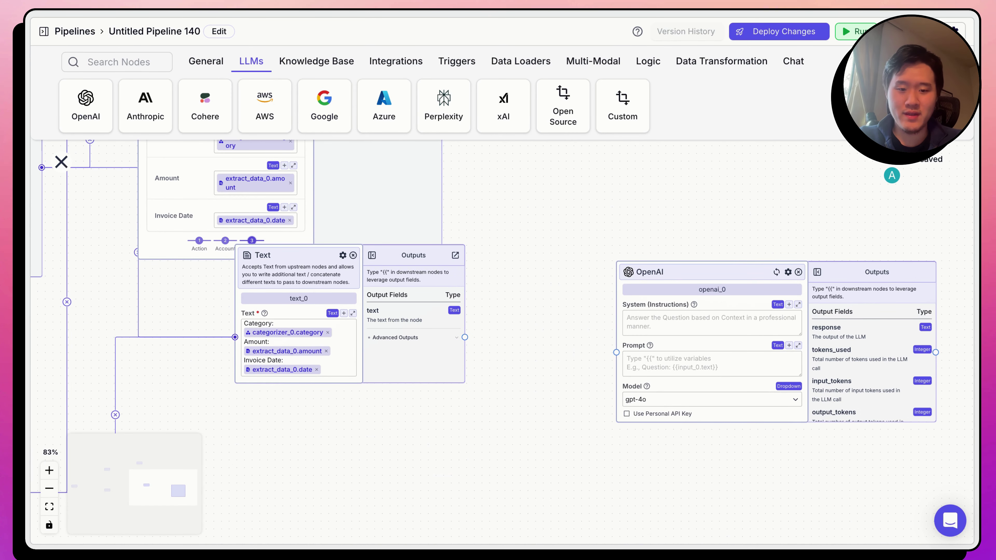
Enter OpenAI system instructions asking only for a hyper concise text notification of the new receipt, including at least the vendor name and amount.
left_click(693, 325)
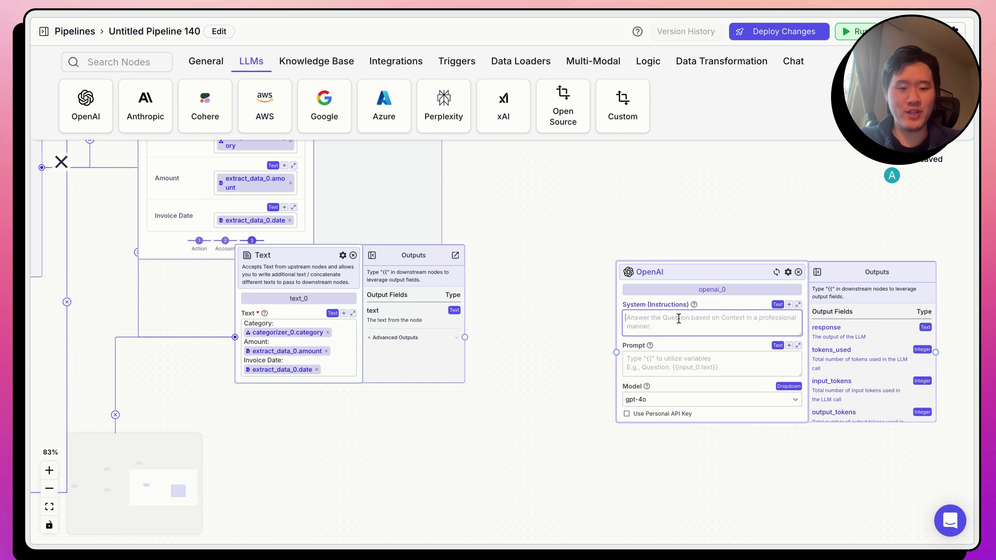
type("Output absolutely nothing other than this concise notification.  Ensure to include the vendor name and amount in the message at the very least.")
left_click(25, 350)
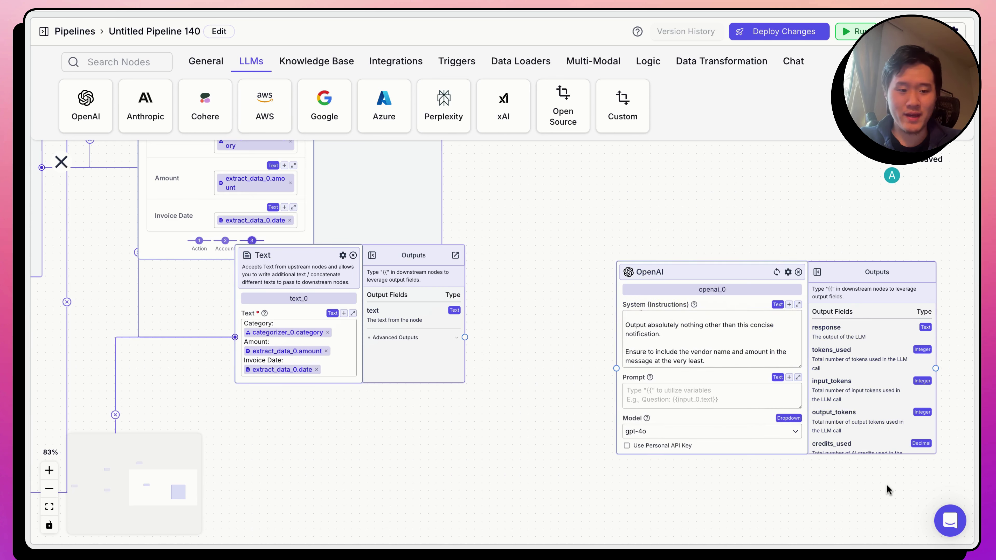
Connect the Text node to the OpenAI node and set the prompt to the variable text_0.text.
left_click_drag(464, 338, 466, 338)
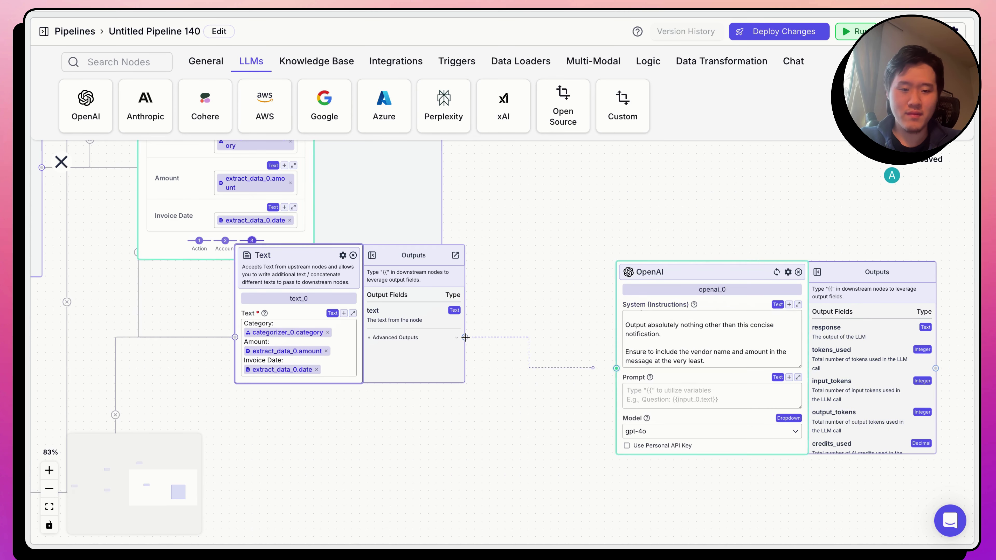
left_click_drag(593, 367, 616, 368)
left_click(647, 331)
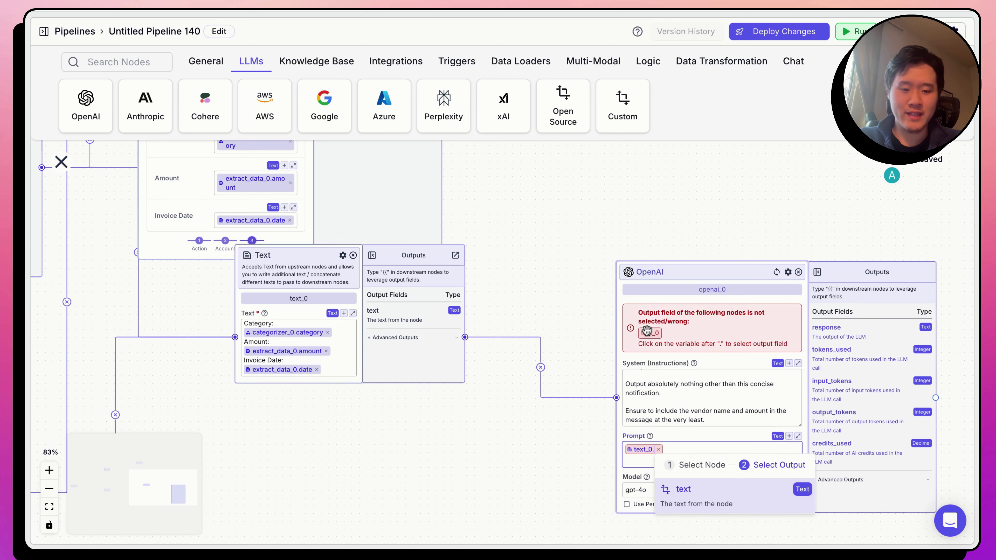
left_click(716, 499)
Add an Output node after the OpenAI node and connect the OpenAI response to it as openai_0.response.
scroll(540, 421, "left", 5)
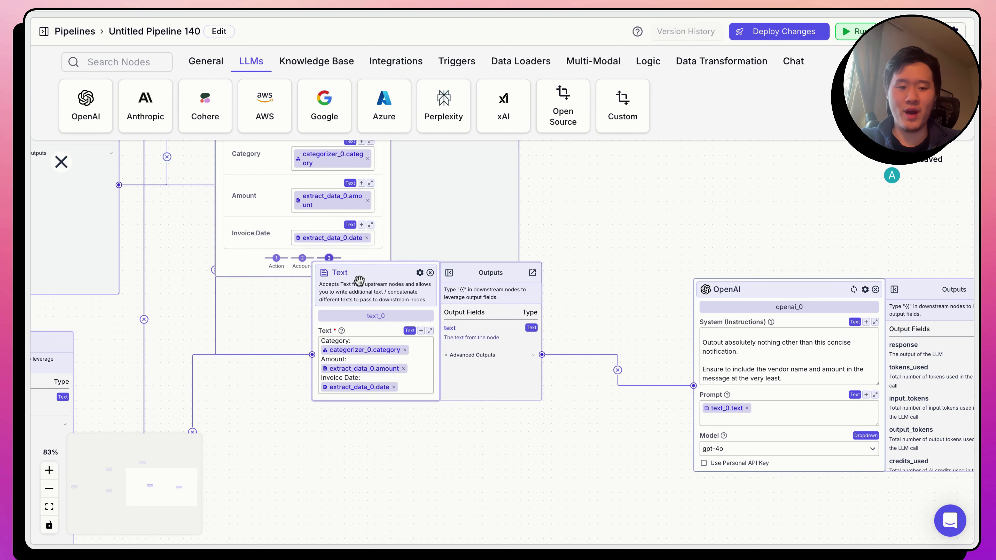
scroll(680, 239, "right", 10)
left_click(206, 61)
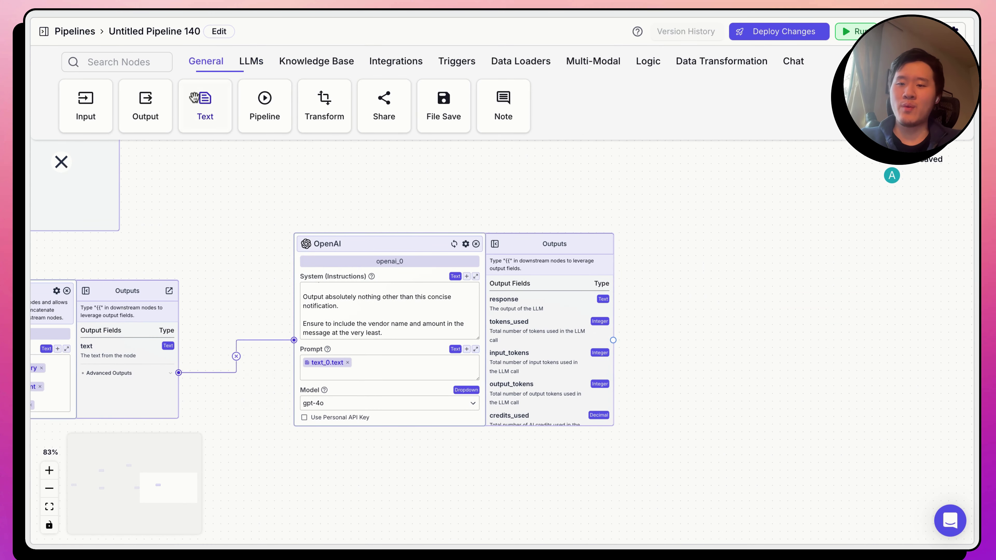
left_click(129, 116)
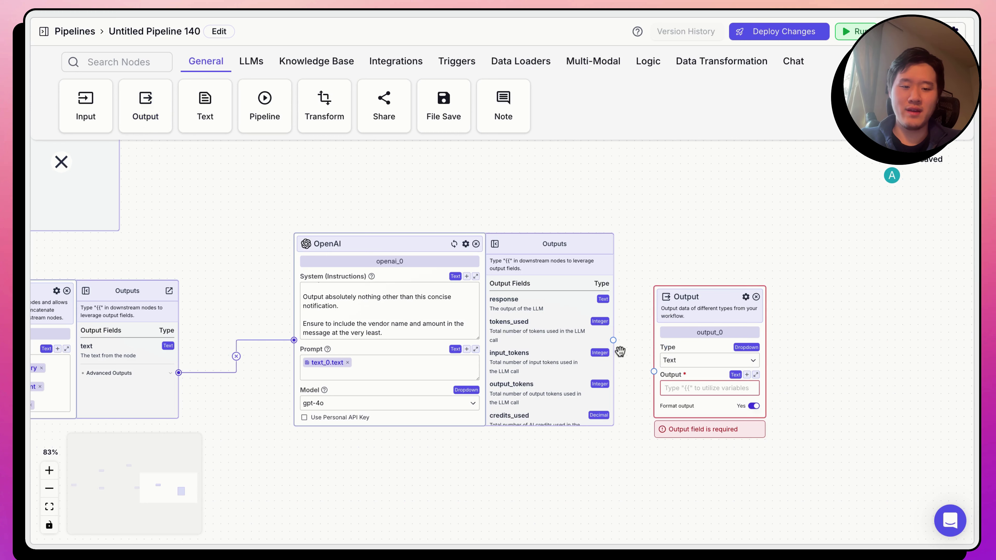
left_click_drag(613, 340, 654, 371)
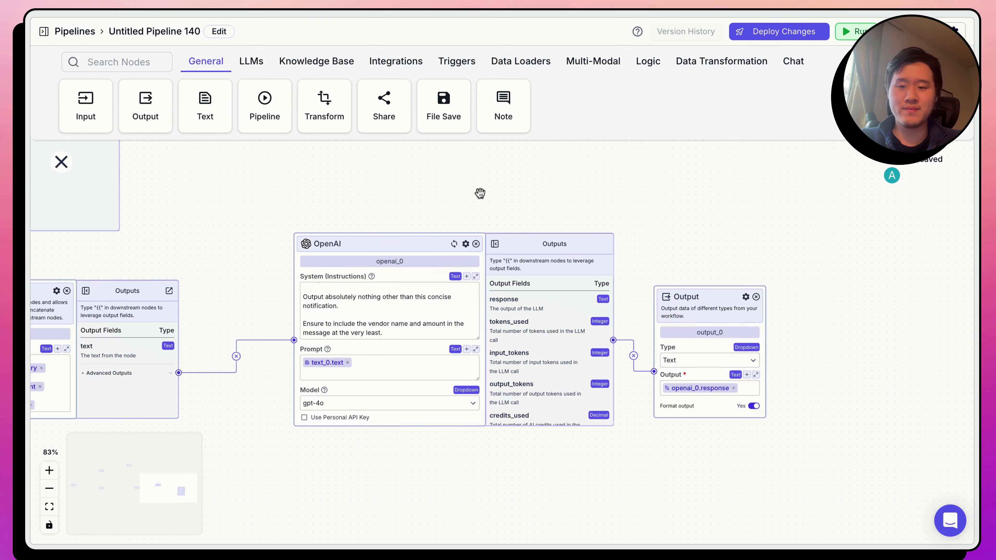
Review the whole pipeline from the Input node through the extraction and categorization branches to the OpenAI and Output nodes.
scroll(246, 369, "left", 10)
scroll(246, 369, "up", 3)
left_click(49, 488)
left_click(49, 489)
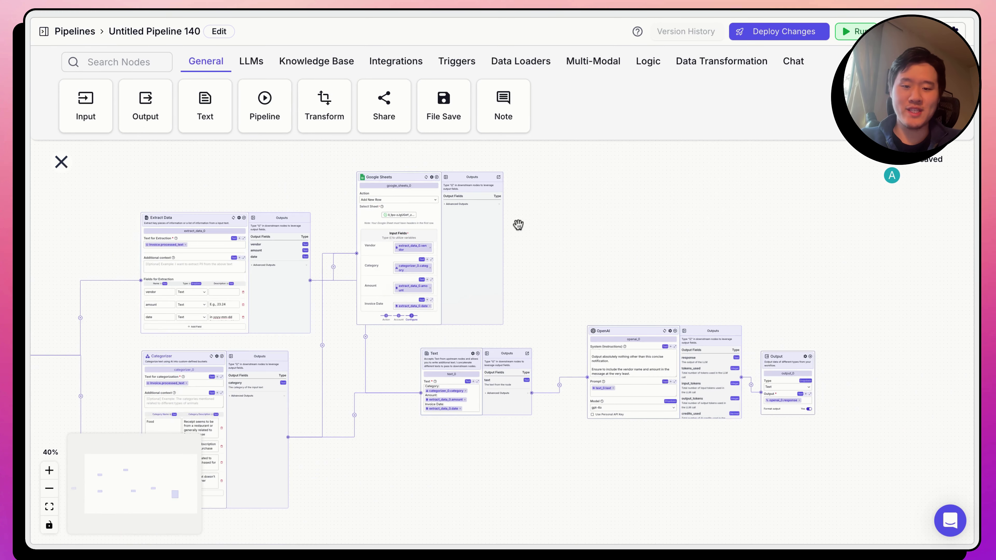
left_click_drag(518, 224, 799, 177)
left_click_drag(235, 367, 297, 378)
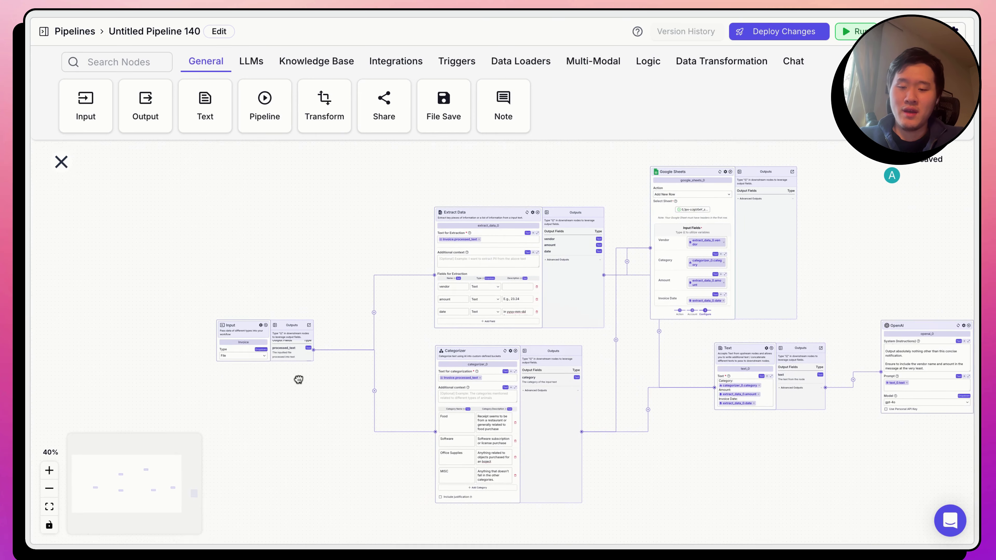
left_click(49, 471)
left_click(49, 470)
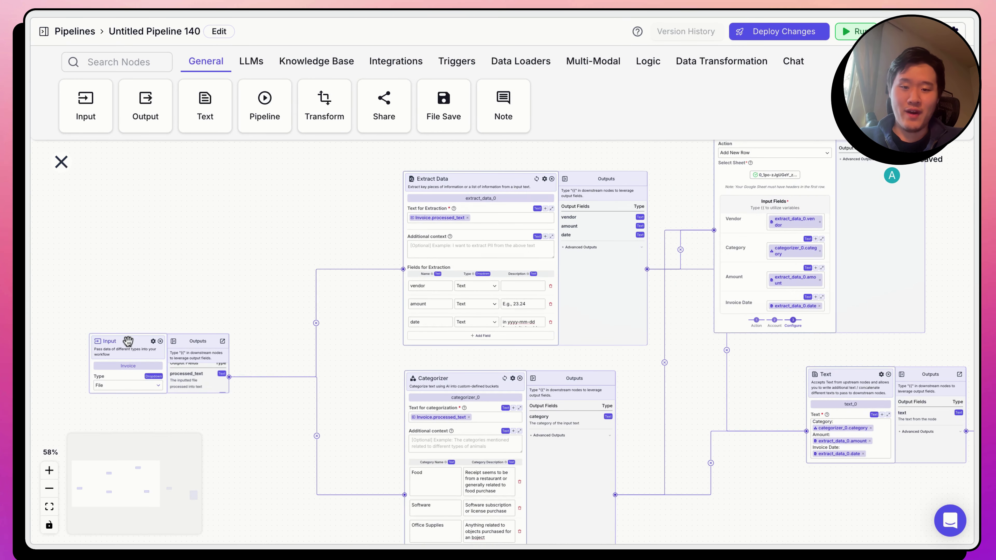
Spread out the layout by moving the Text node further down and left and the Google Sheets node to the right.
scroll(588, 380, "right", 5)
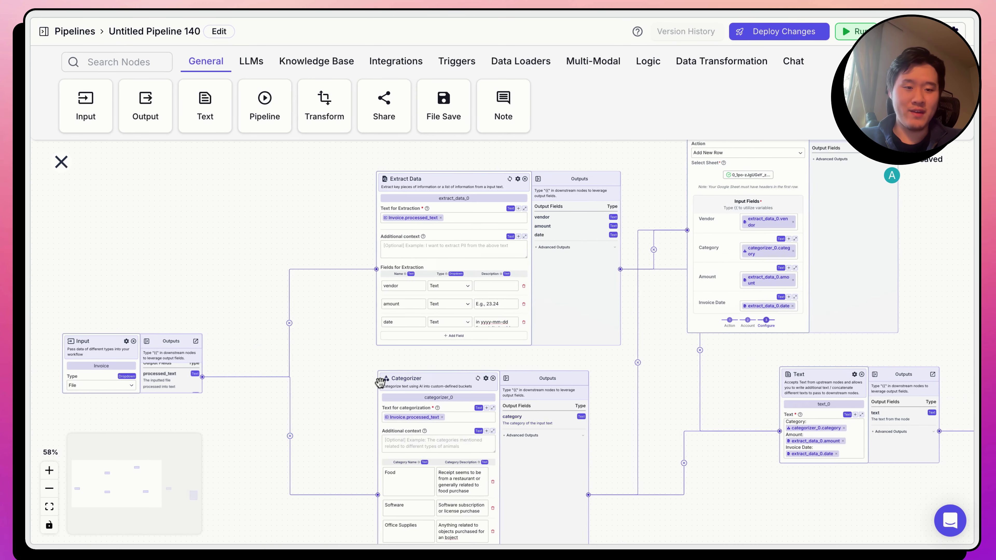
left_click_drag(649, 386, 604, 446)
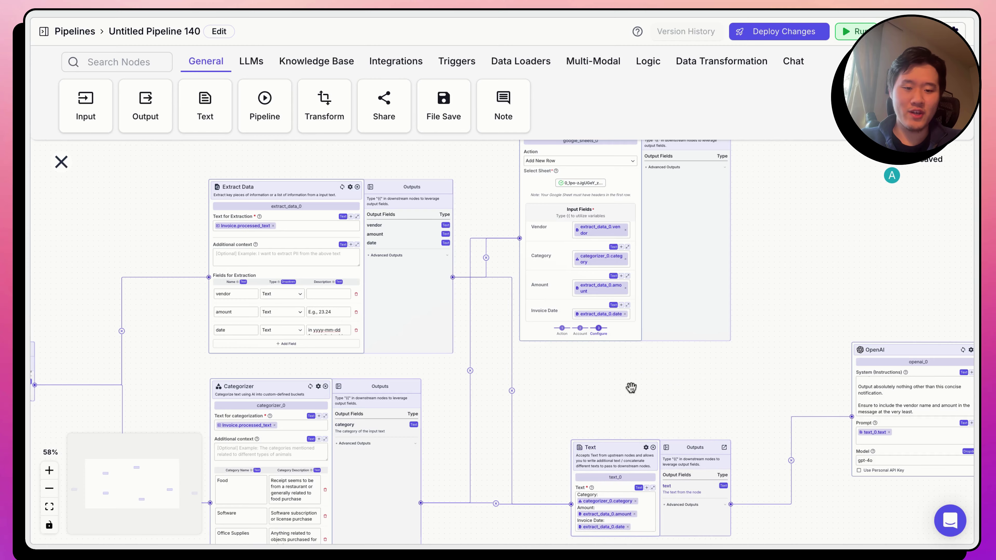
scroll(588, 314, "up", 4)
left_click_drag(540, 211, 603, 204)
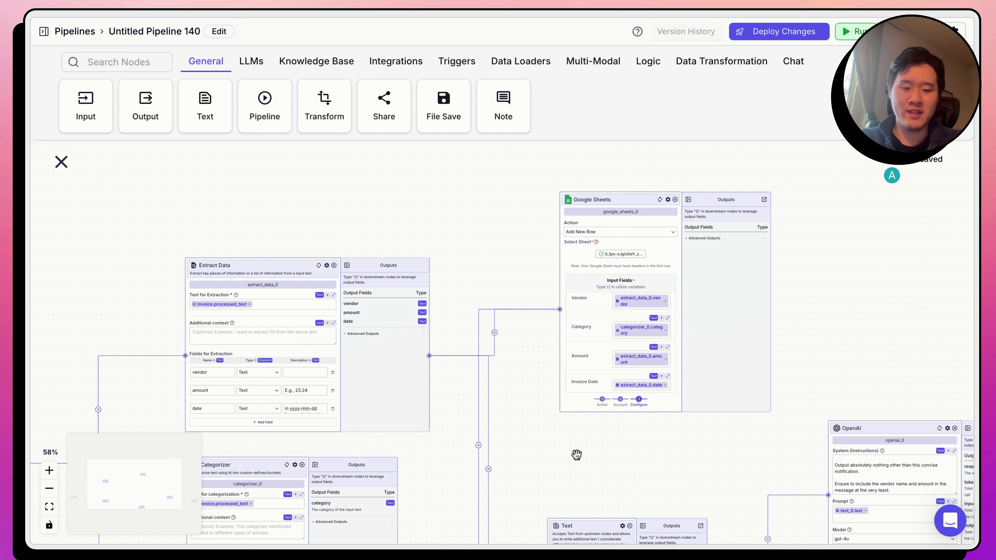
Examine the OpenAI node's system instructions together with the Text node feeding it and the Output node following it.
scroll(574, 453, "down", 5)
scroll(588, 370, "right", 7)
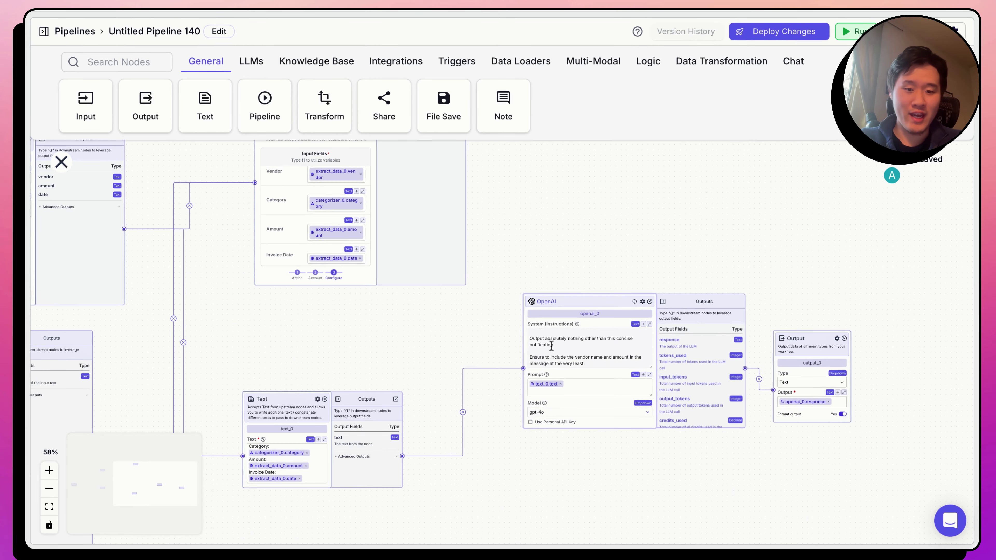
scroll(392, 381, "up", 5)
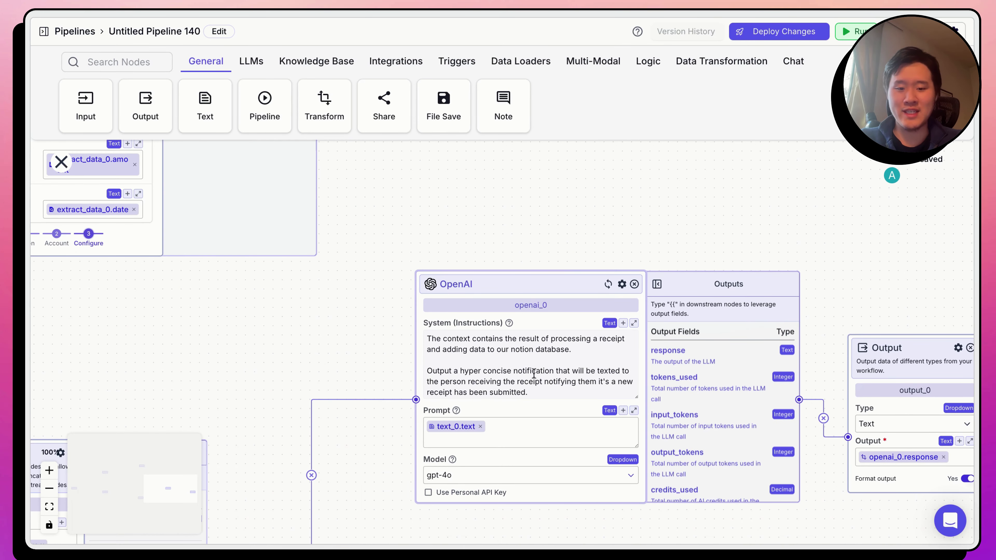
scroll(367, 398, "left", 6)
scroll(367, 397, "down", 3)
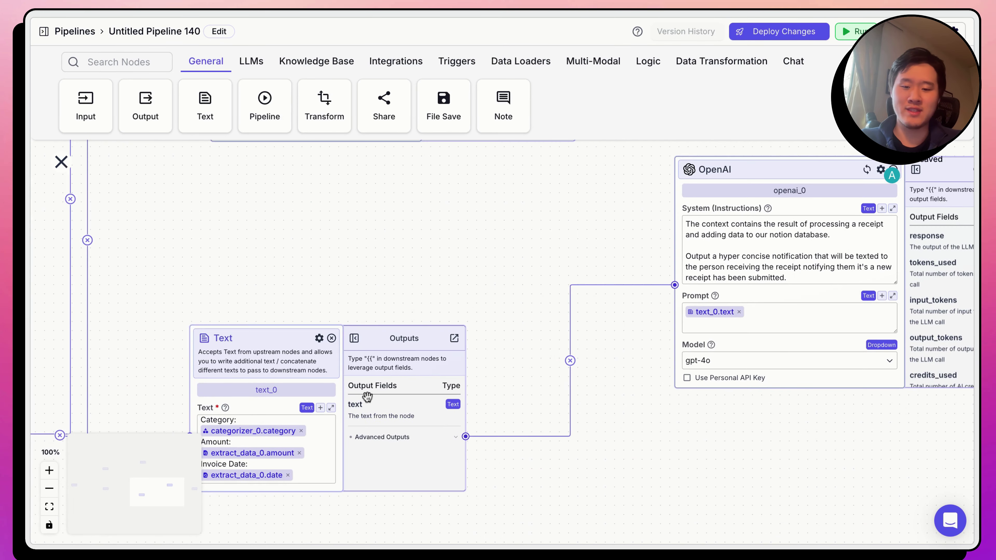
scroll(725, 327, "right", 8)
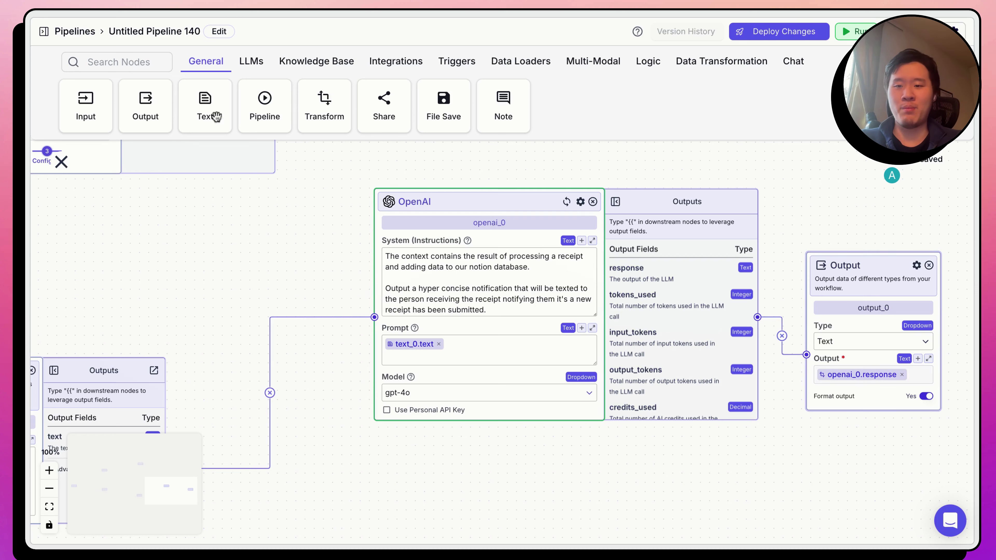
Rename the pipeline "Invoices Sub-Pipeline" and deploy its changes as version v0.0.1.
left_click(219, 31)
key("super+a")
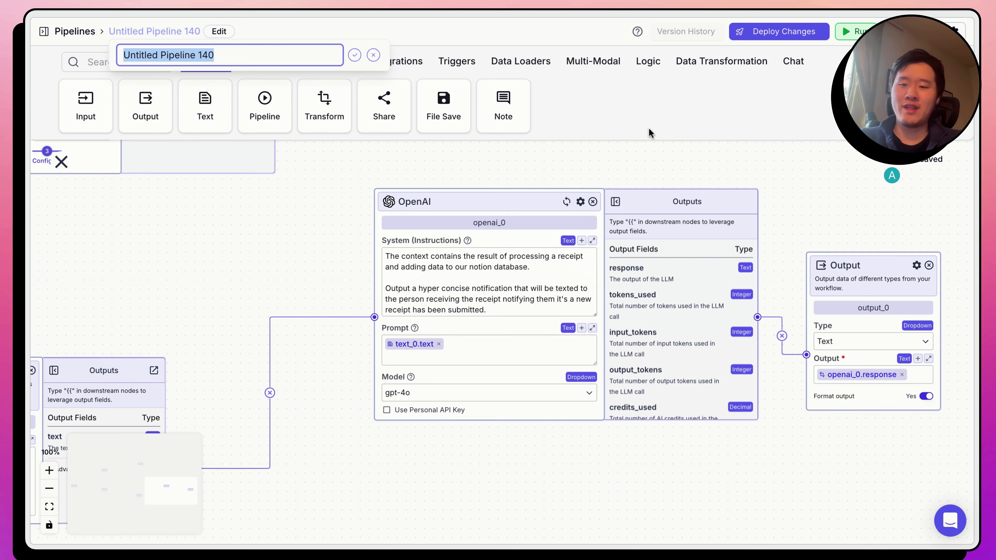
type("Invoices")
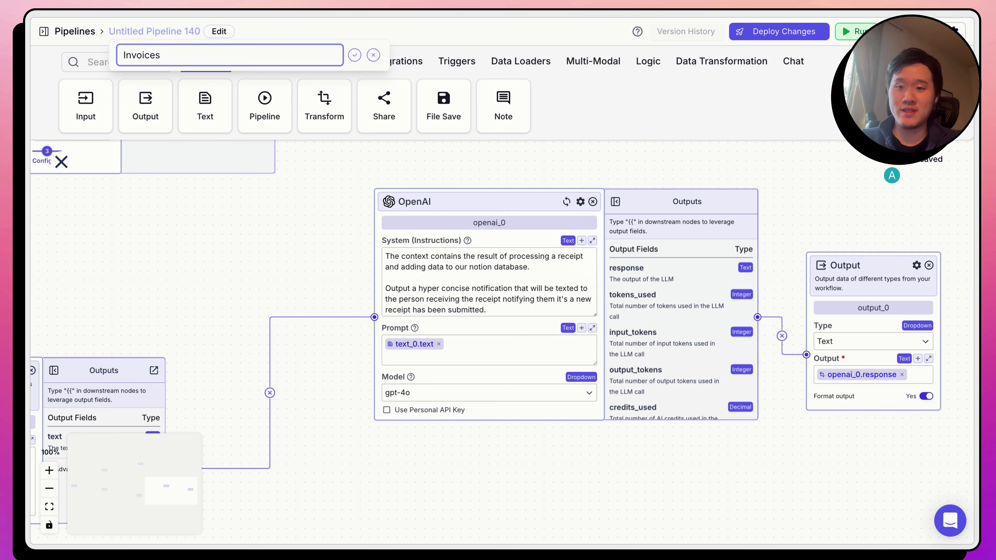
type(" Sub-Pipeline")
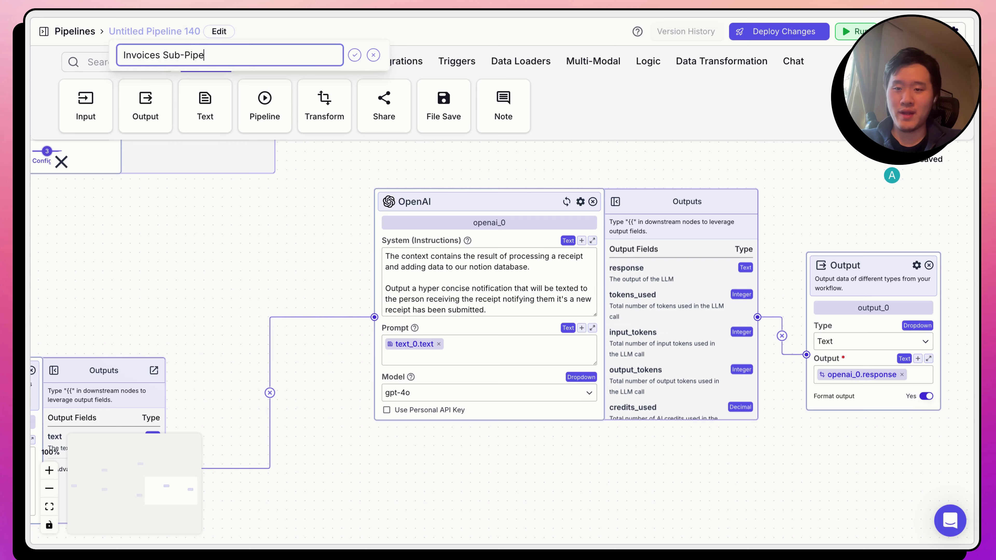
key("Return")
left_click(785, 37)
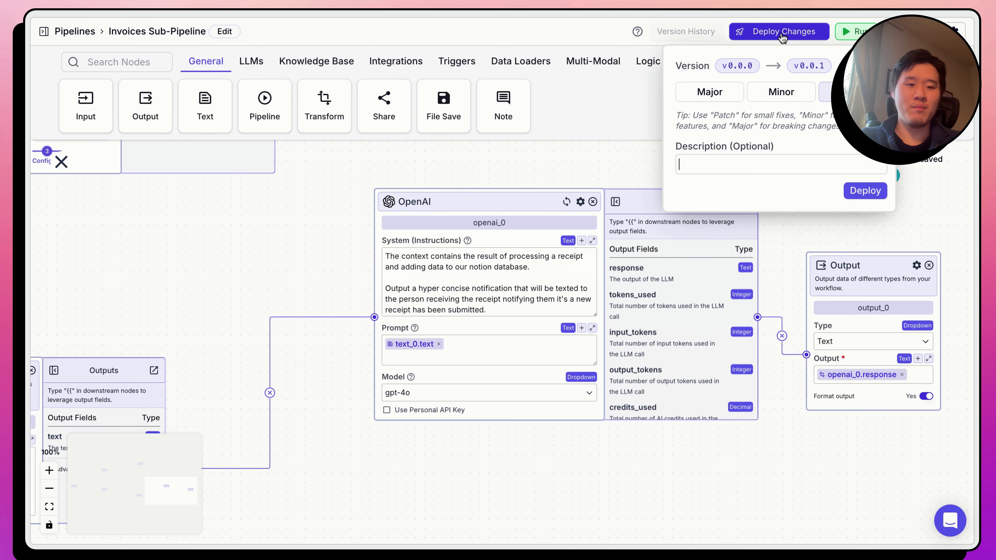
left_click(860, 192)
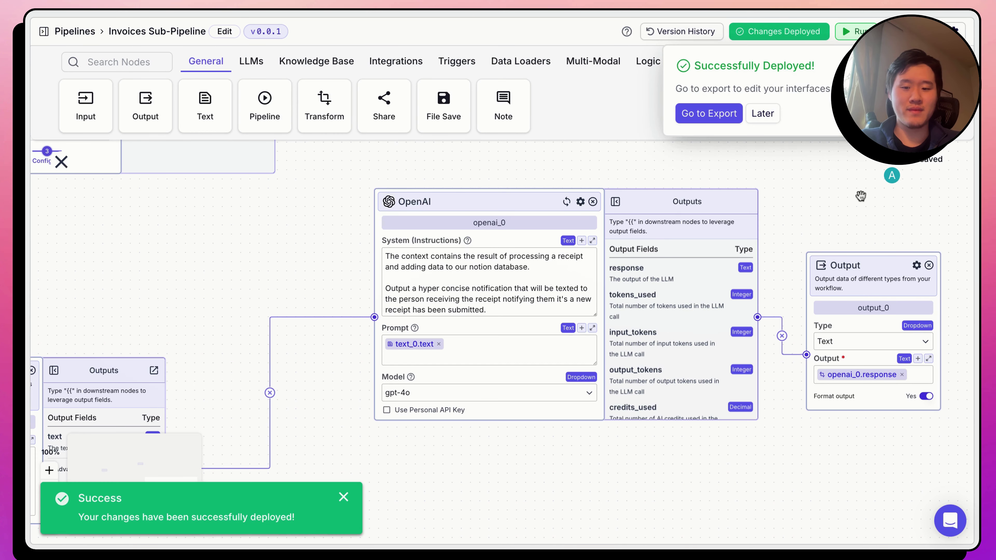
Return to the pipeline list and open the Invoice Master Pipeline.
left_click(87, 36)
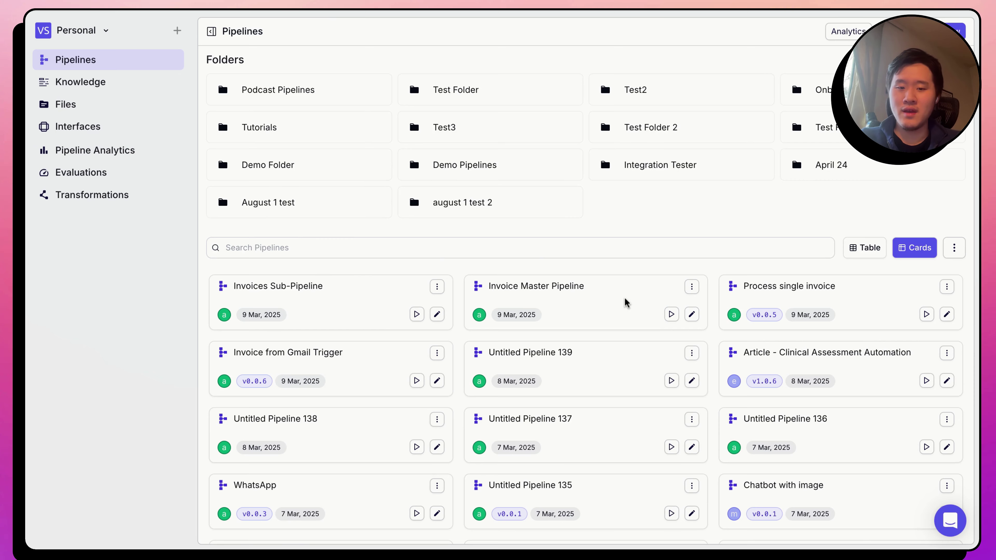
left_click(626, 302)
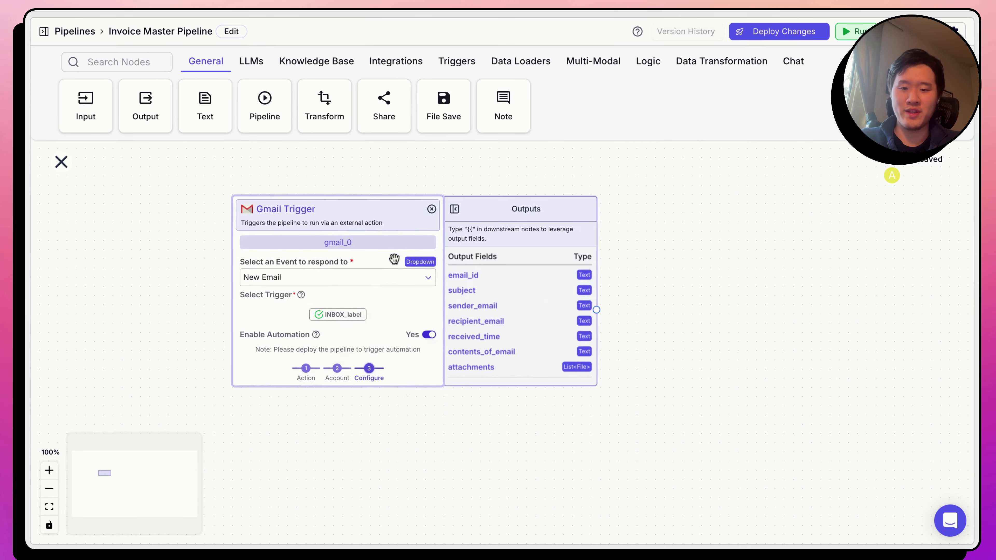
Add a Pipeline node to the right of the Gmail Trigger and set its pipeline to "Process single invoice".
left_click_drag(709, 313, 549, 287)
left_click(255, 109)
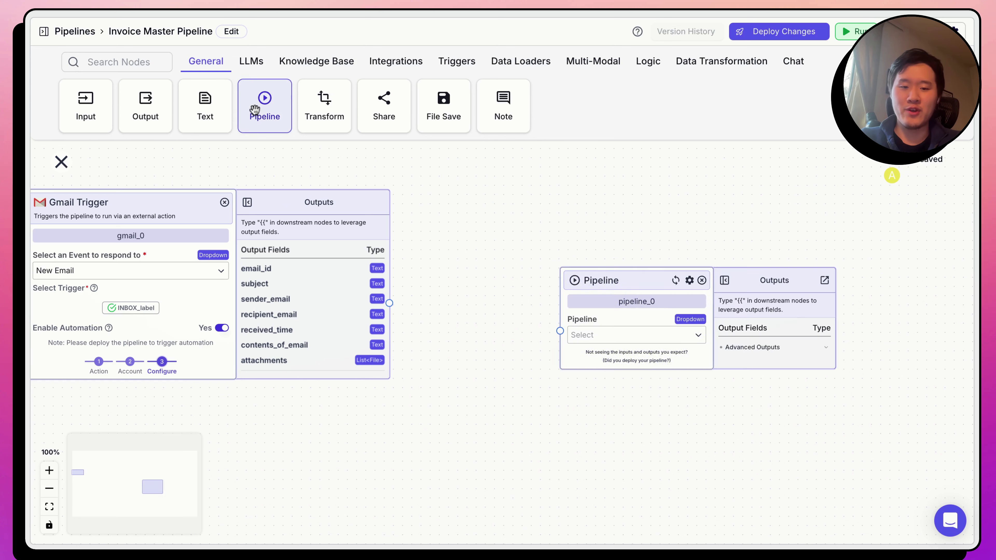
left_click(620, 334)
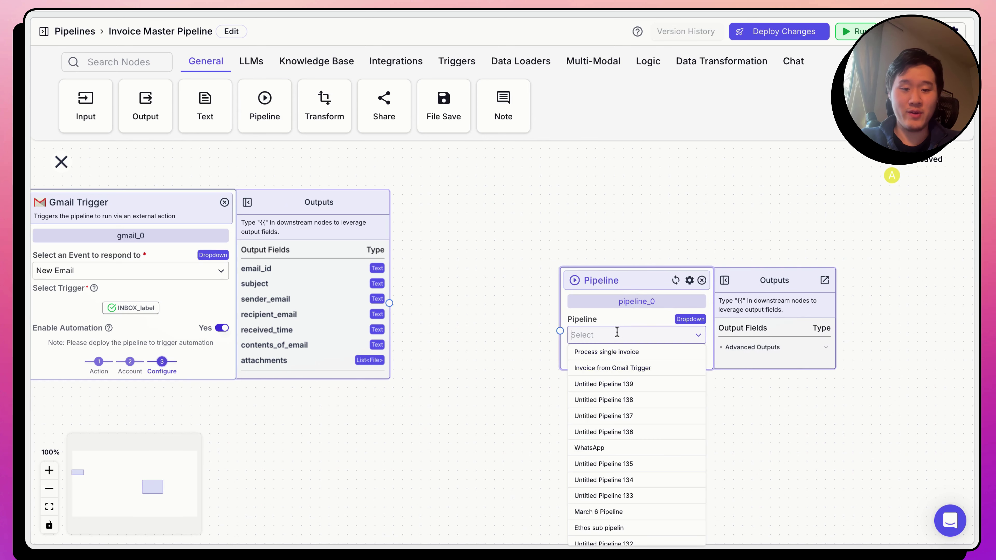
left_click(655, 358)
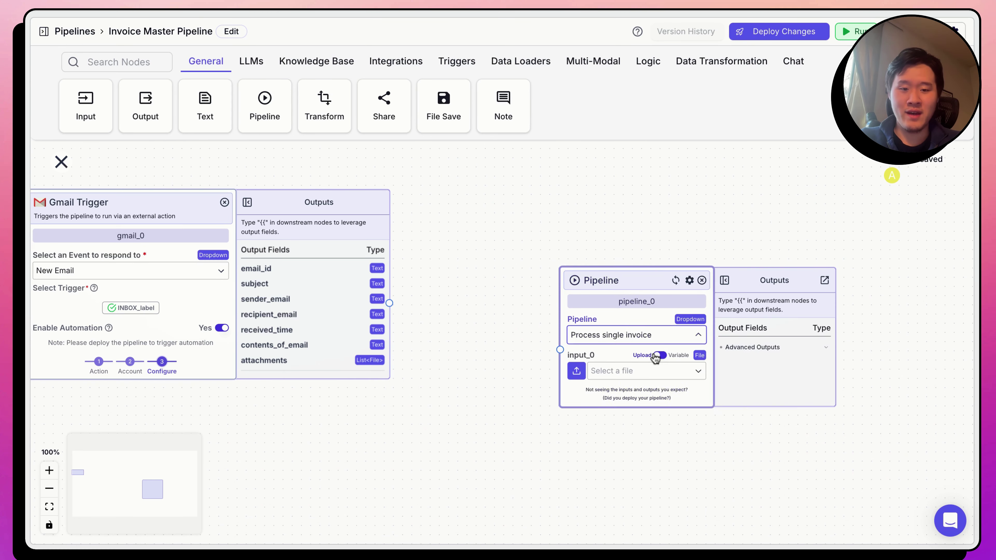
Set the Pipeline node's pipeline to "Invoices Sub-Pipeline" and move the node slightly up and closer to the Gmail Trigger.
left_click(633, 337)
scroll(644, 383, "down", 10)
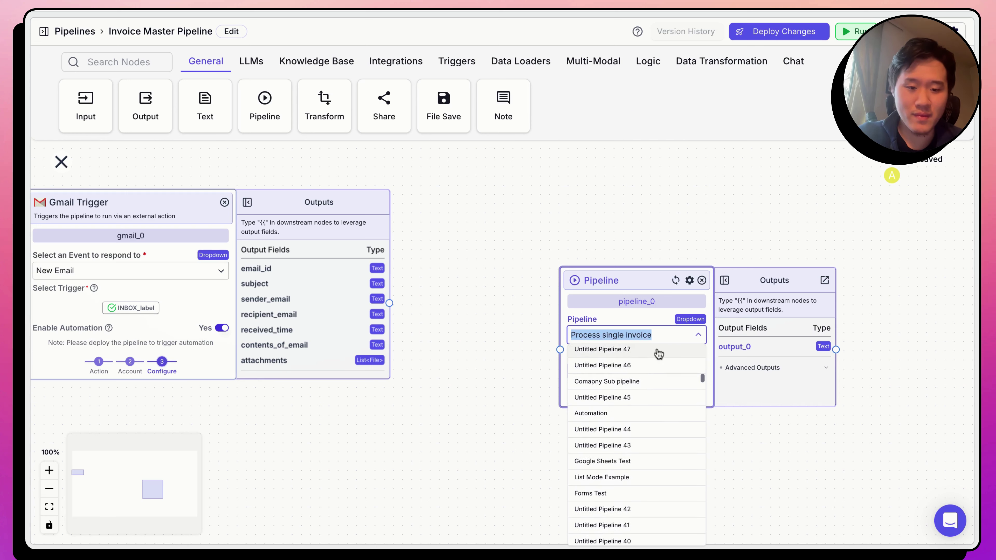
type("invoice")
key("BackSpace")
left_click(658, 465)
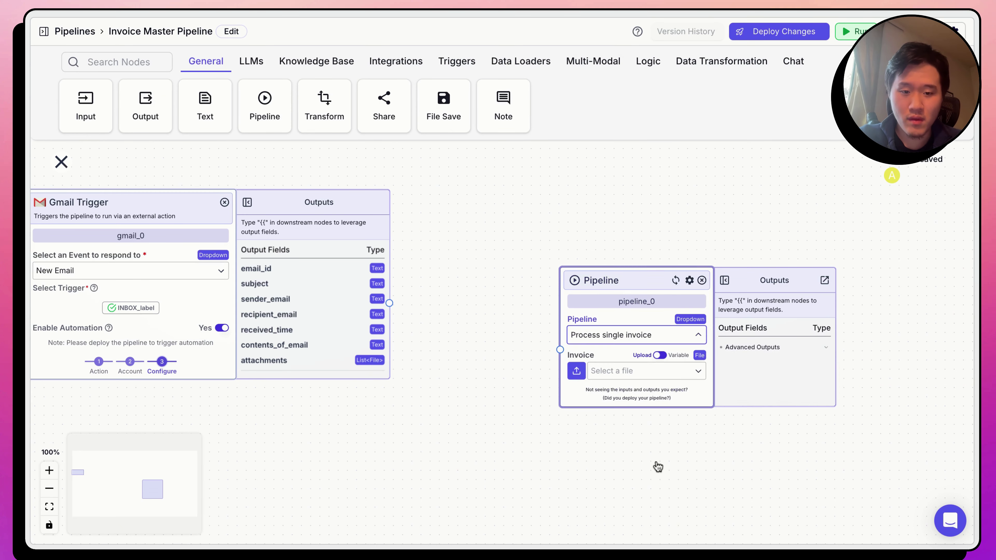
left_click_drag(651, 311, 605, 271)
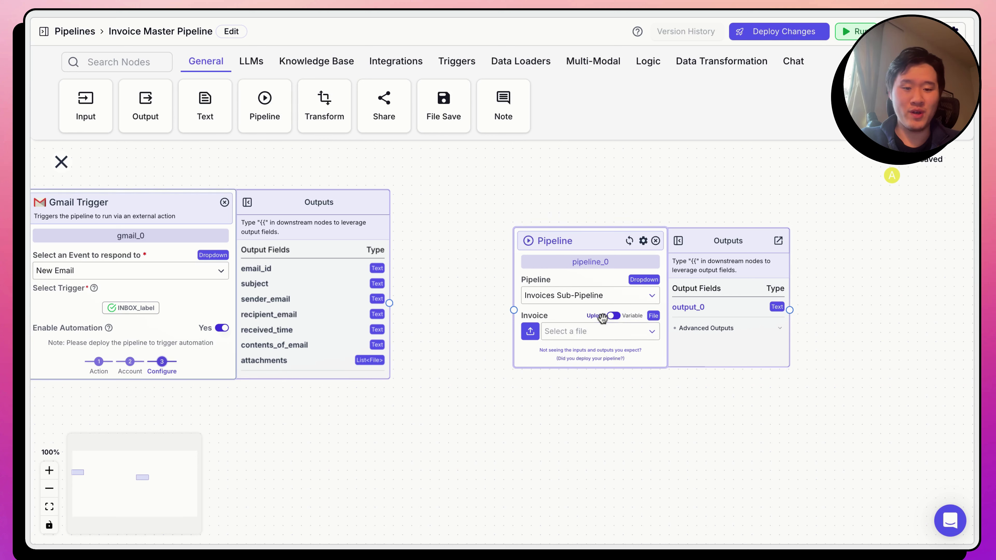
Switch the Pipeline node's Invoice input from Upload to Variable and try to connect the Gmail Trigger's outputs to it.
left_click(614, 316)
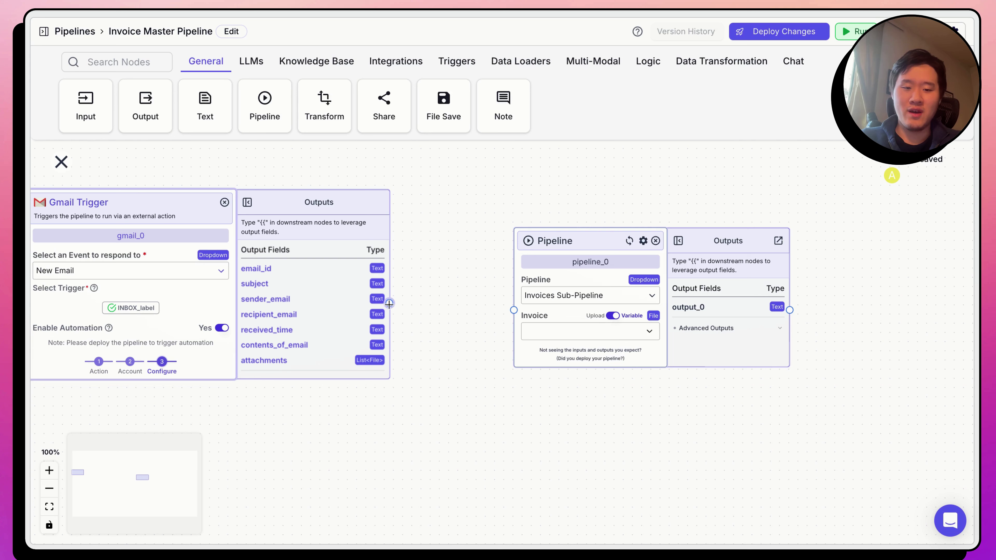
left_click_drag(389, 303, 582, 329)
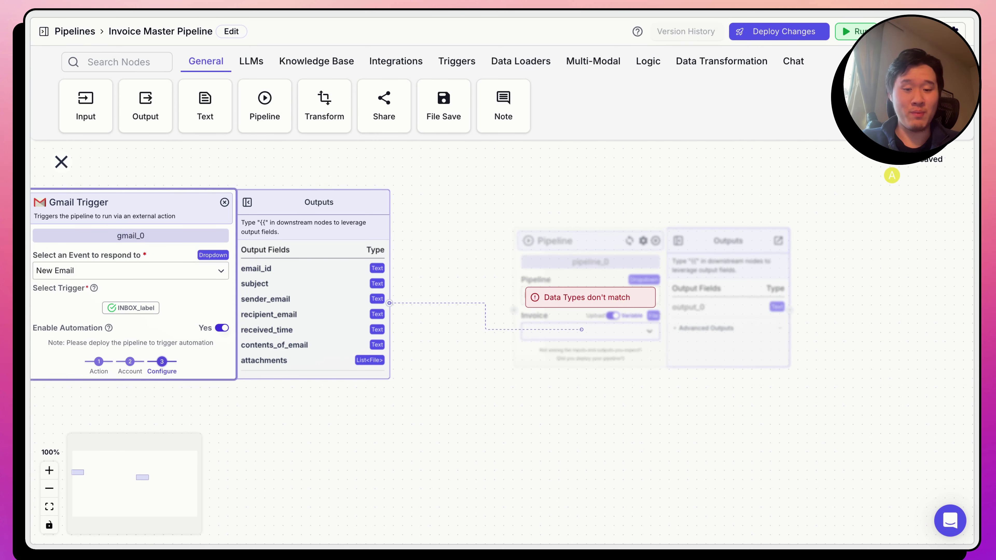
left_click_drag(581, 329, 582, 329)
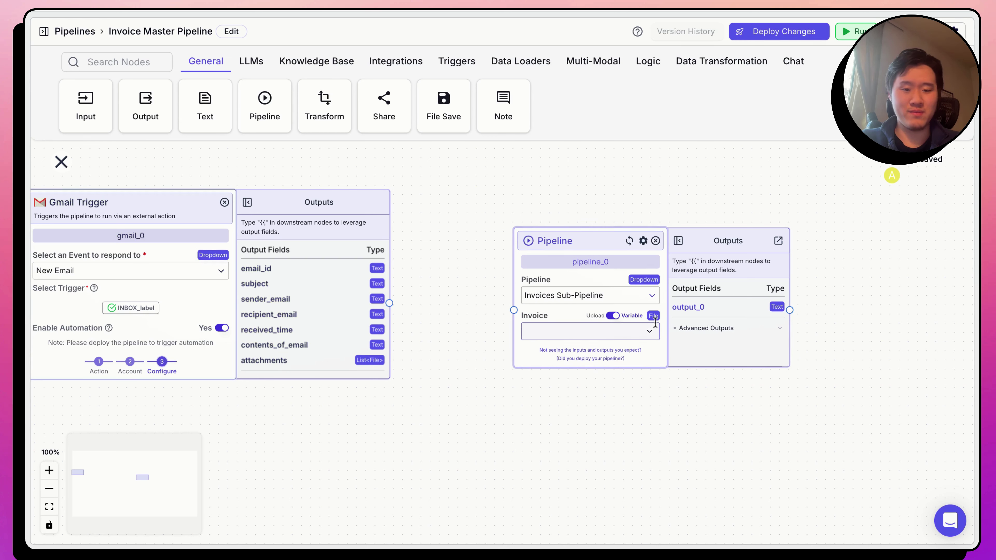
Turn on list mode for the Pipeline node and set its Invoice input to gmail_0.attachments.
left_click(629, 241)
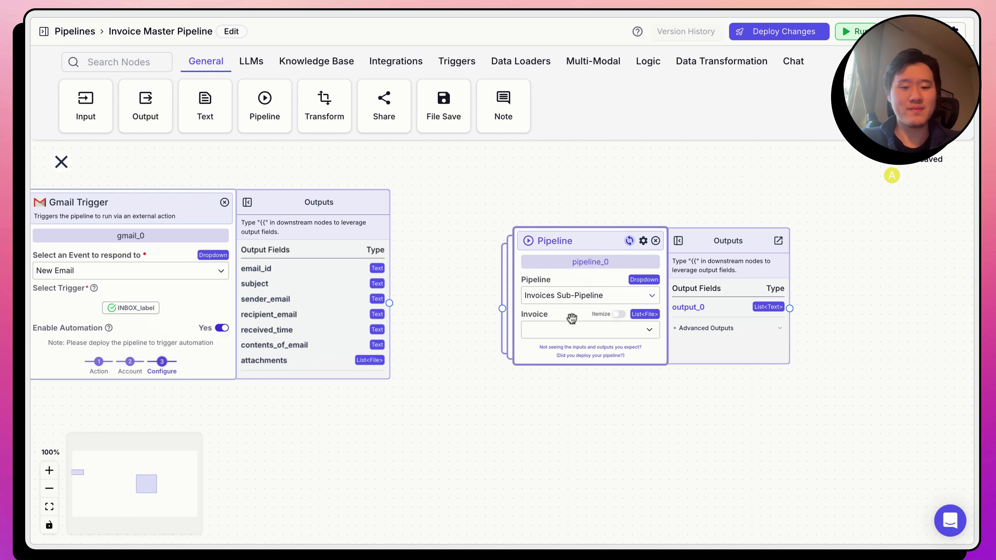
left_click(565, 334)
left_click(567, 389)
left_click(576, 395)
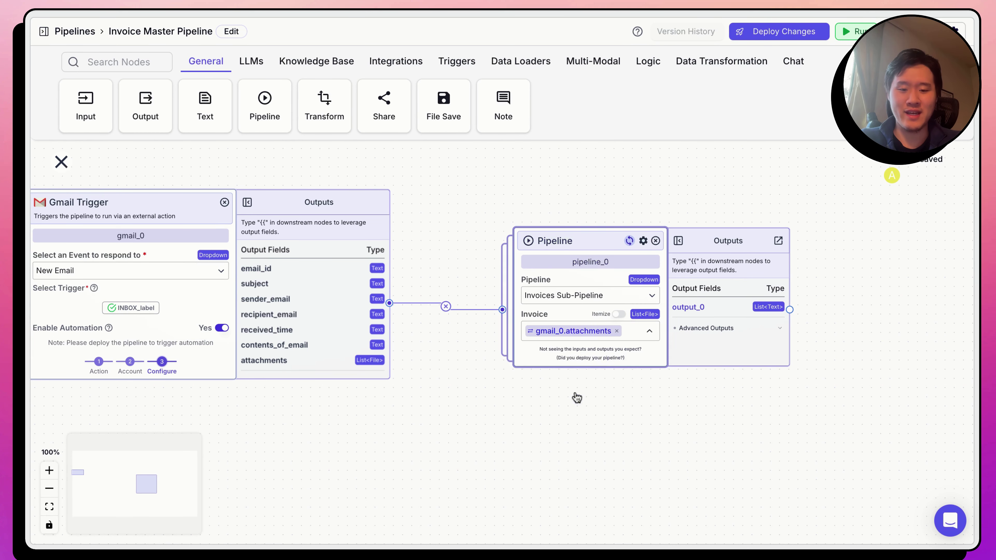
left_click(576, 397)
scroll(629, 406, "left", 4)
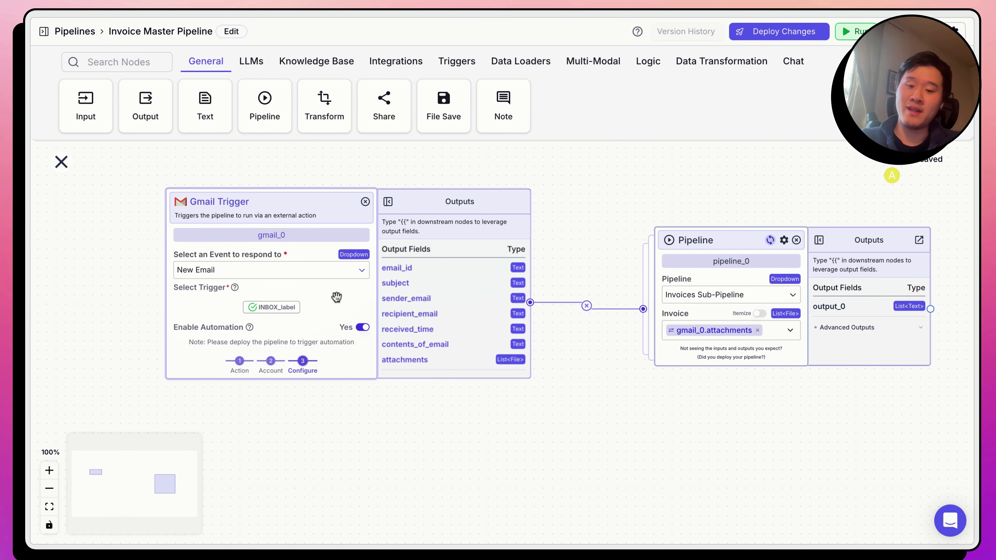
scroll(638, 400, "right", 4)
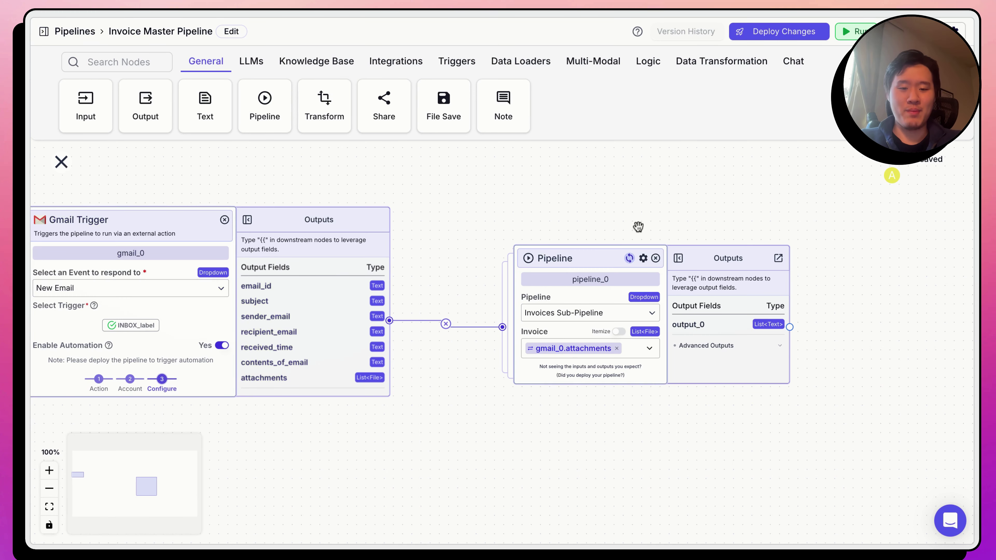
Add a List Operation node to the right of the Pipeline node and set its operation to Join List Item.
left_click_drag(637, 224, 405, 225)
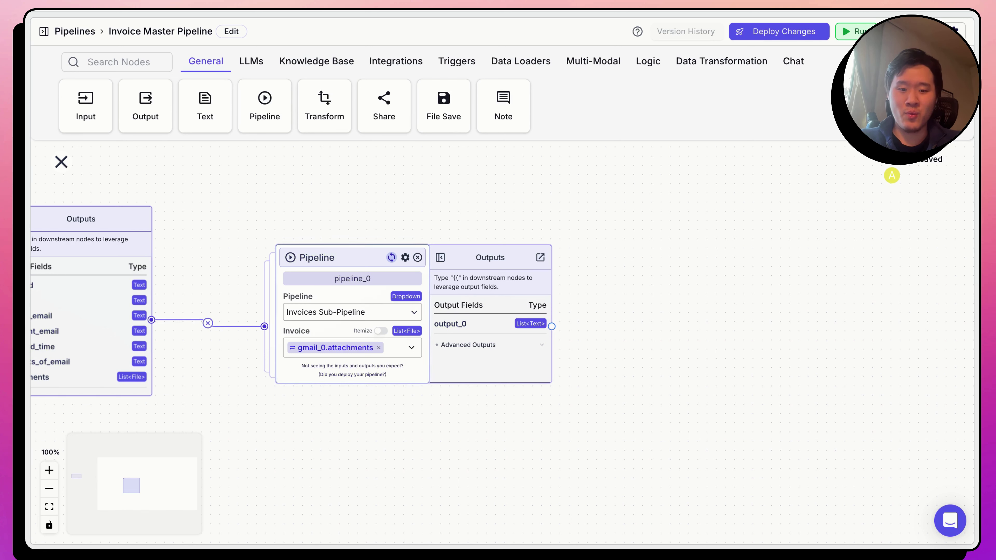
left_click(696, 65)
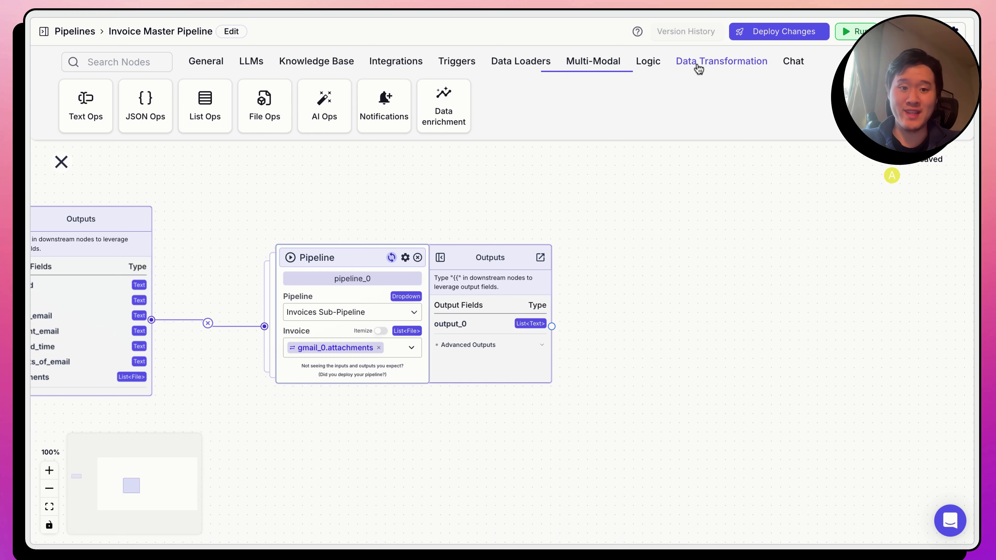
left_click(205, 105)
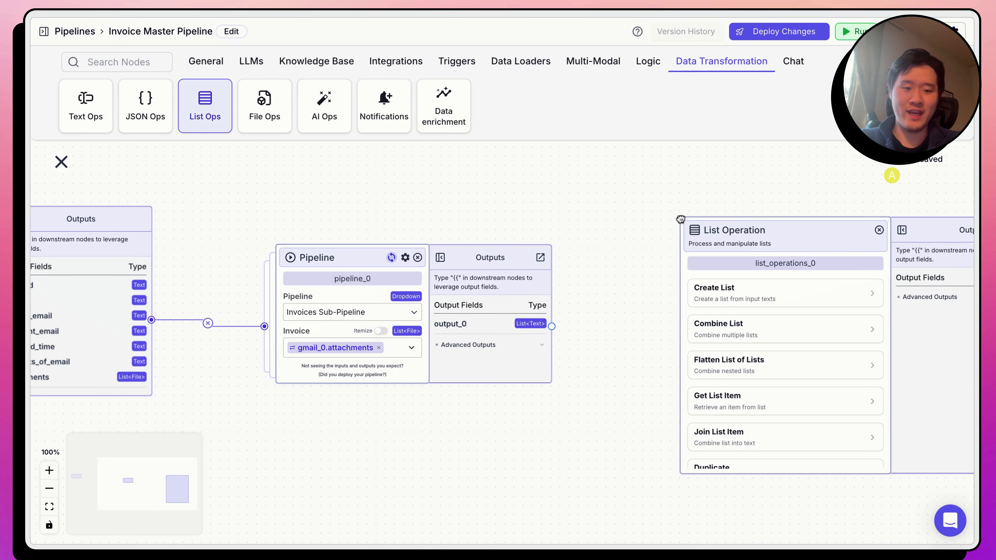
scroll(624, 318, "down", 3)
left_click(623, 373)
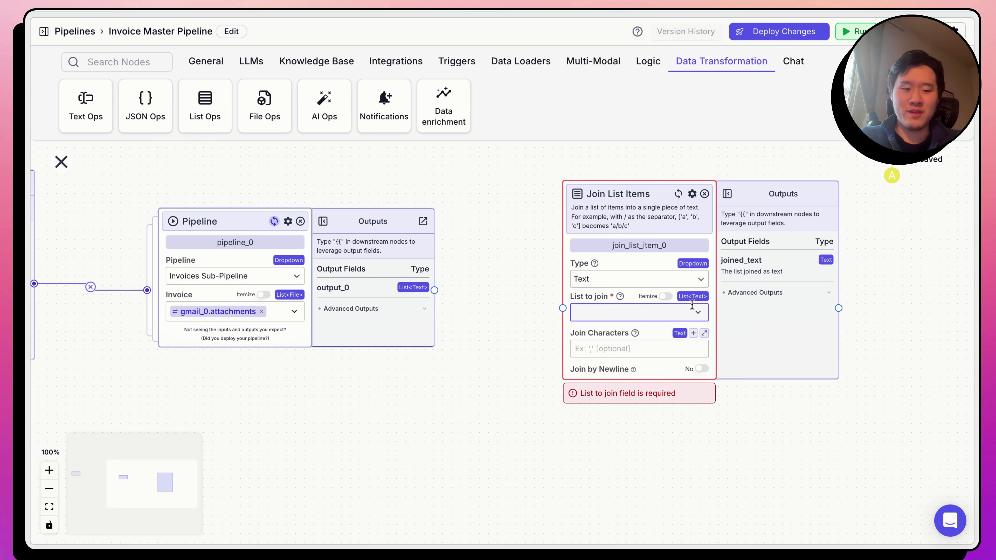
Enable Join by Newline on the Join List Items node and set its list to join to pipeline_0.output_0.
left_click(701, 369)
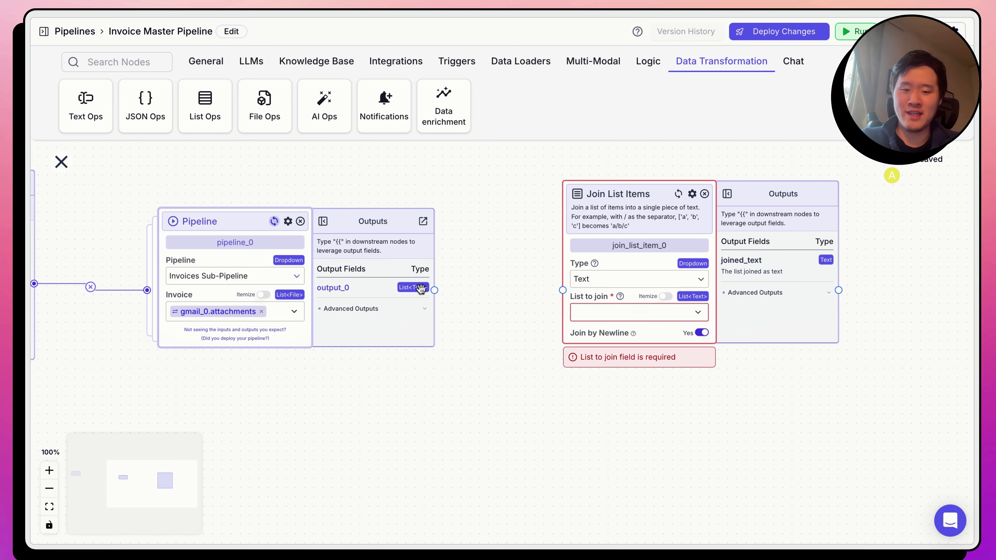
left_click(620, 312)
left_click(647, 375)
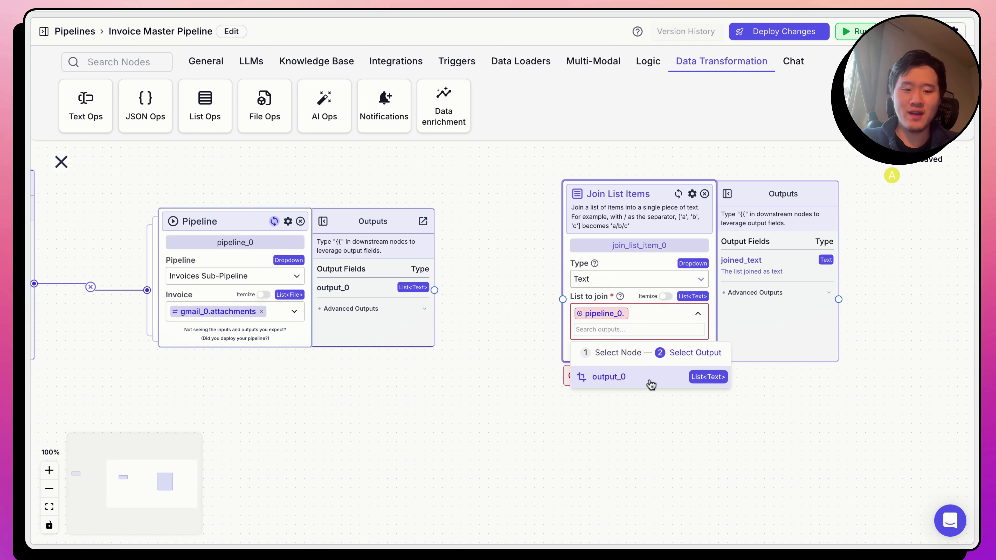
left_click(648, 379)
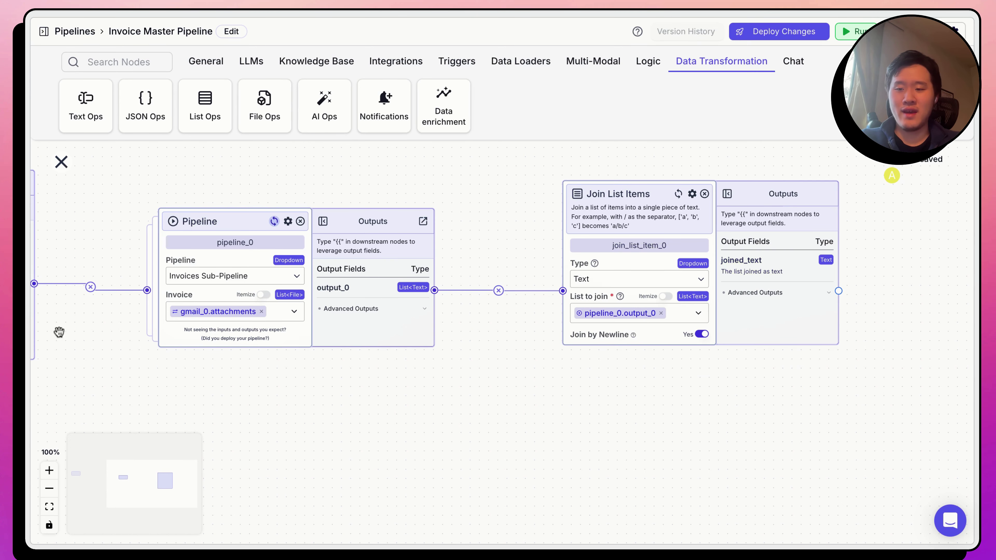
Add a Gmail node to the right of the Join List Items node with the Send Reply action.
left_click(49, 489)
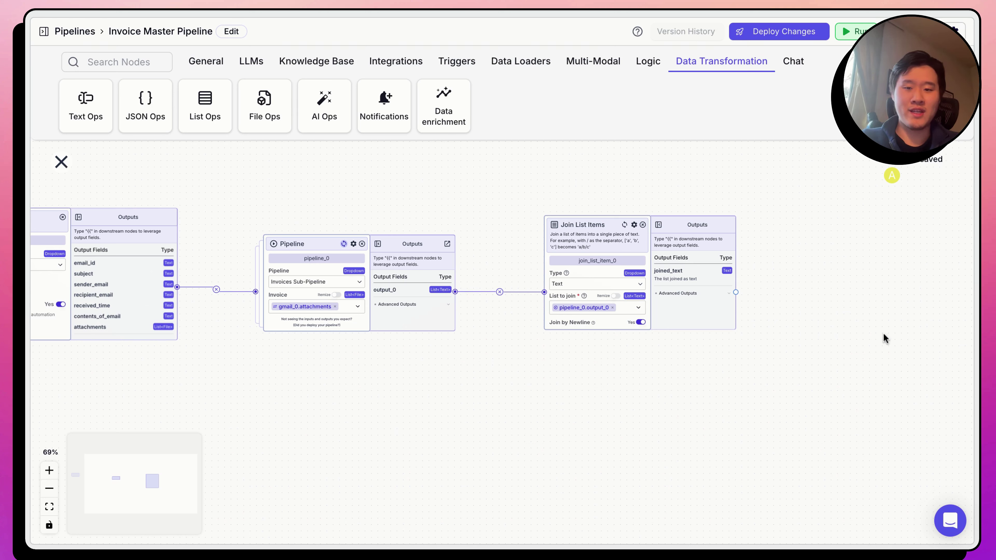
left_click(384, 63)
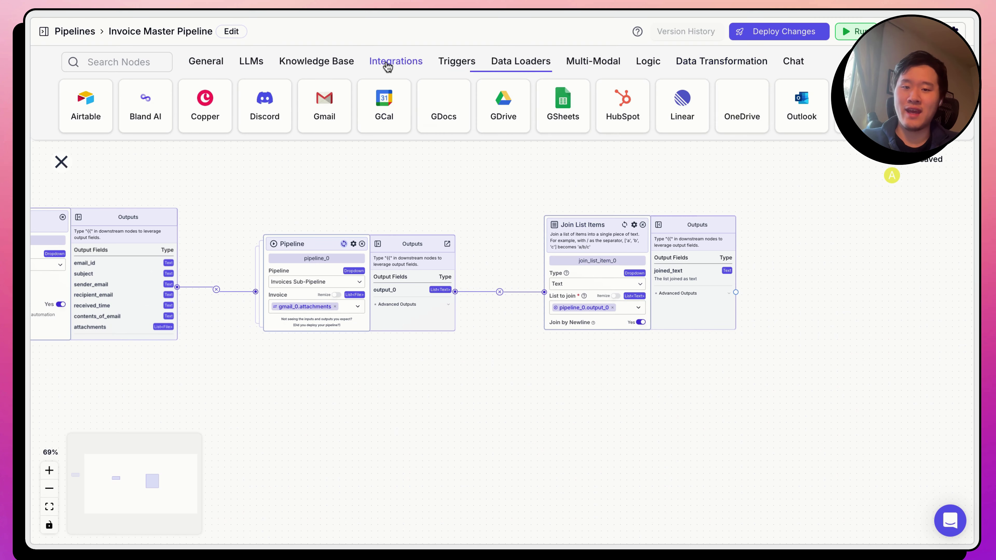
left_click(343, 120)
left_click_drag(743, 380, 614, 416)
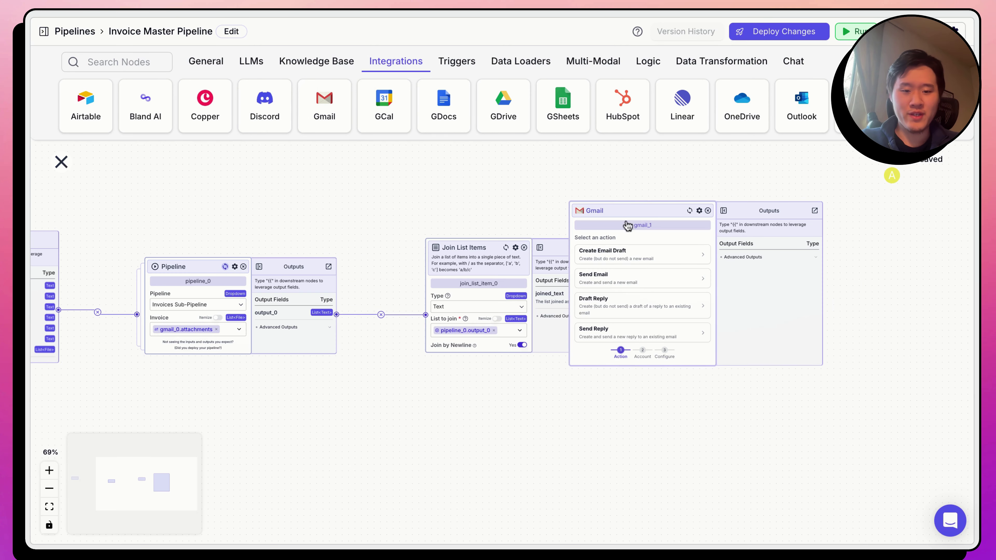
left_click_drag(628, 225, 688, 241)
left_click(679, 346)
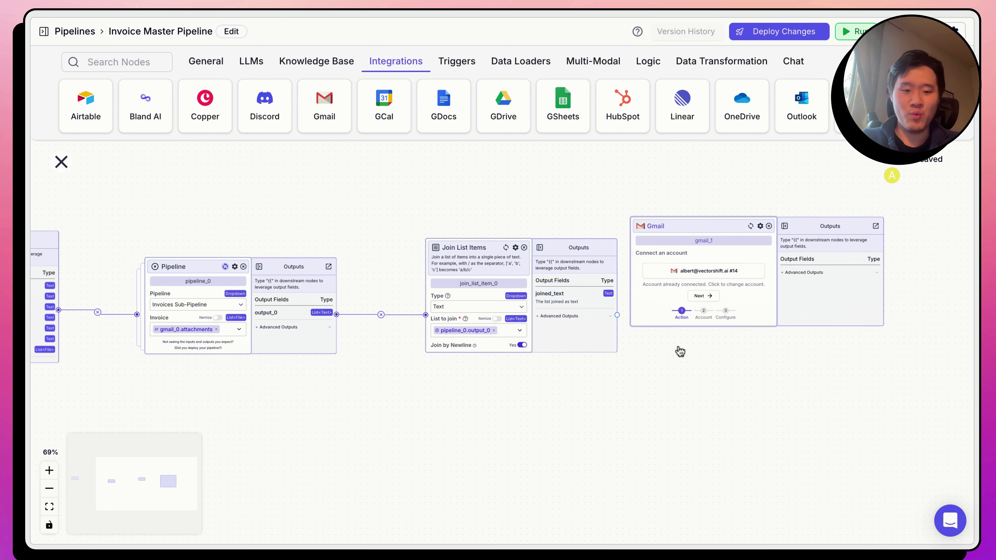
Switch the Gmail node's connected account to the first no-reply account and proceed to its configuration.
left_click(703, 274)
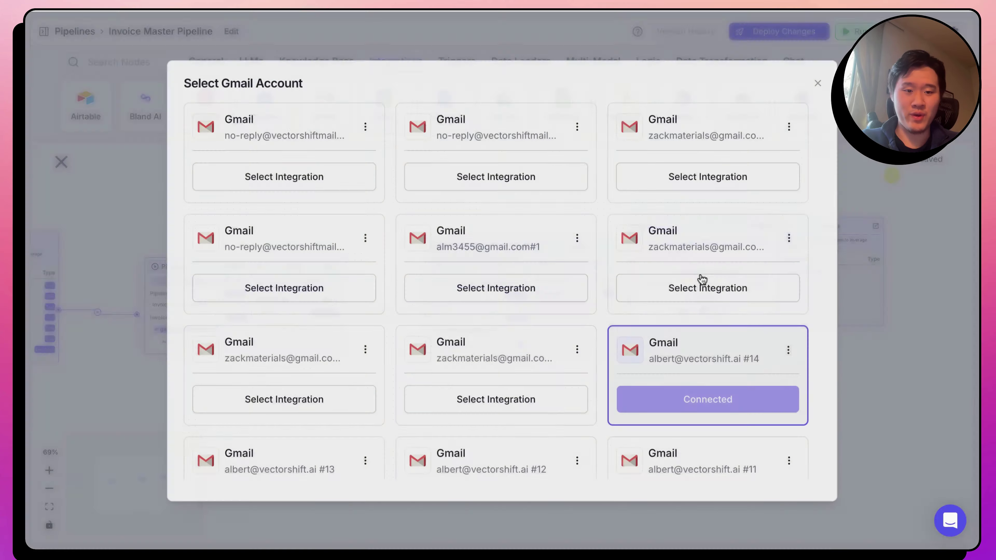
left_click(274, 173)
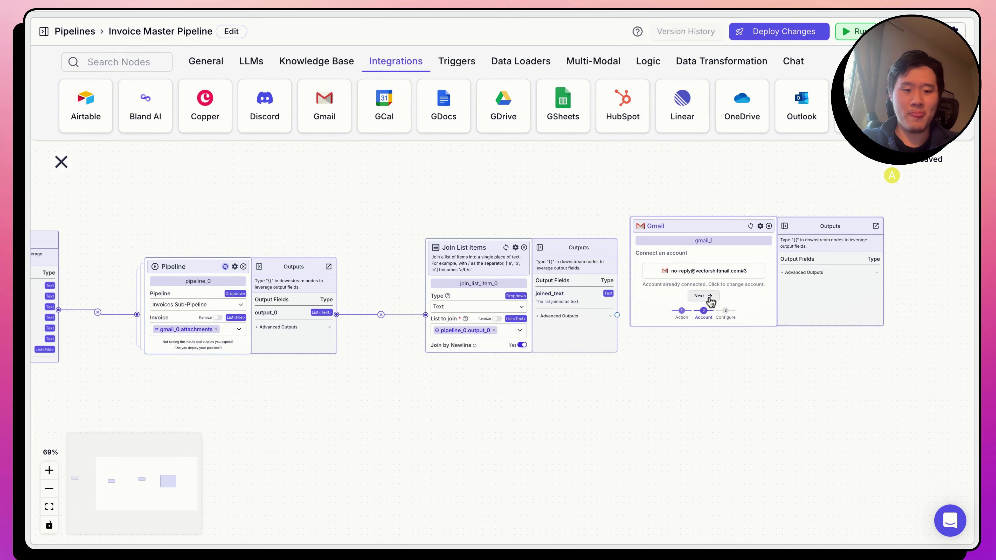
left_click(709, 298)
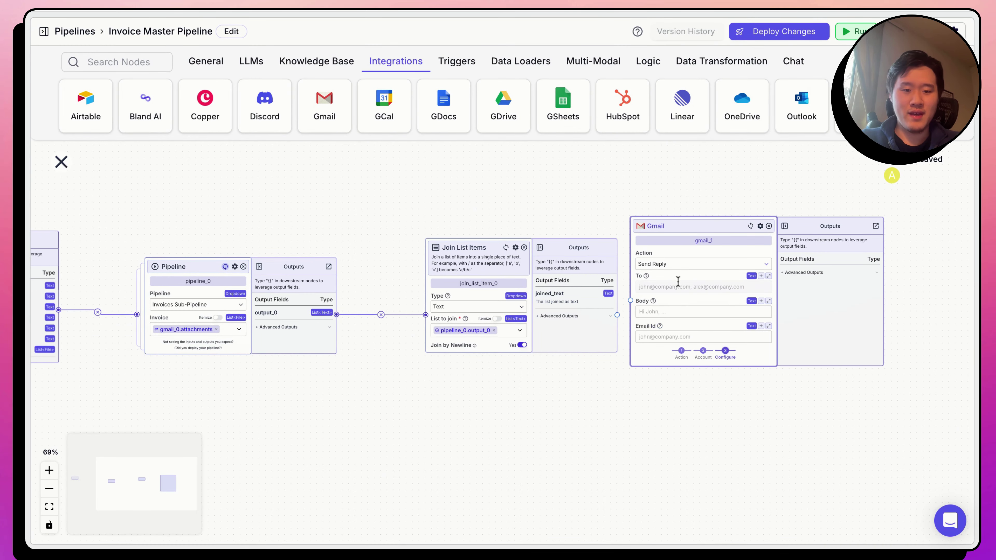
Set the Gmail reply's To field to gmail_0.sender_email.
left_click(677, 282)
left_click_drag(84, 385, 247, 382)
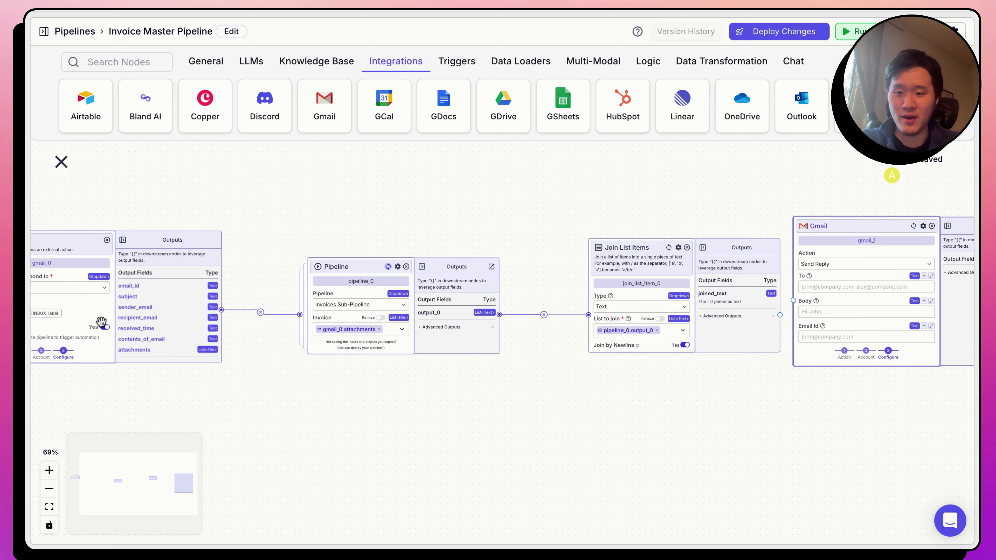
scroll(527, 498, "right", 3)
left_click(846, 279)
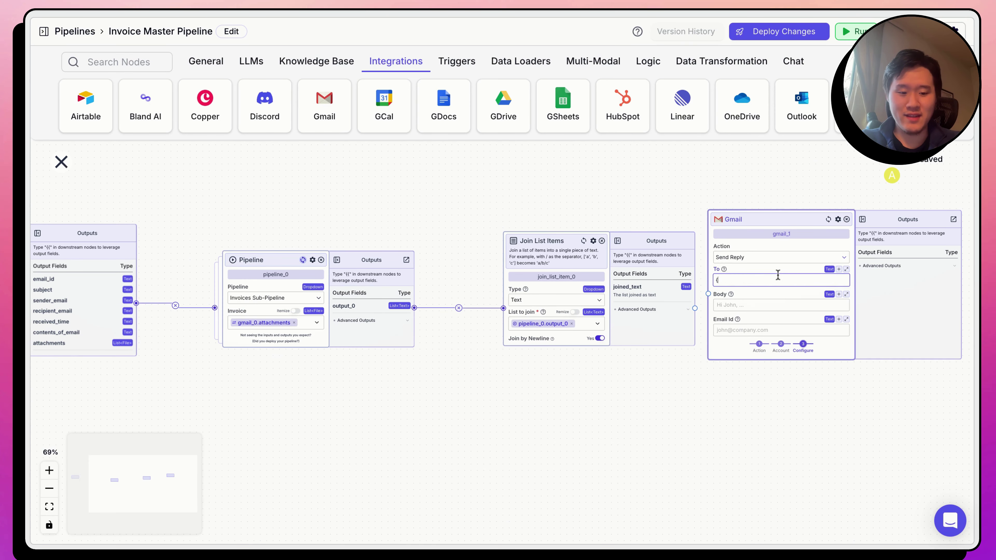
type("{{")
left_click(764, 319)
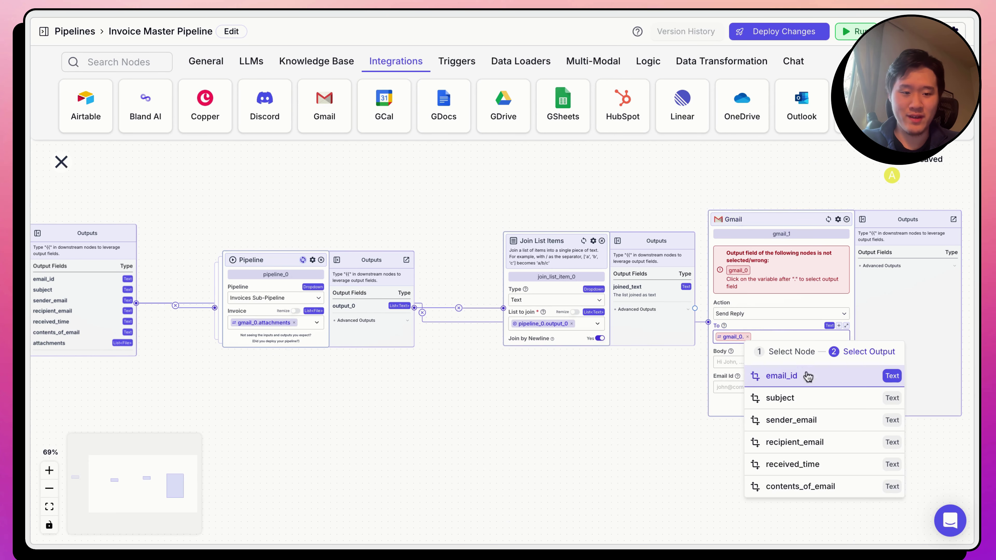
left_click(810, 421)
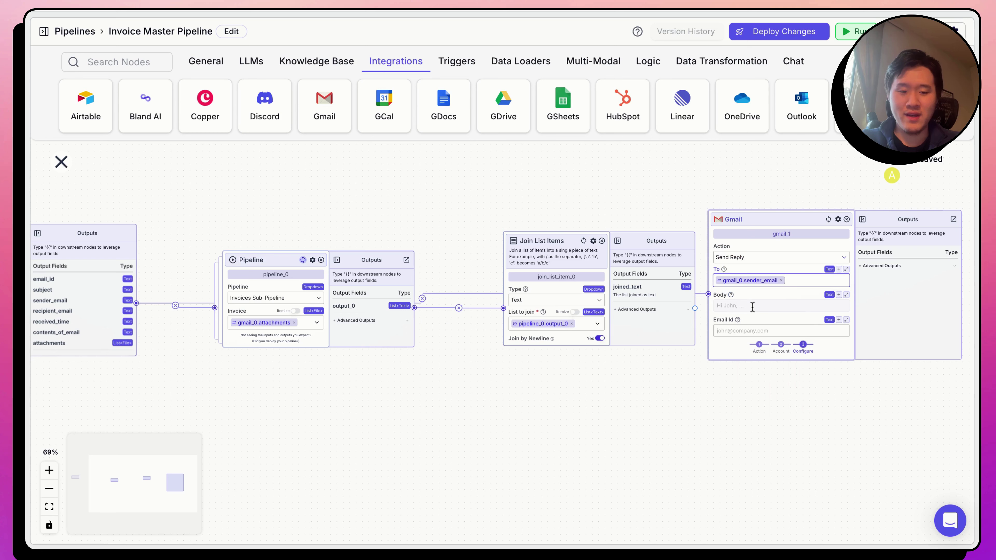
Move the Join List Items node lower on the canvas and set the Gmail reply's Body to join_list_item_0.joined_text.
left_click_drag(552, 249, 513, 322)
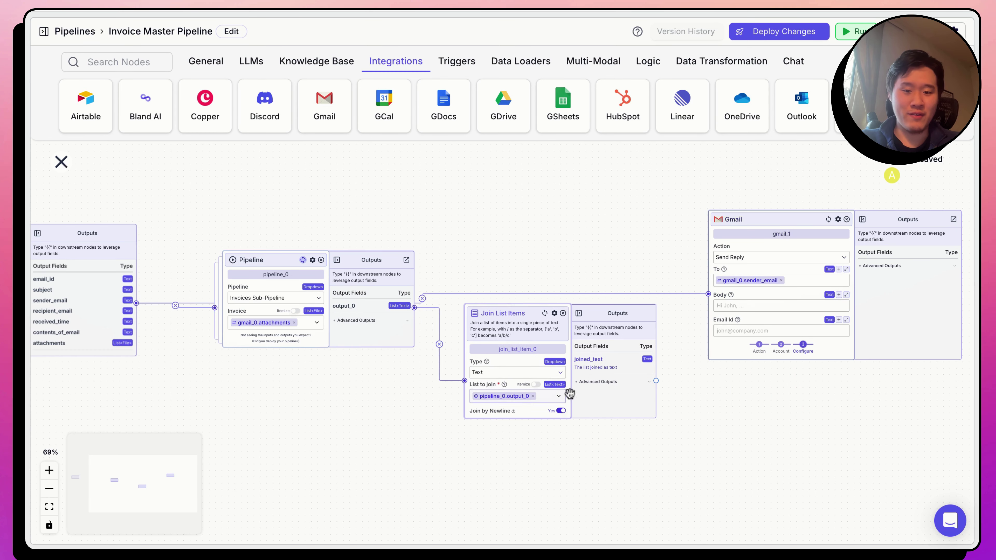
left_click(726, 307)
type("{{")
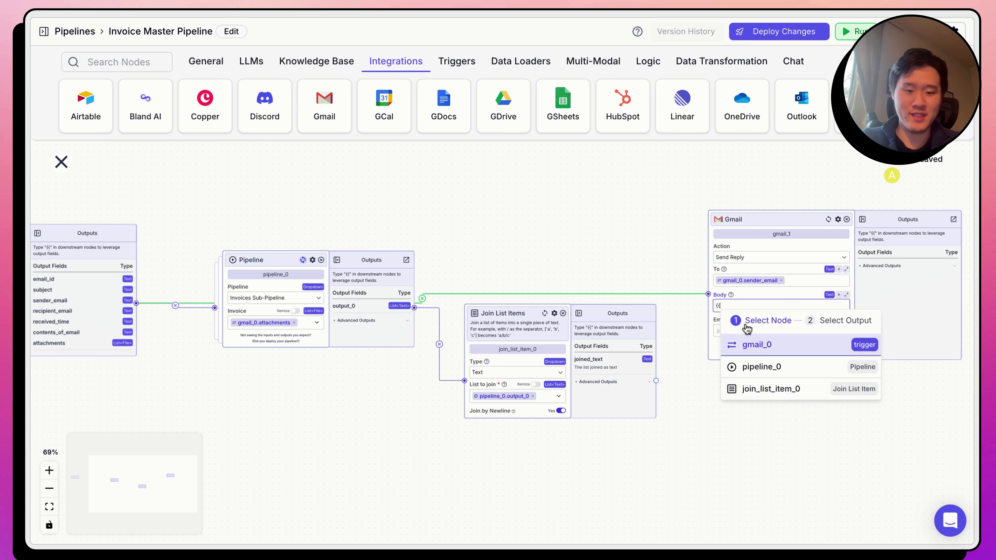
left_click(775, 400)
left_click(777, 401)
Set the Gmail reply's Email Id to gmail_0.email_id and move the Pipeline node higher on the canvas.
left_click(753, 331)
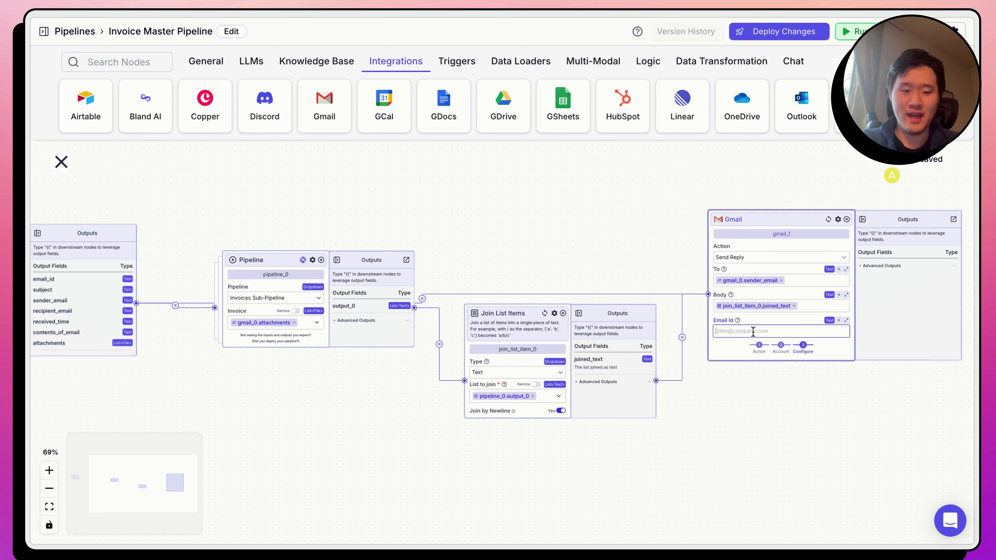
left_click_drag(379, 430, 483, 423)
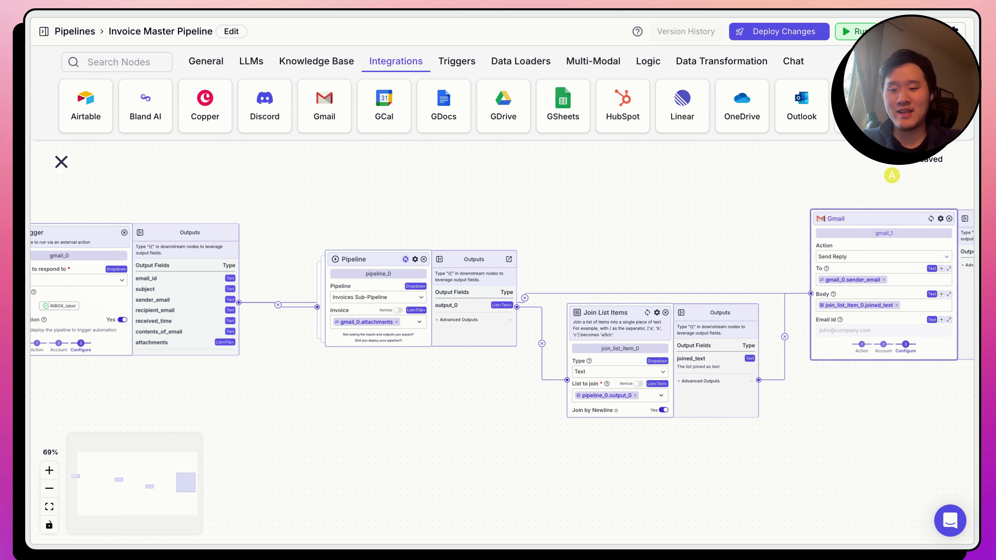
left_click(818, 330)
type("{{")
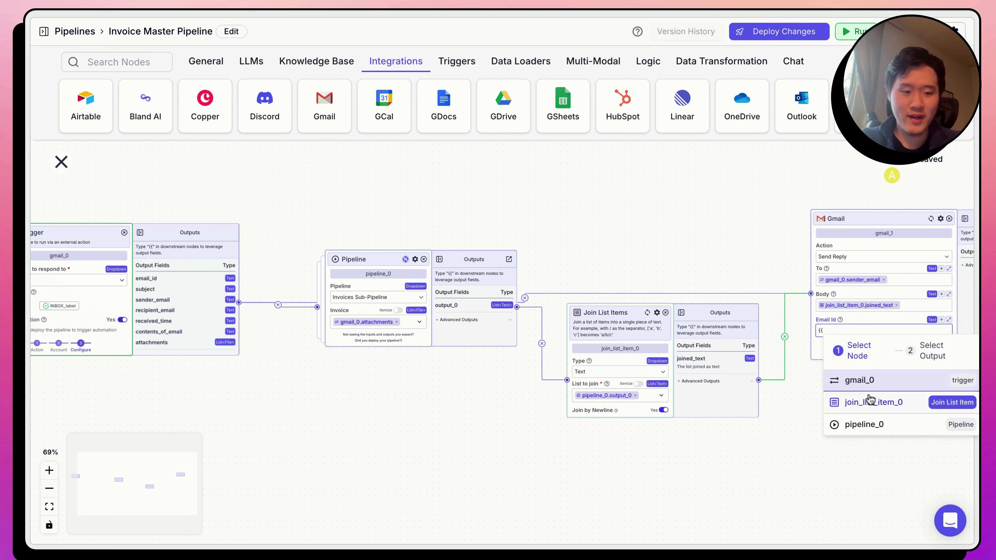
left_click(859, 380)
left_click(877, 434)
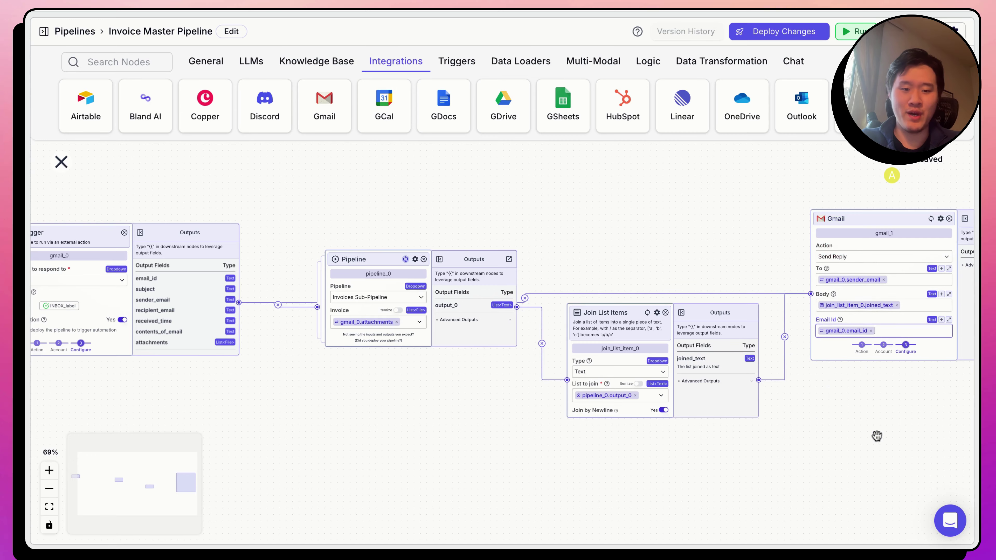
scroll(518, 410, "left", 3)
scroll(518, 410, "left", 3)
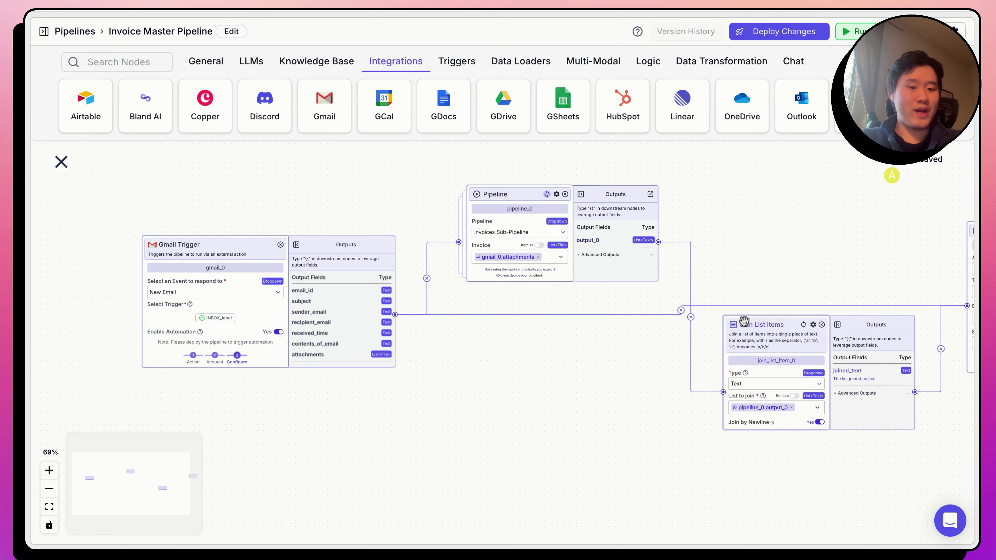
Move the Join List Items node higher beside the Pipeline node and review the flow from the Gmail Trigger to the Gmail reply.
scroll(624, 355, "right", 5)
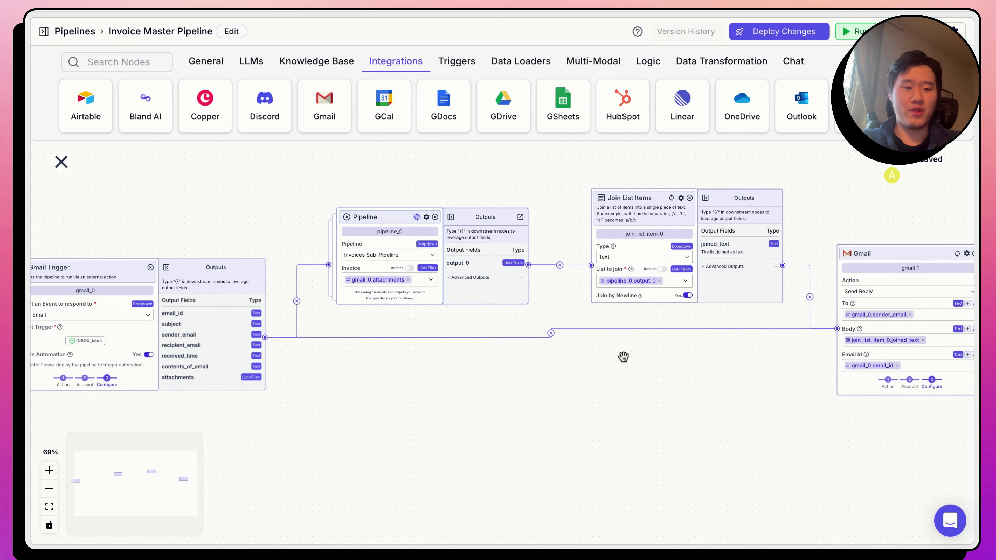
scroll(610, 407, "left", 5)
scroll(610, 406, "left", 1)
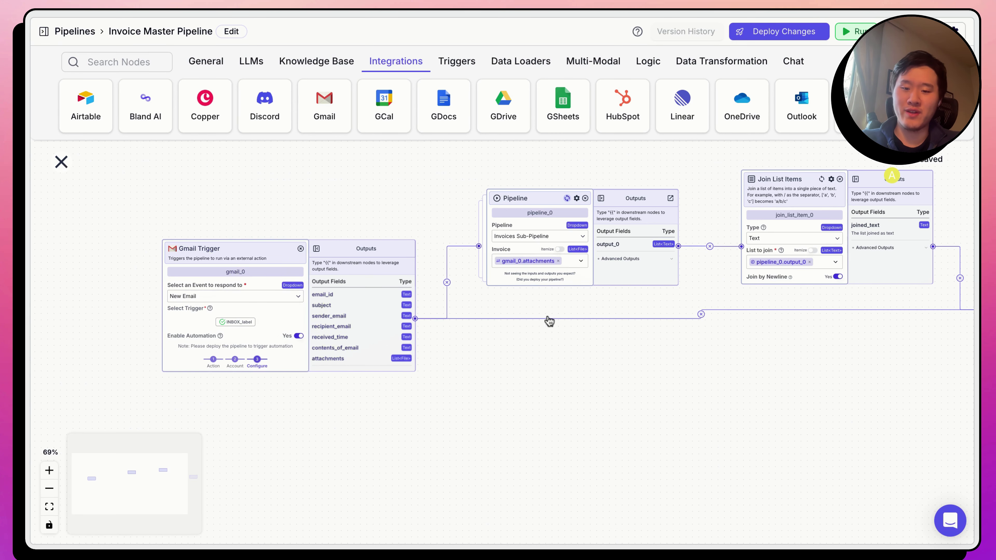
scroll(507, 387, "right", 5)
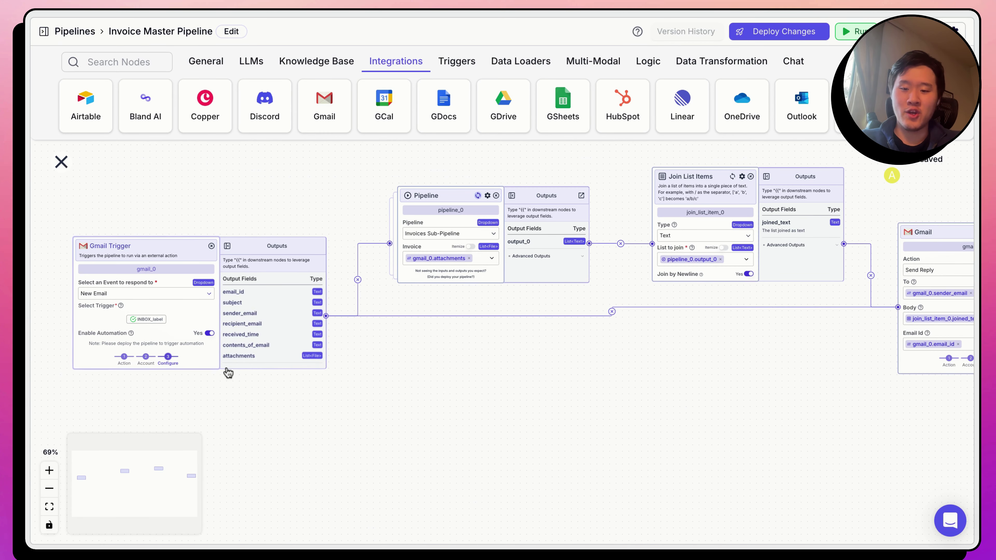
scroll(351, 380, "right", 4)
scroll(351, 380, "up", 3)
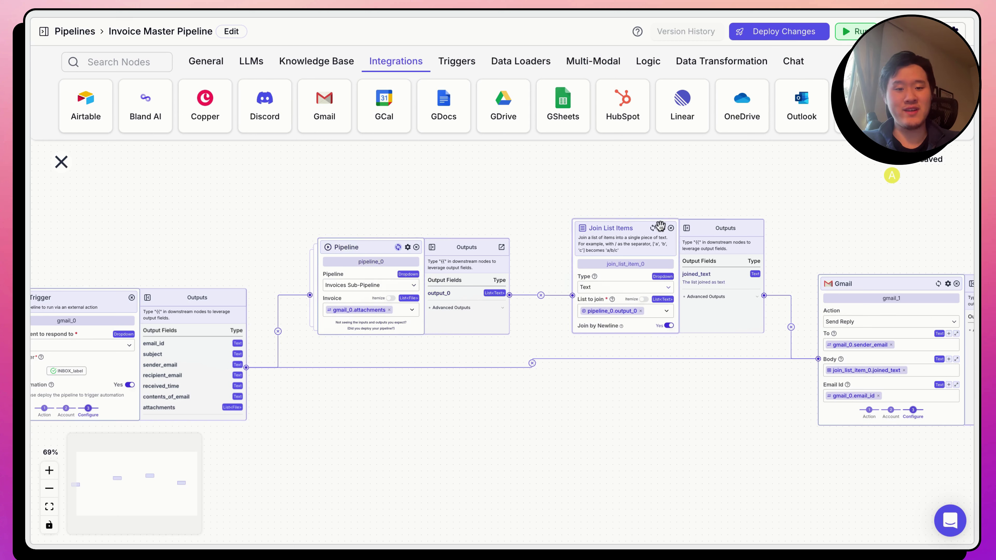
scroll(636, 391, "right", 5)
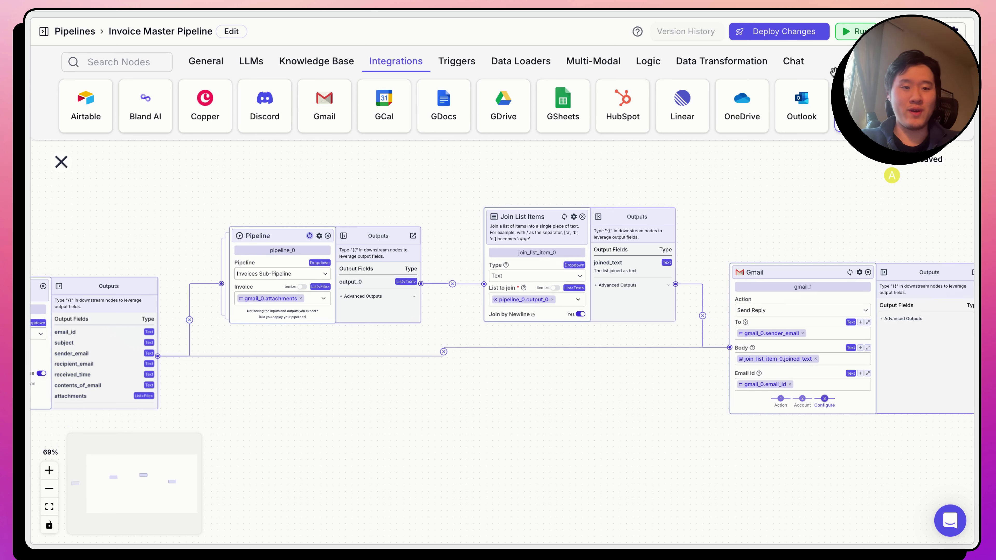
Deploy the changes to the Invoice Master Pipeline.
left_click(804, 34)
left_click(861, 192)
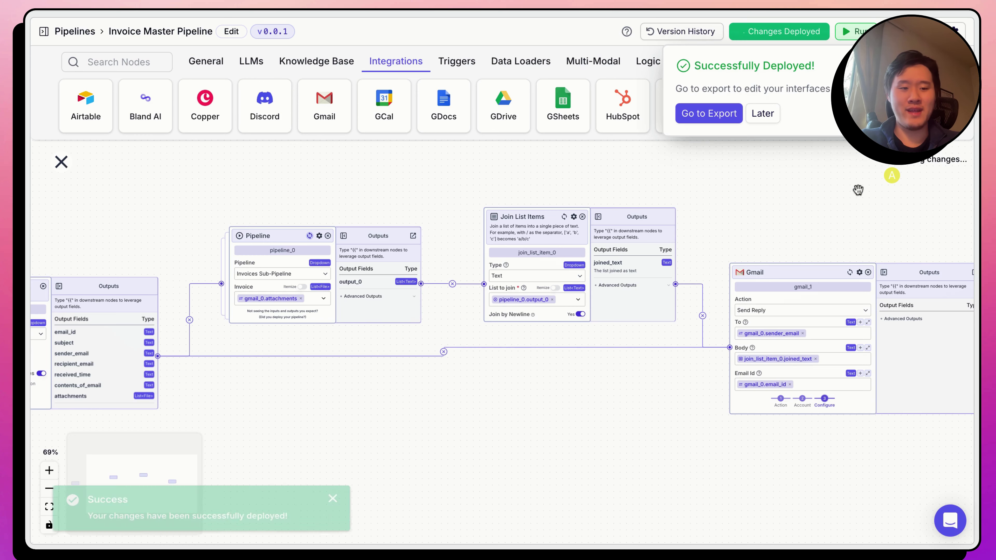
left_click_drag(531, 406, 702, 399)
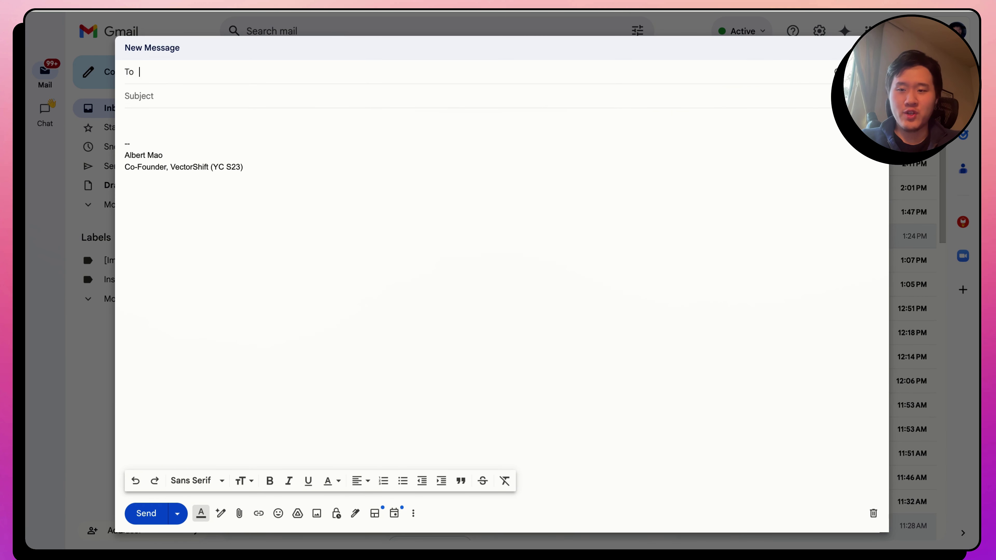
In Gmail, send a message to the no-reply address with the subject Invoices and the Linear and Slack receipt PDFs attached.
key("super+v")
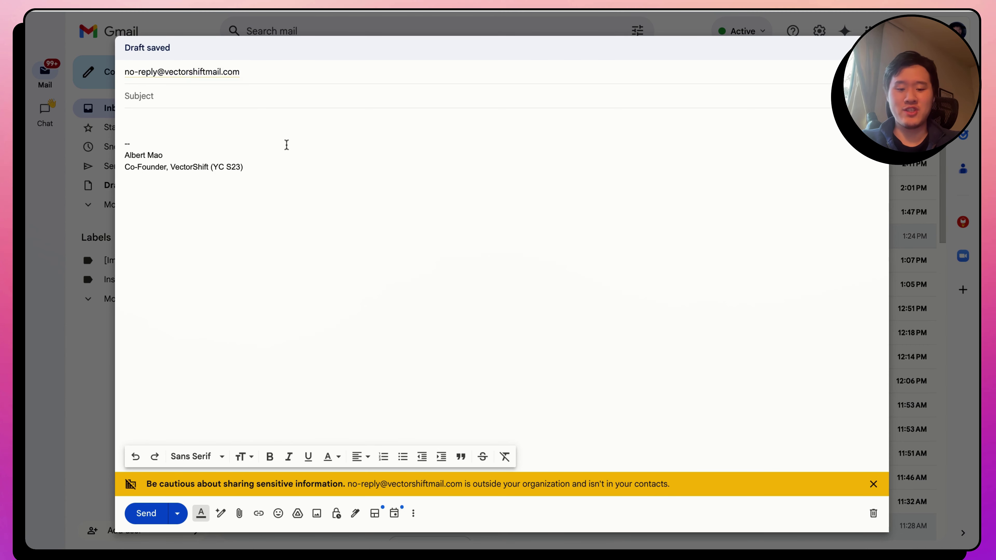
type("Invoices")
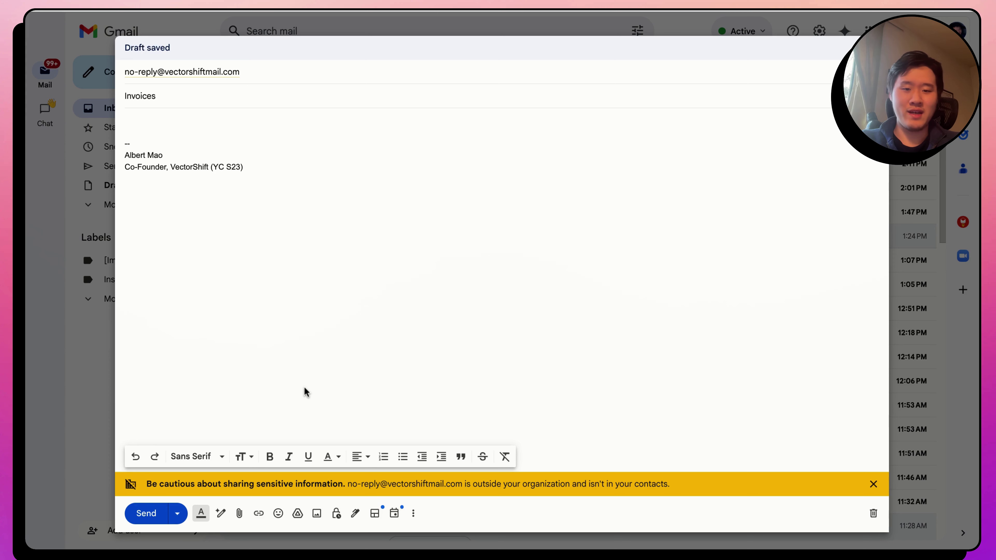
left_click(593, 270)
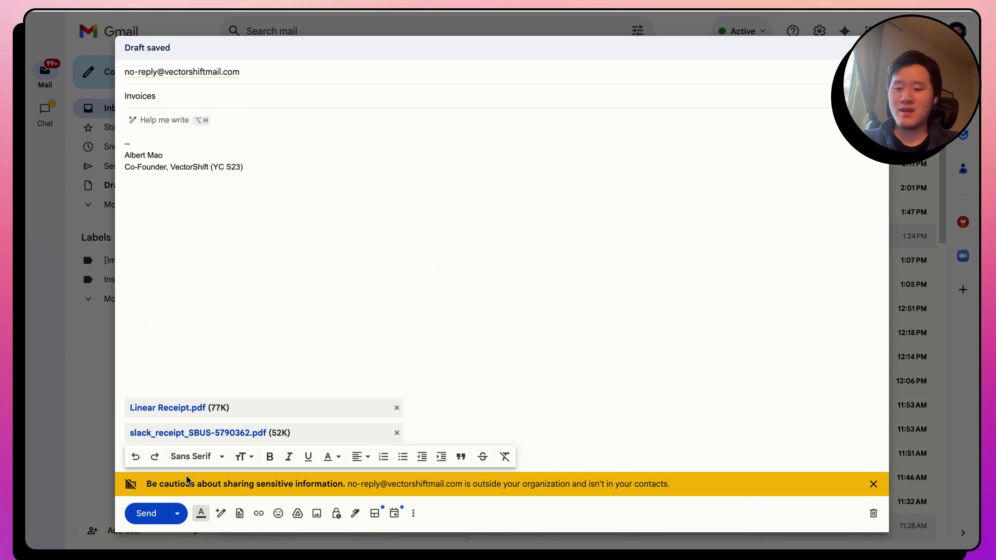
left_click(145, 513)
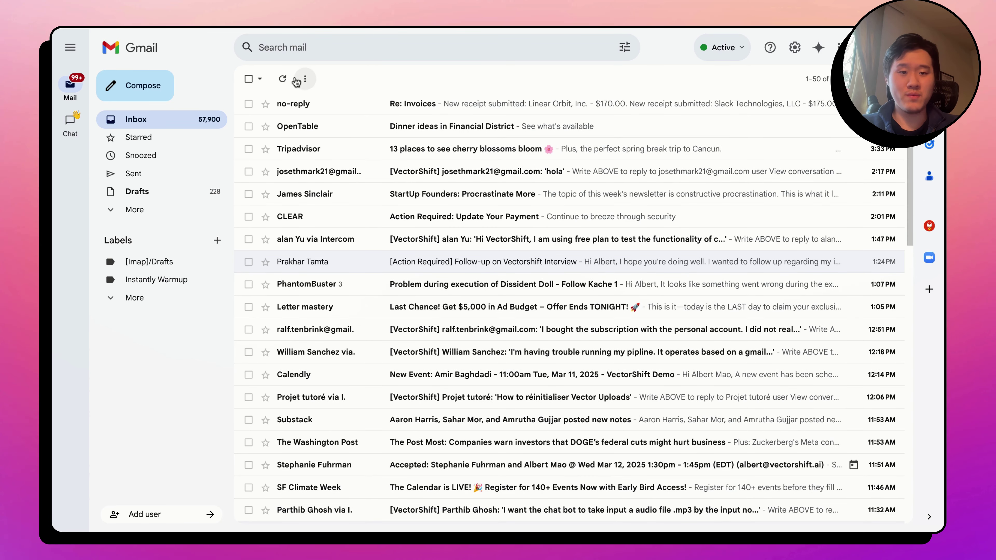
Open the Re: Invoices reply to read the receipt notifications, and examine rows 2 and 3 of the Invoice Database spreadsheet.
left_click(375, 105)
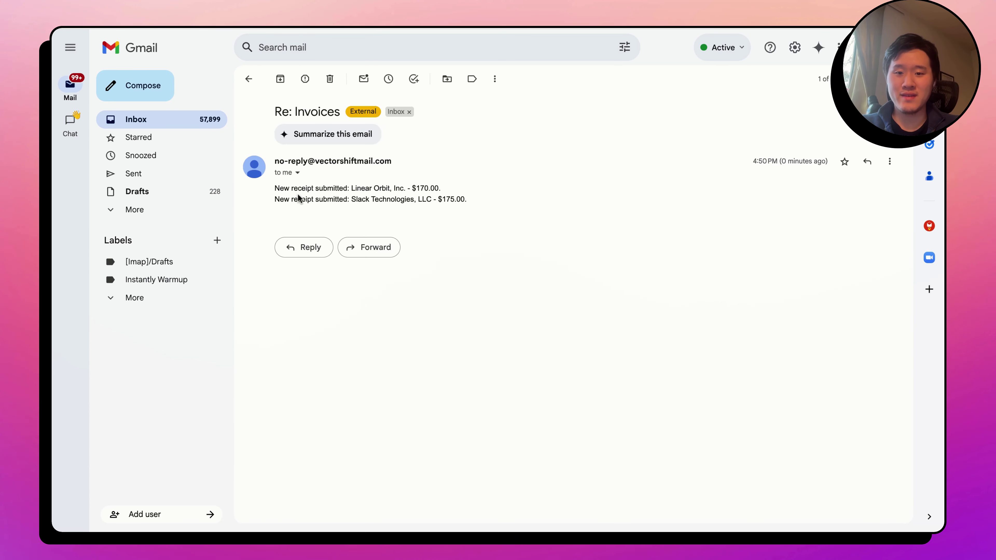
left_click_drag(289, 188, 450, 200)
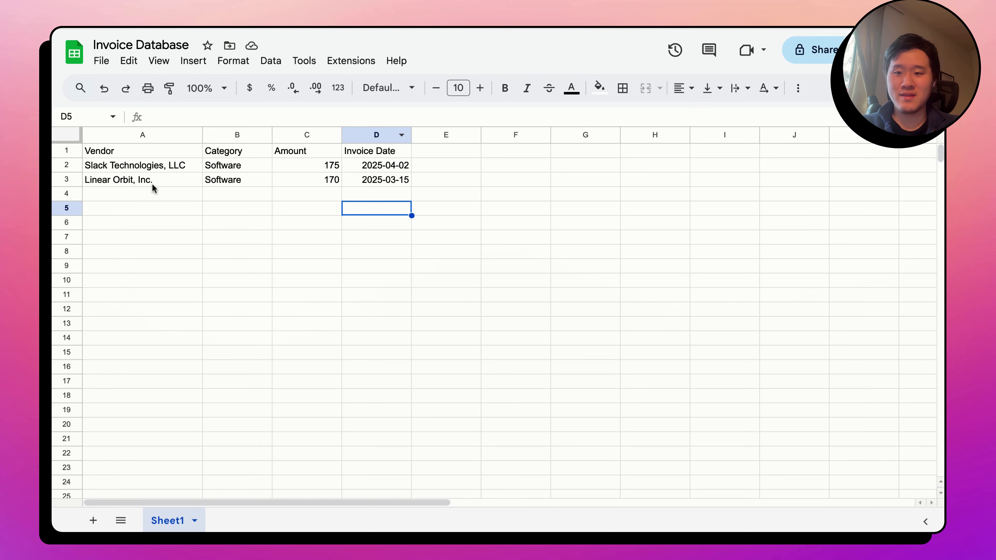
left_click_drag(134, 166, 382, 181)
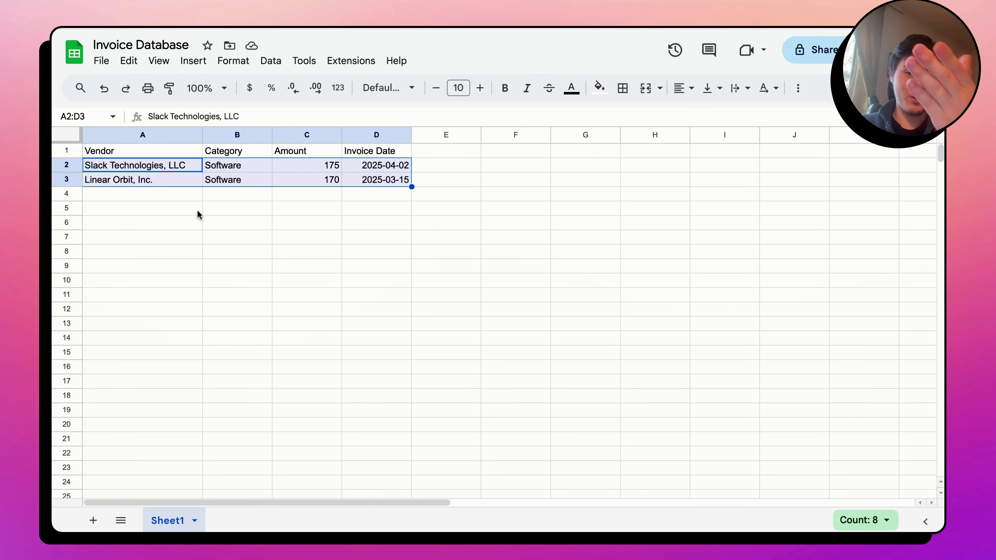